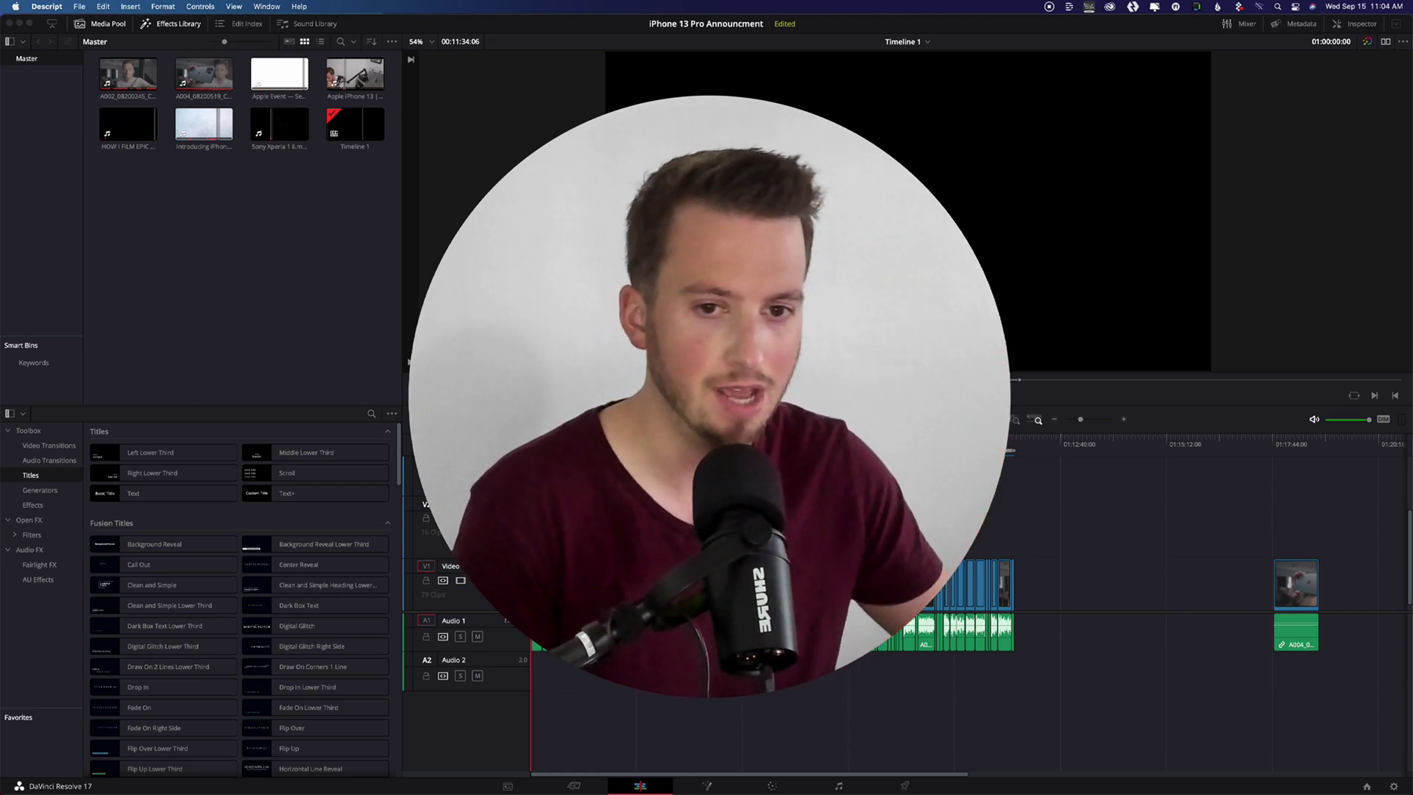
Preview the mCallouts Simple 2 28 title and the Bearing 02 blueprint element
mouse_move(938, 296)
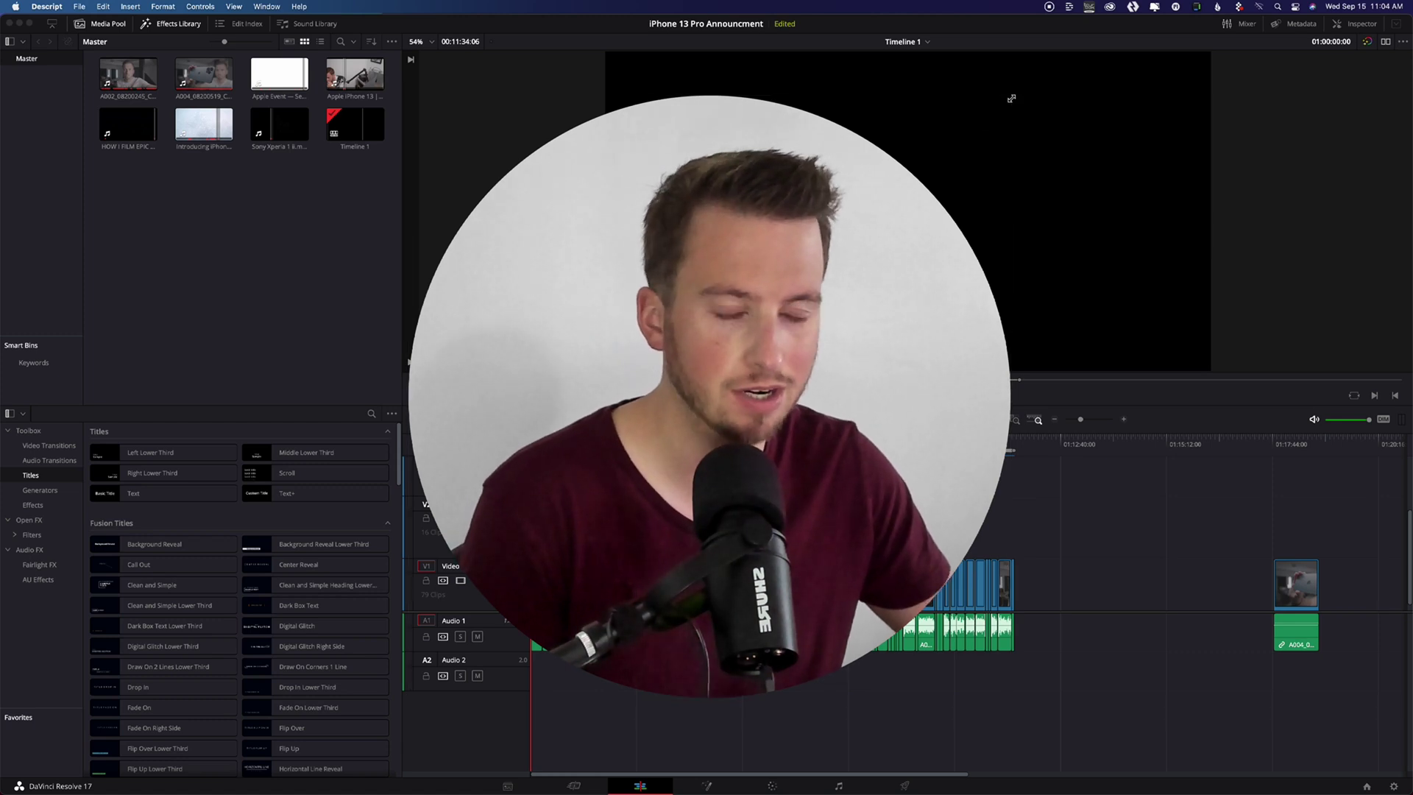
left_click_drag(1011, 98, 690, 409)
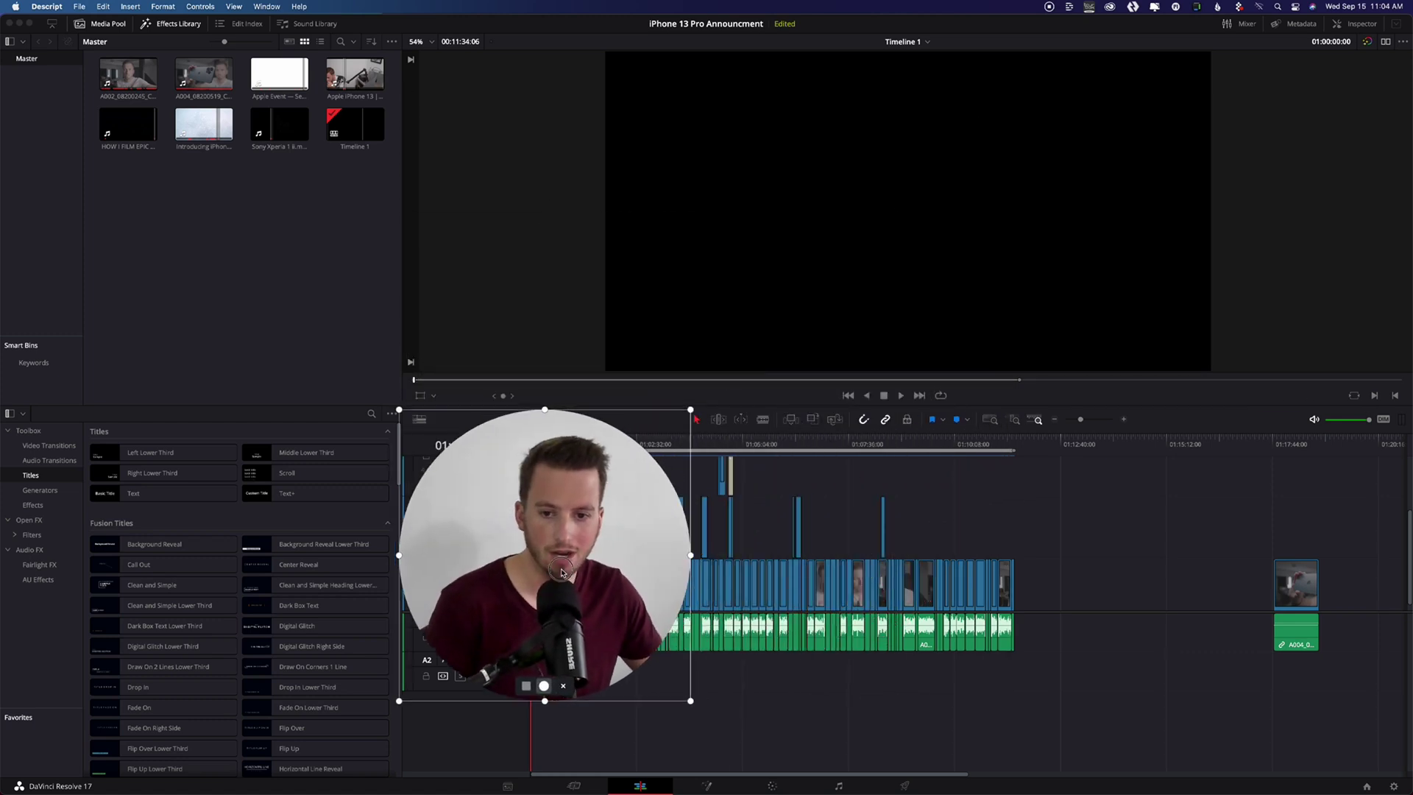
left_click_drag(561, 572, 215, 634)
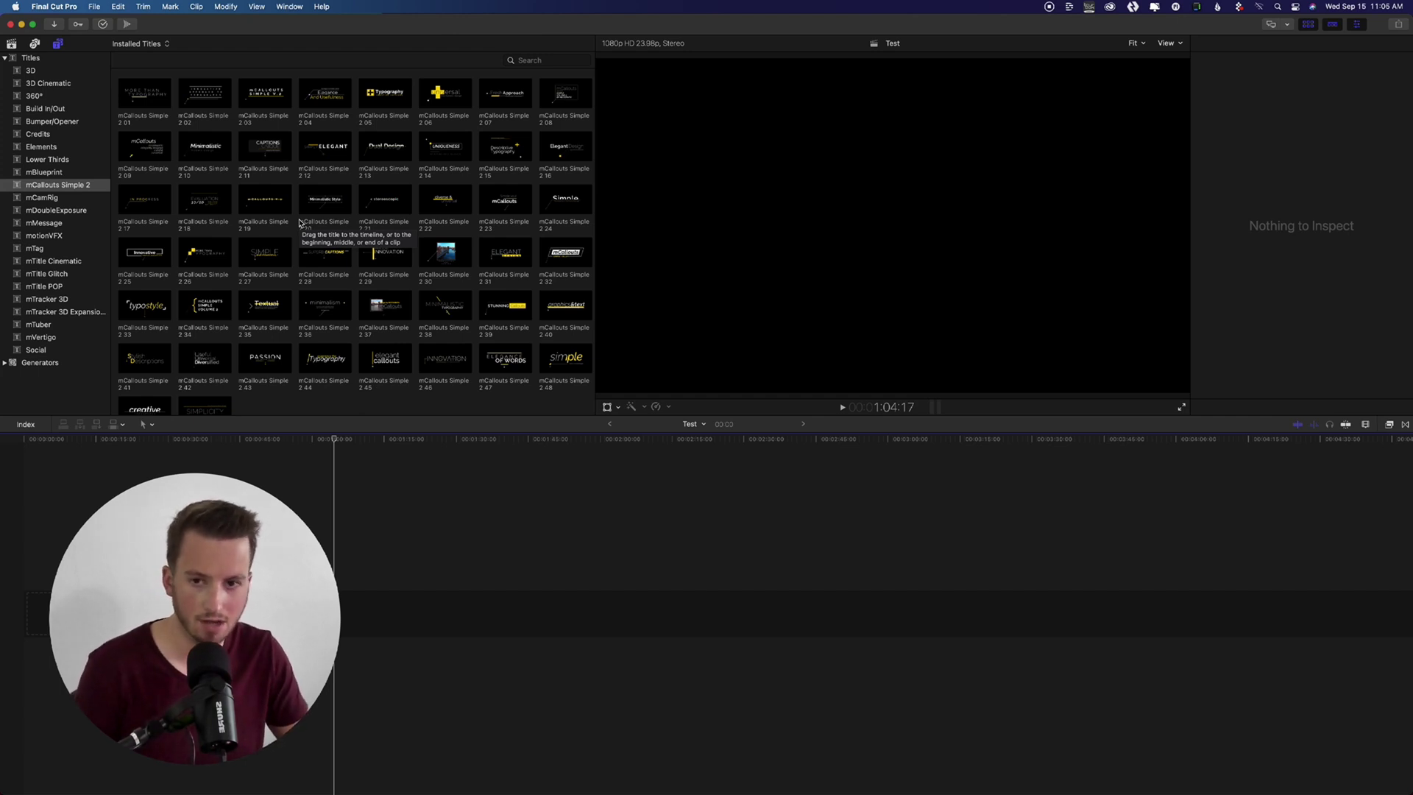
left_click(314, 257)
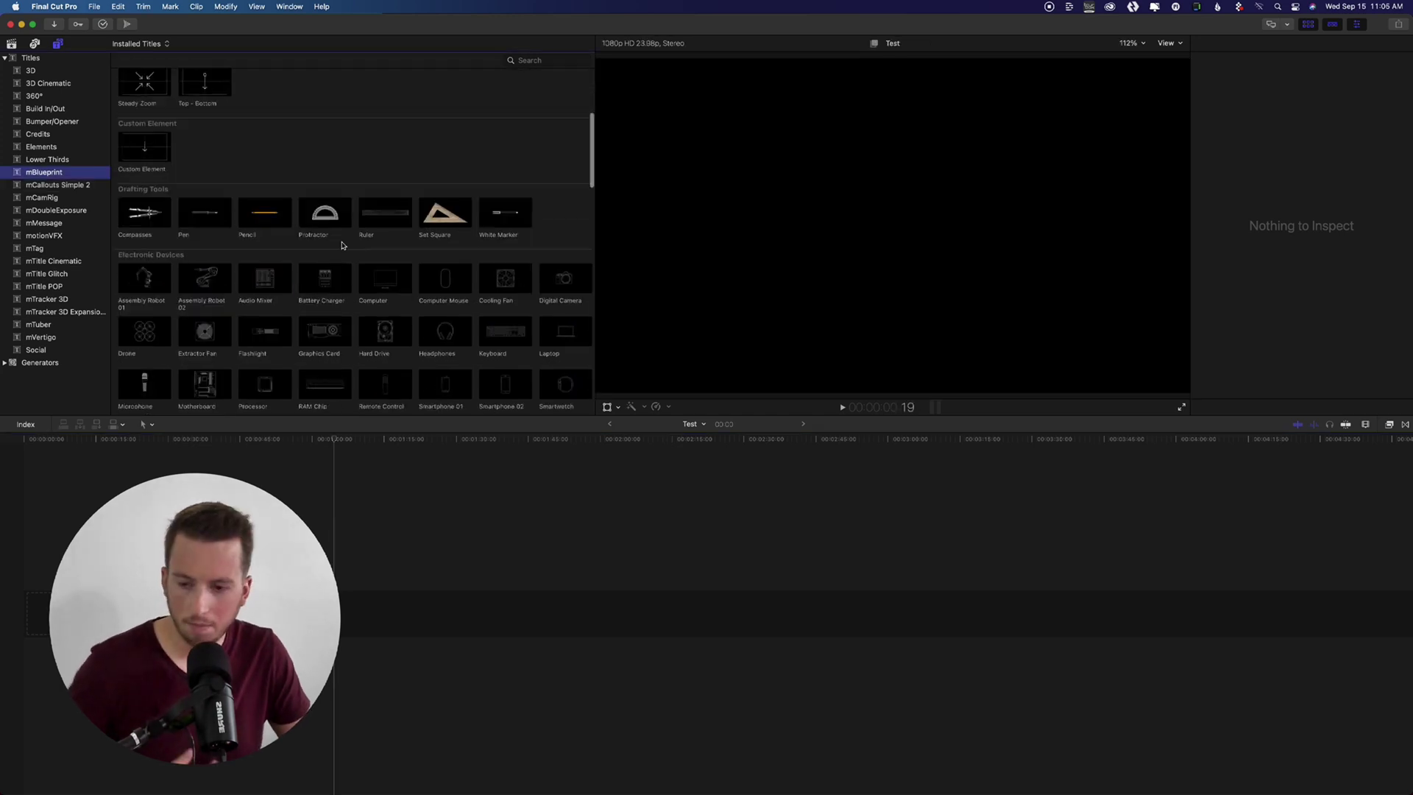
scroll(243, 231, "down", 10)
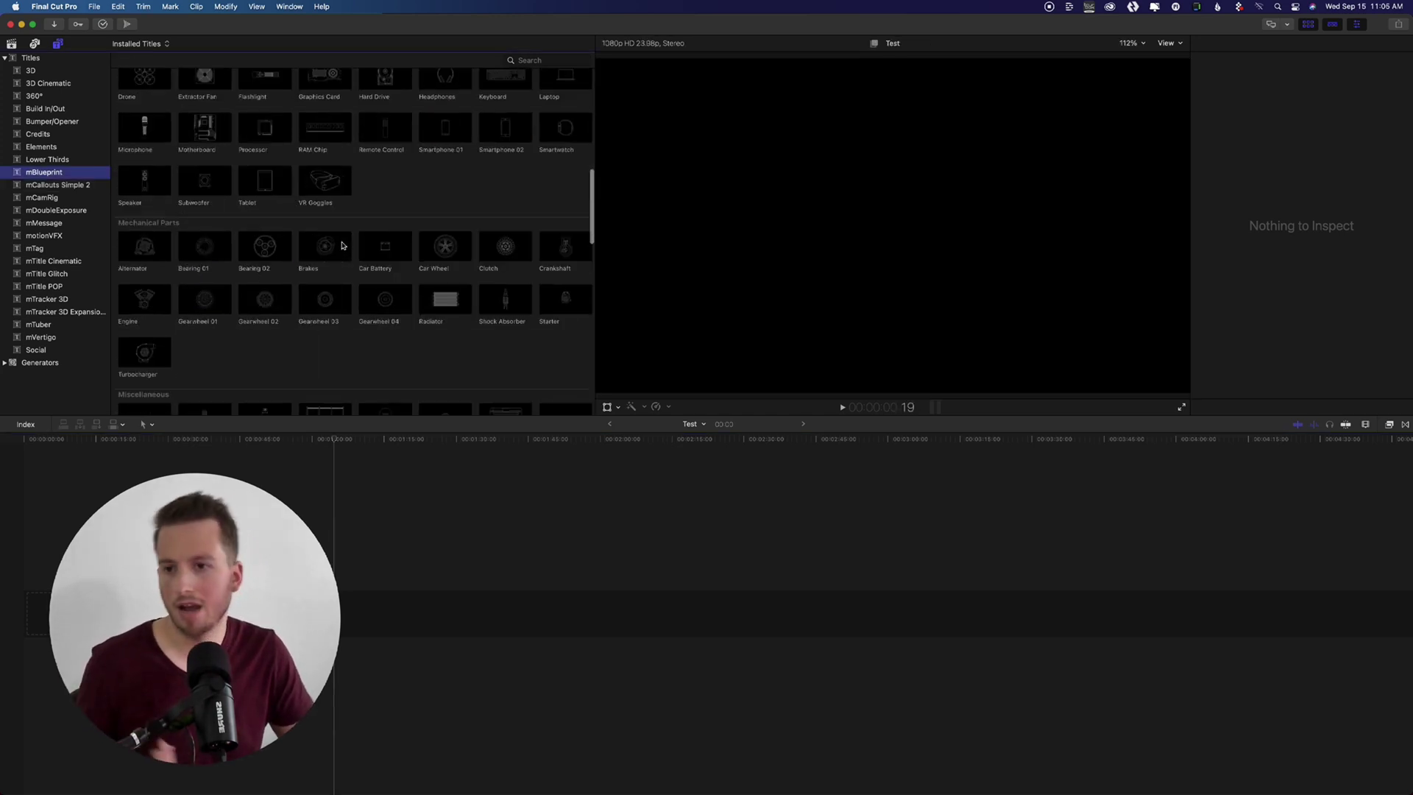
left_click(247, 252)
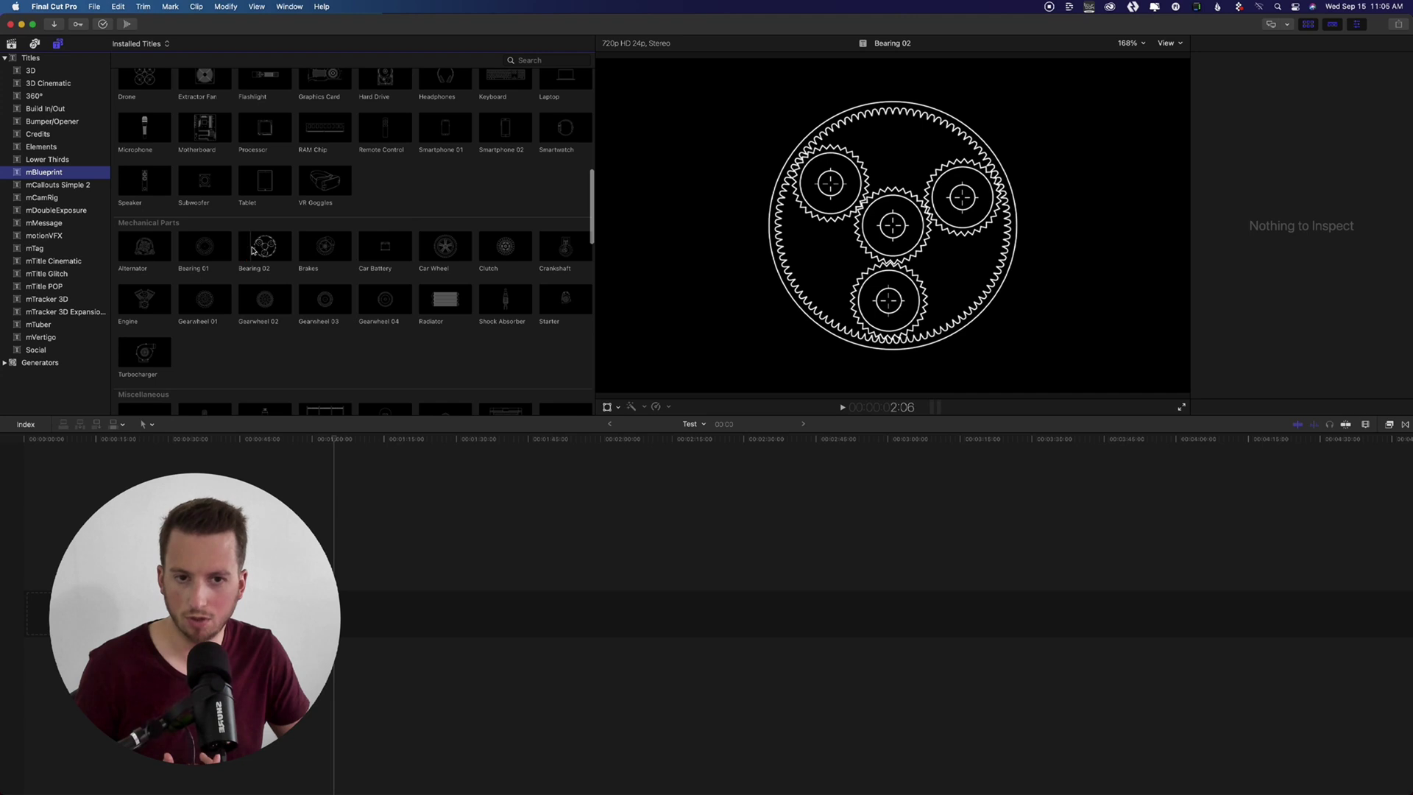
scroll(248, 251, "down", 5)
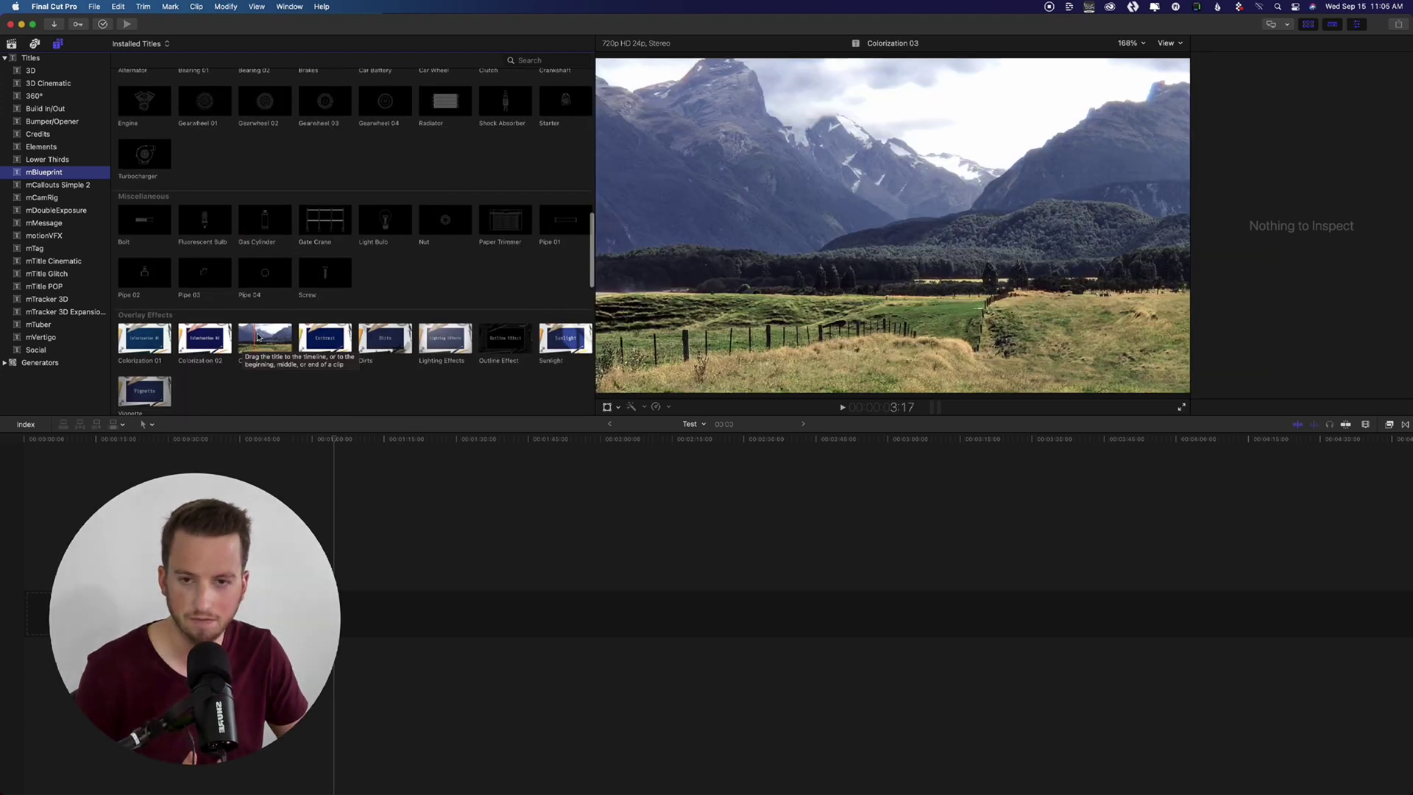
scroll(258, 324, "up", 10)
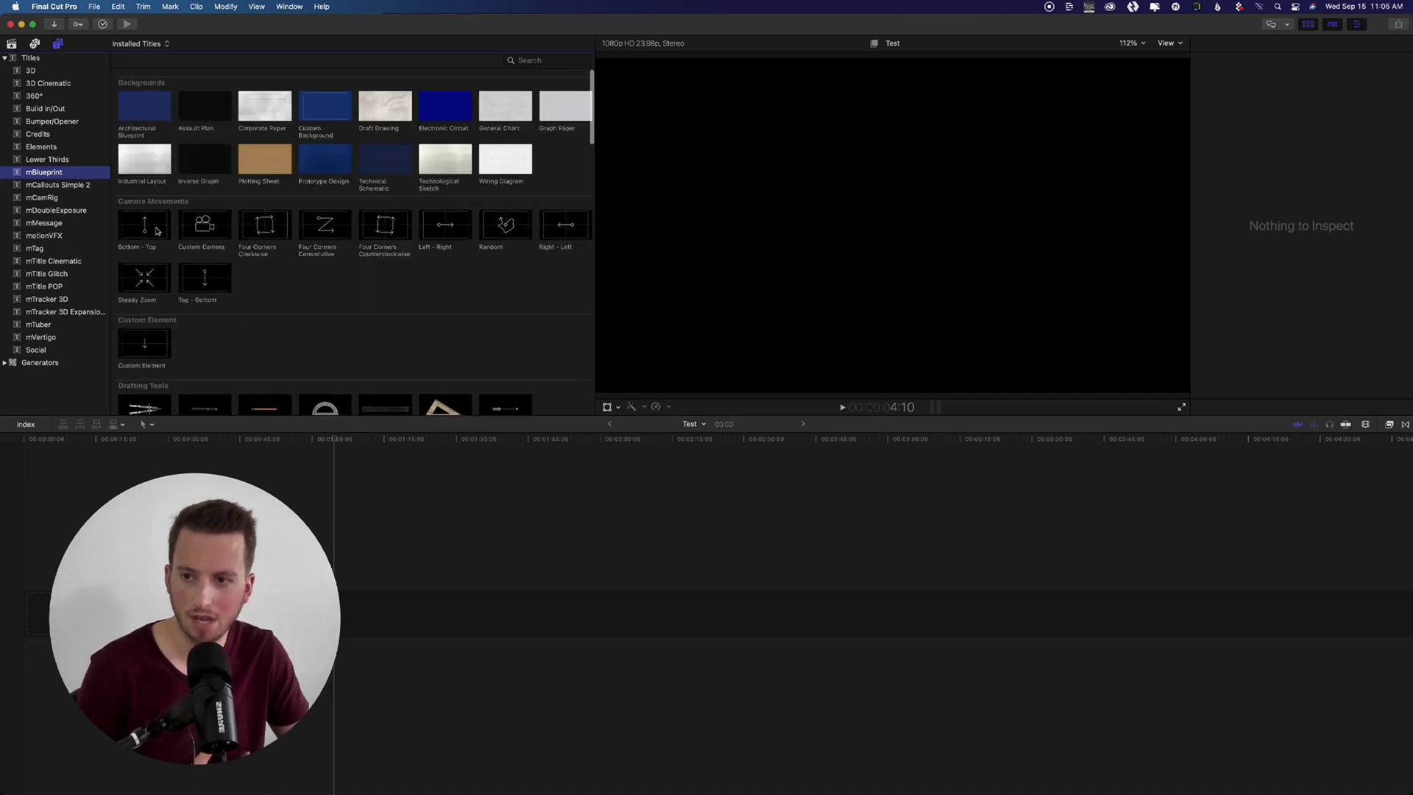
Browse the mCallouts Simple 2, mTitle POP, mTracker 3D and mMessage title packs
left_click(50, 187)
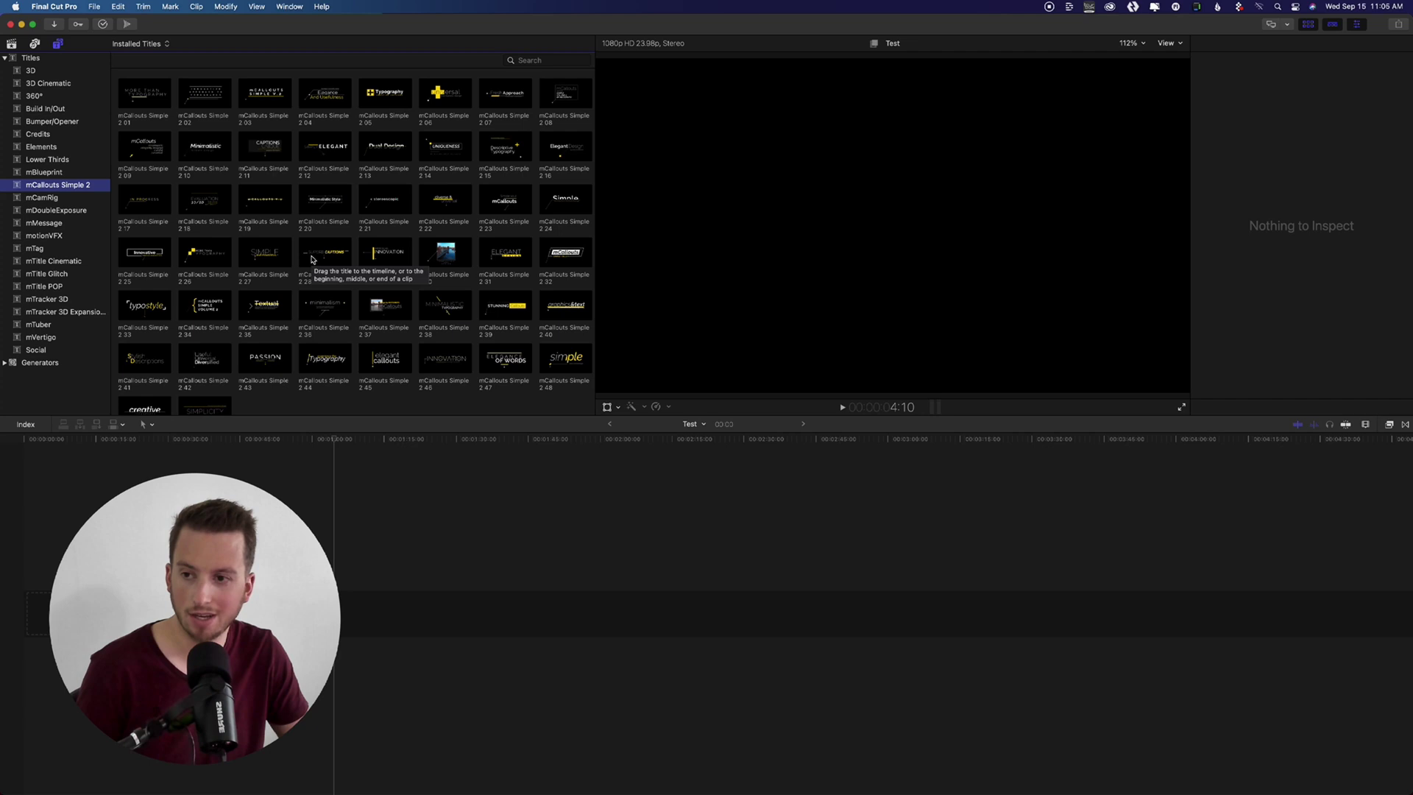
left_click(45, 286)
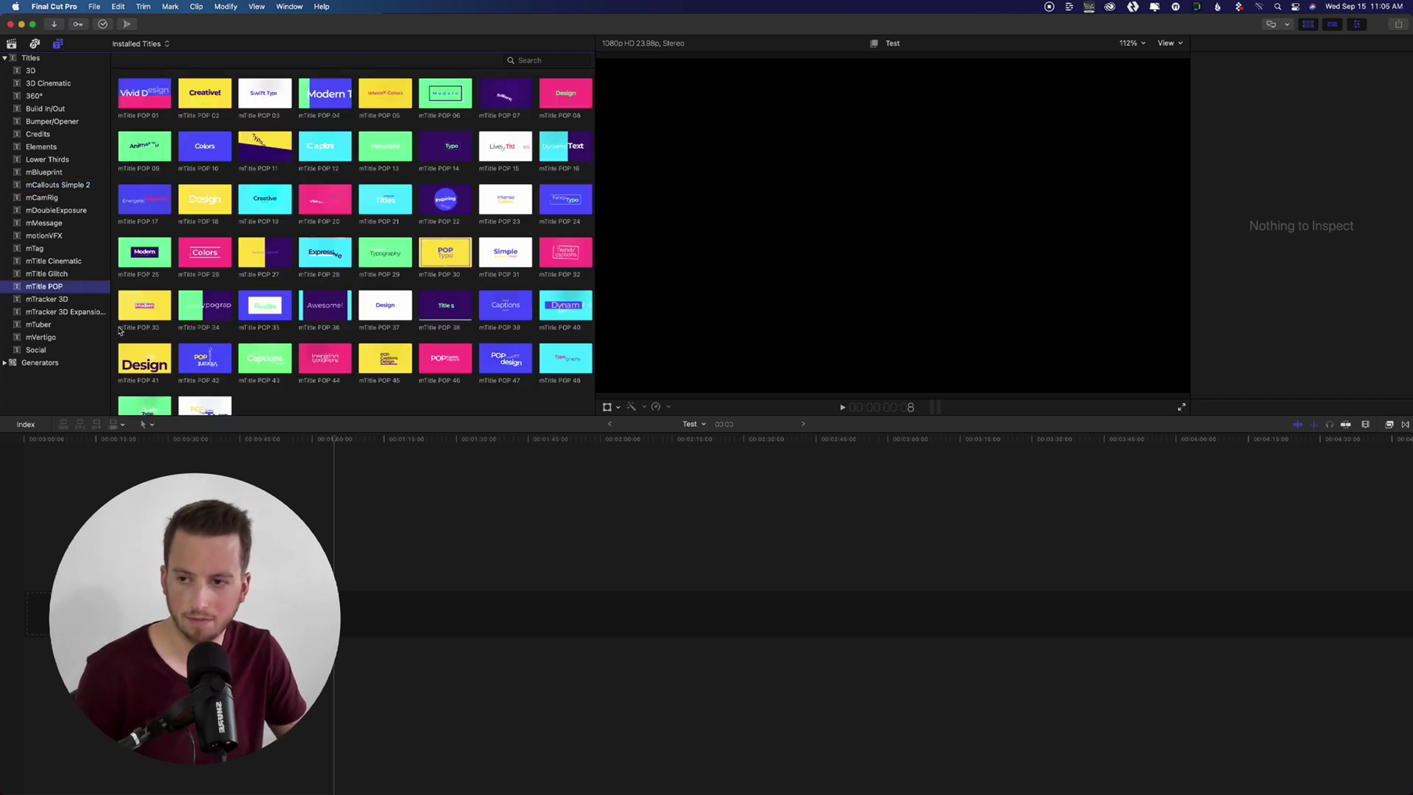
left_click(65, 300)
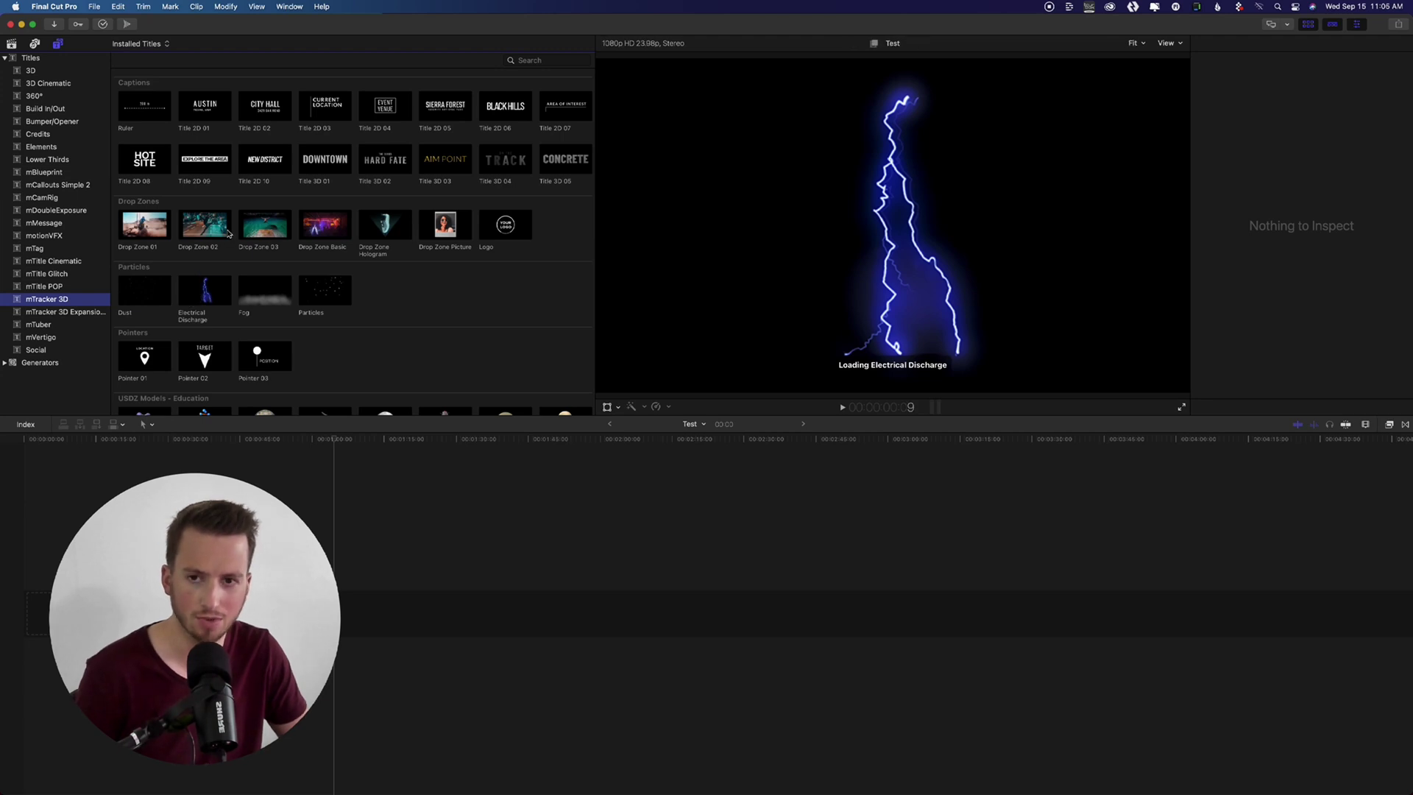
left_click(47, 225)
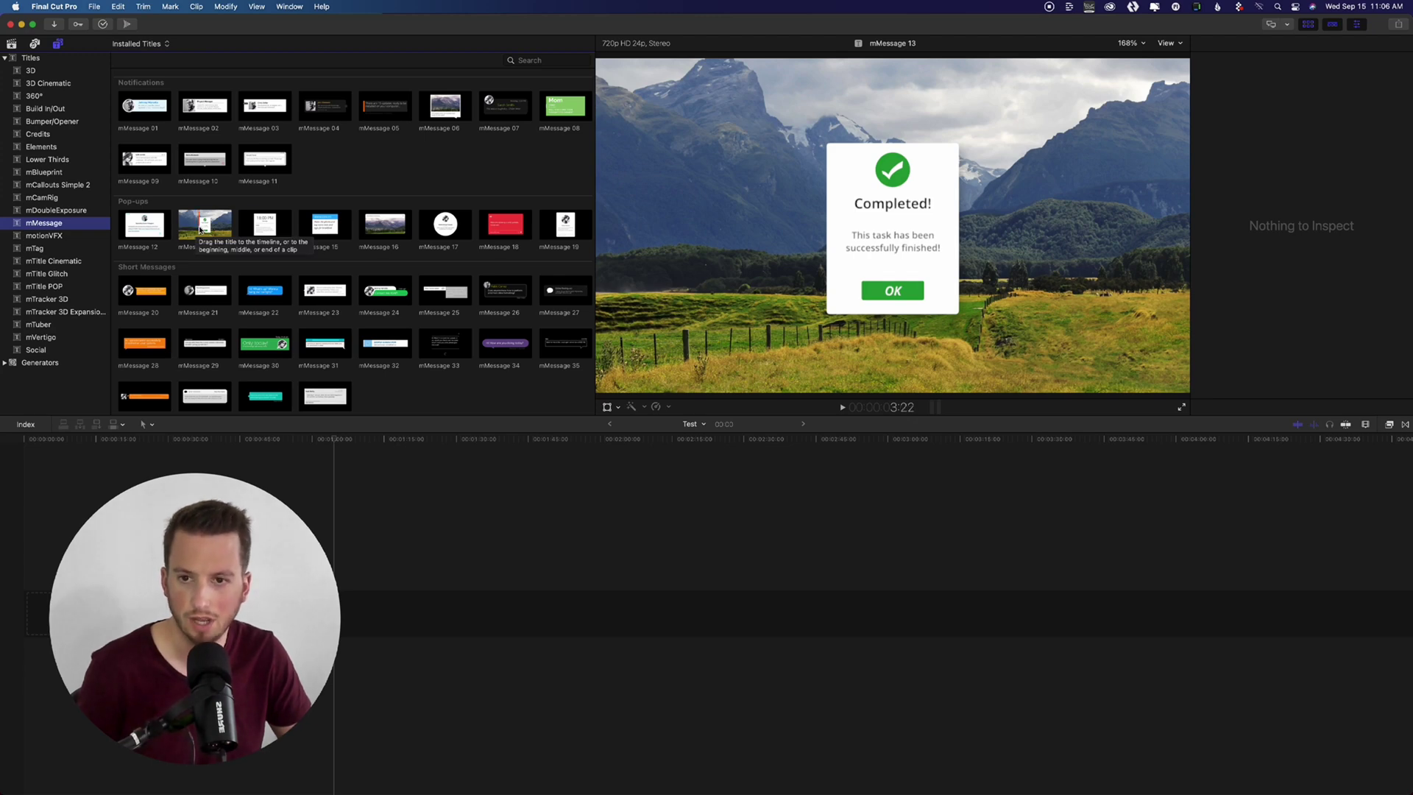
Place the mMessage 04 title on the Test timeline, accepting the suggested project settings
left_click_drag(324, 106, 383, 623)
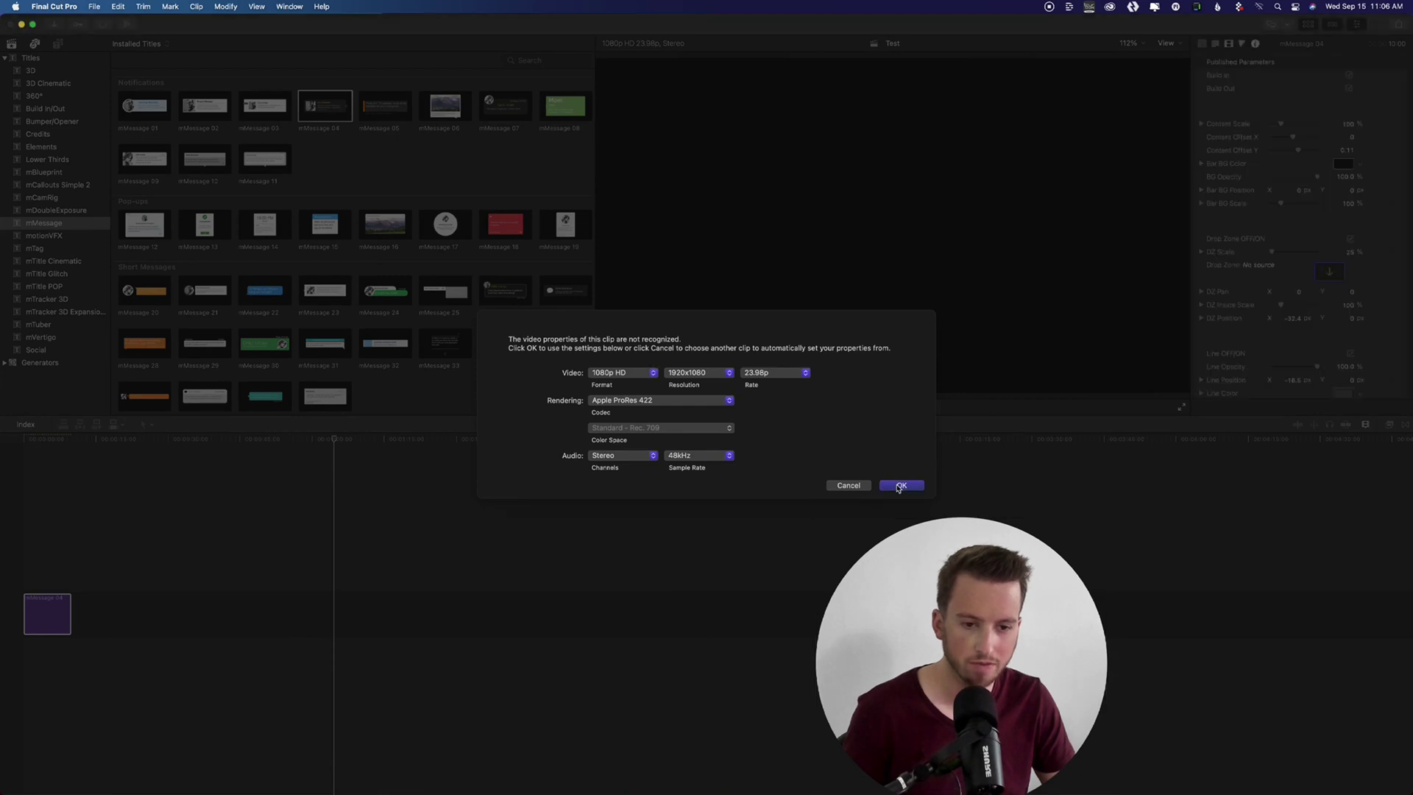
left_click(899, 486)
left_click(48, 610)
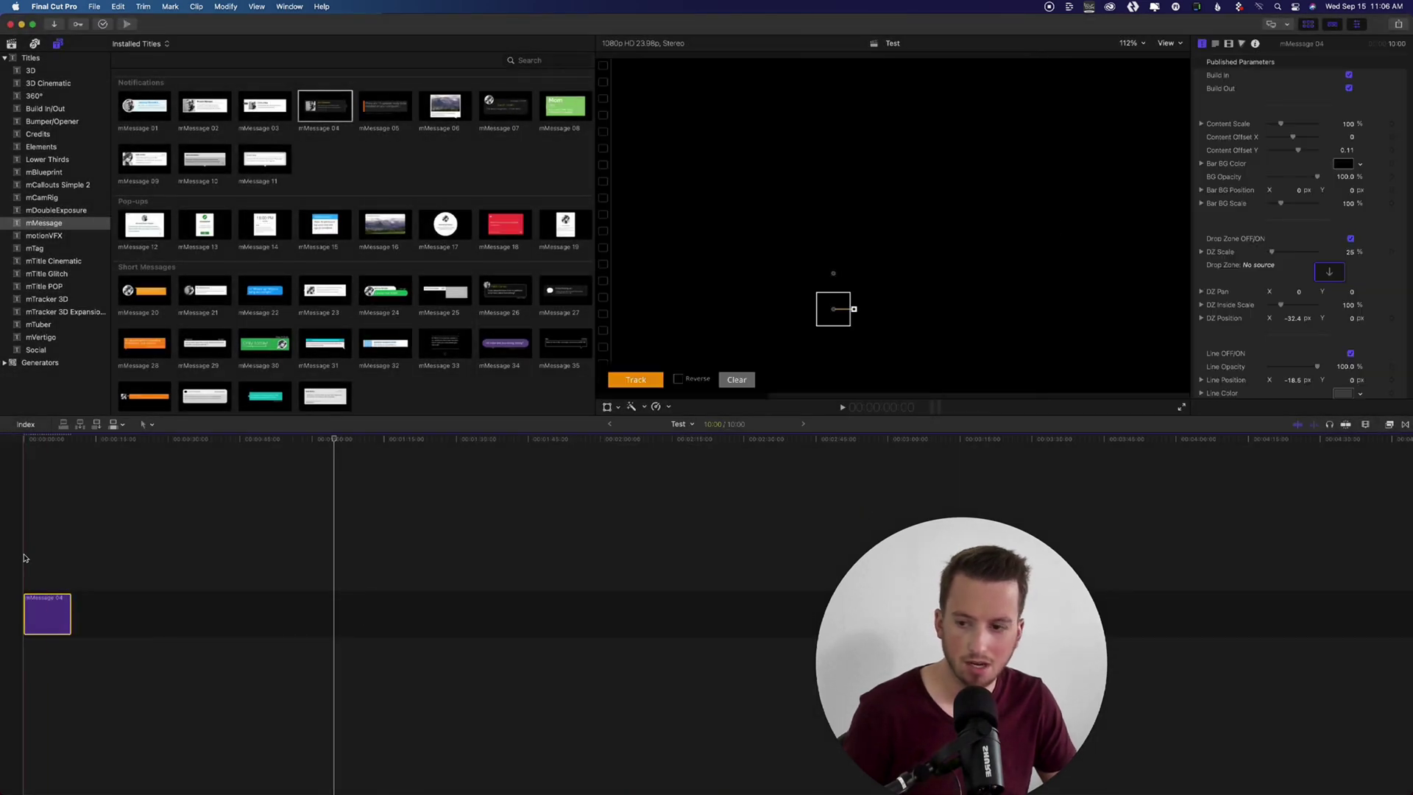
Select the mMessage 04 clip, review its Inspector parameters, then deselect it
left_click(52, 610)
scroll(1283, 153, "down", 10)
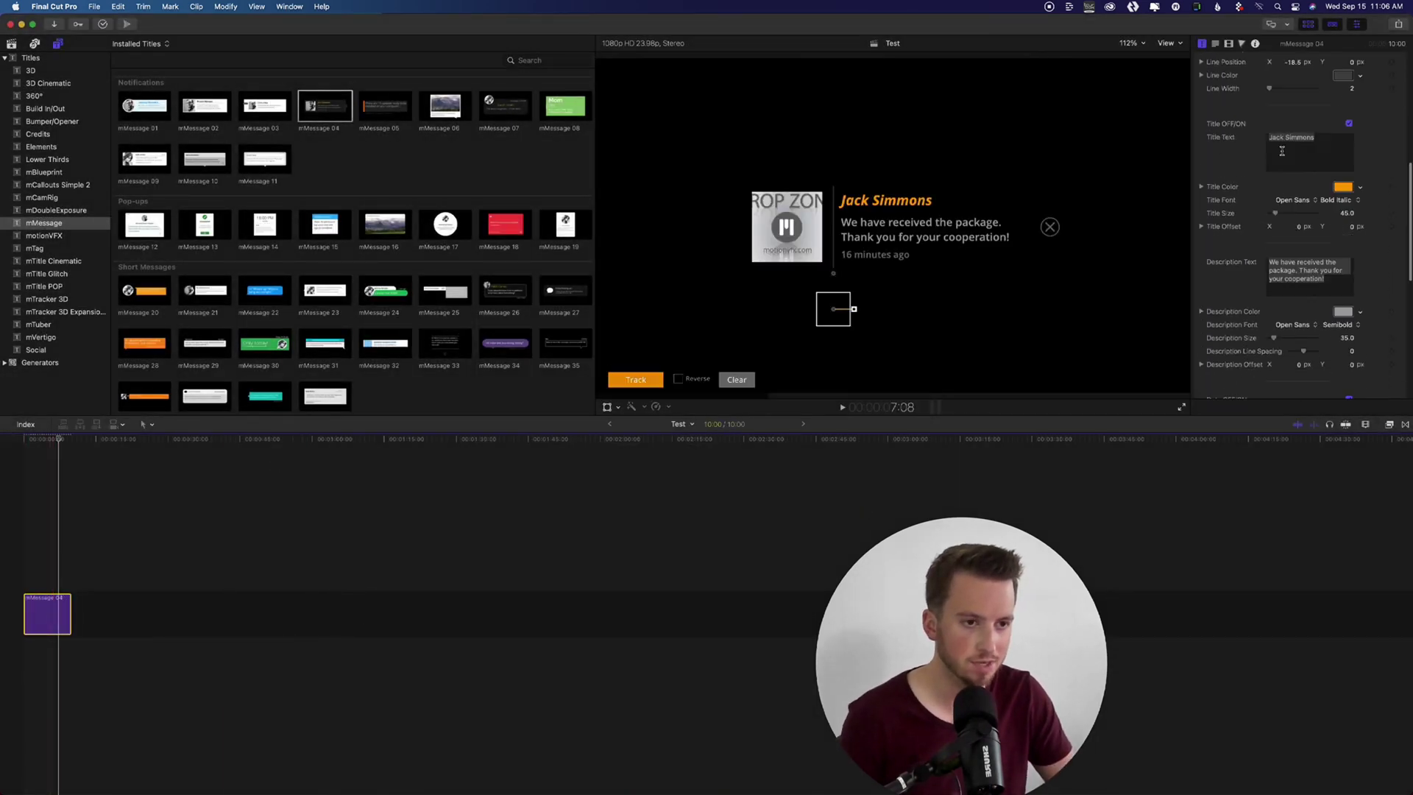
scroll(1258, 172, "up", 8)
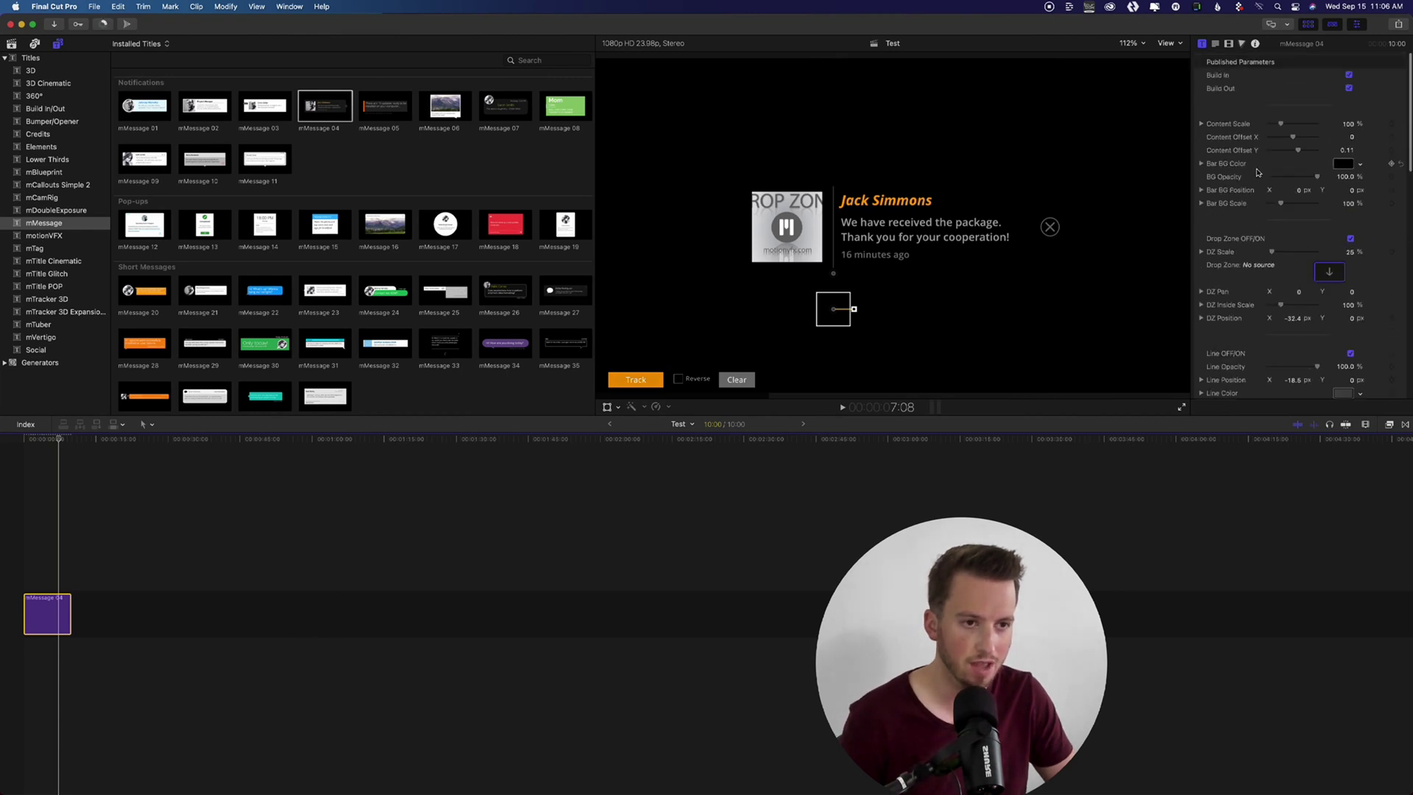
scroll(1234, 192, "down", 15)
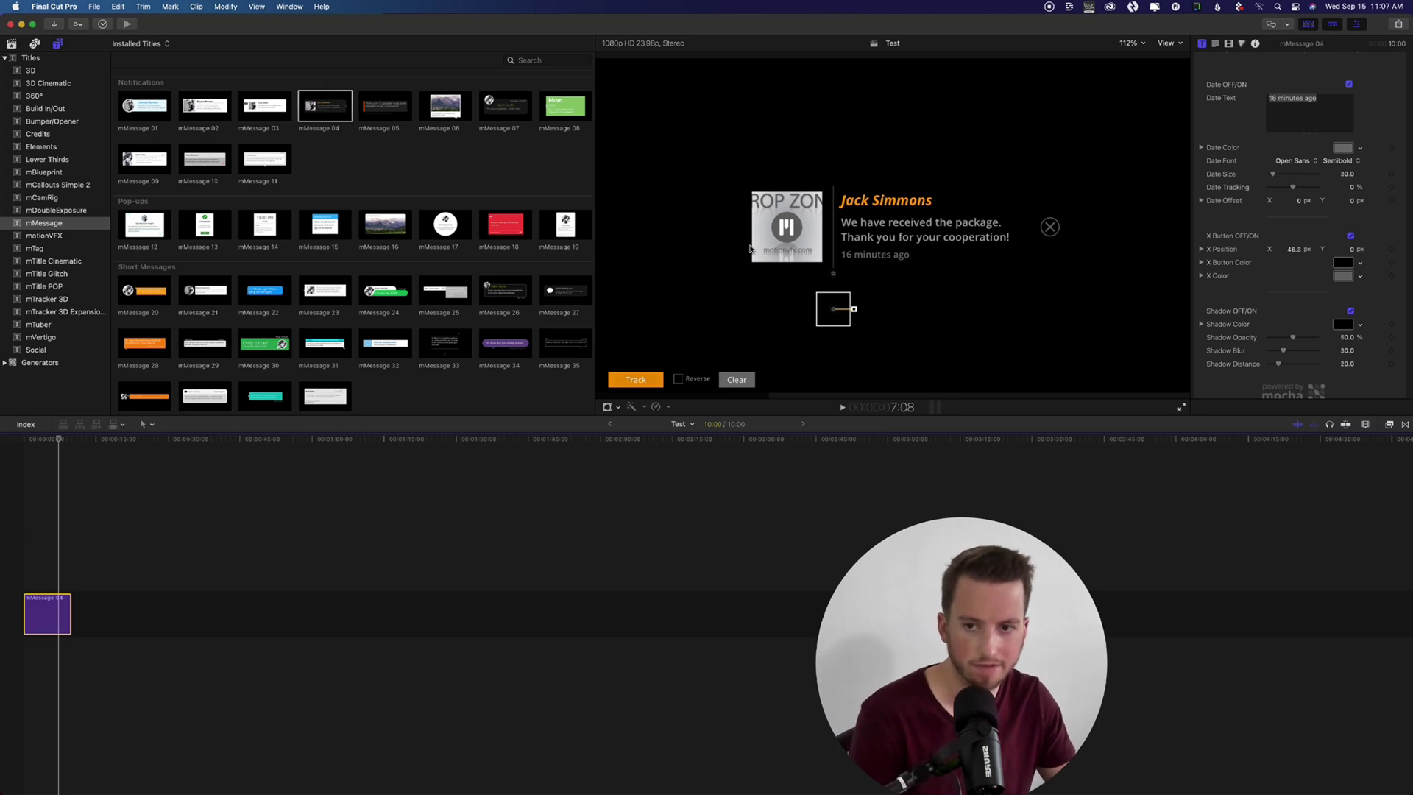
left_click(214, 573)
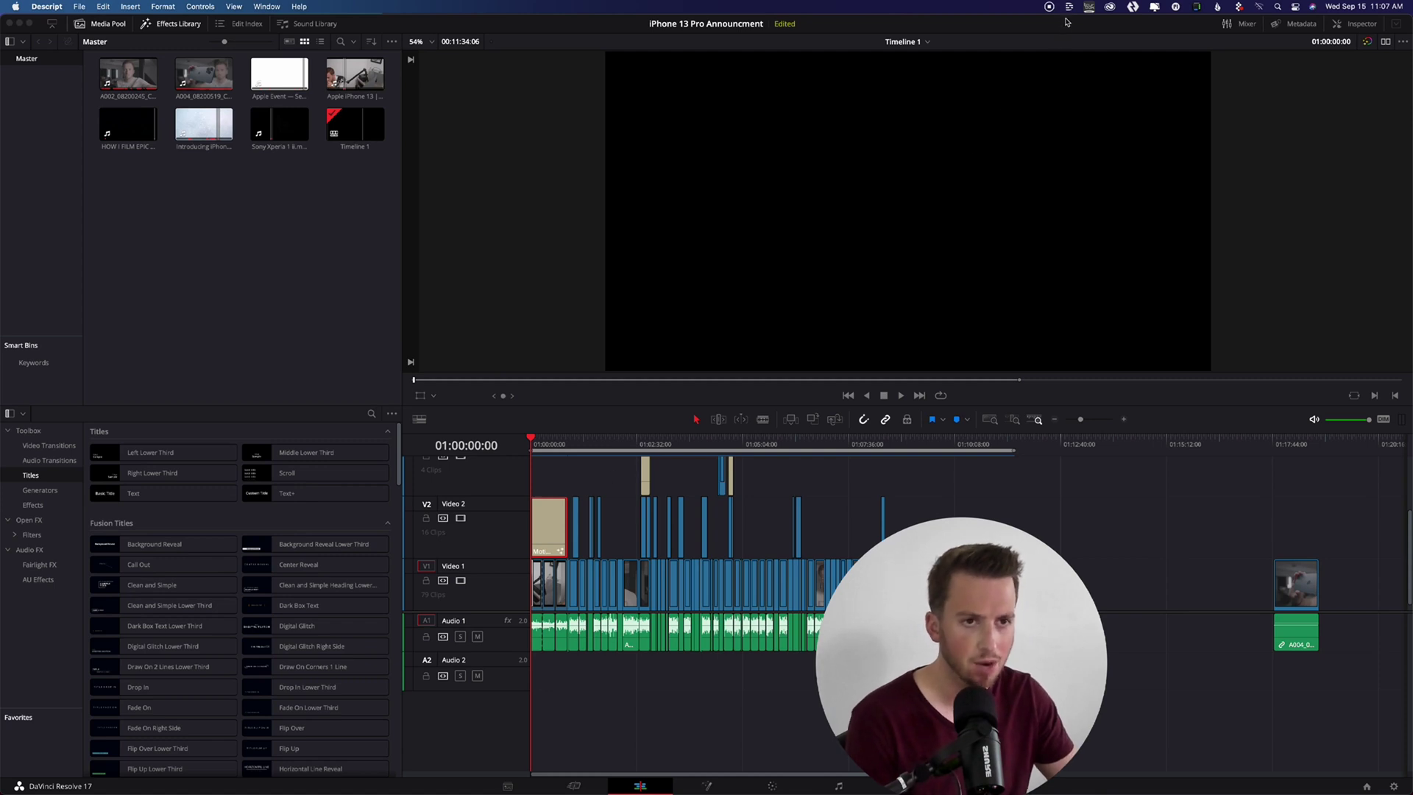
Bring up mInstaller from the menu bar, move it to the upper left and enlarge its window
left_click(1176, 7)
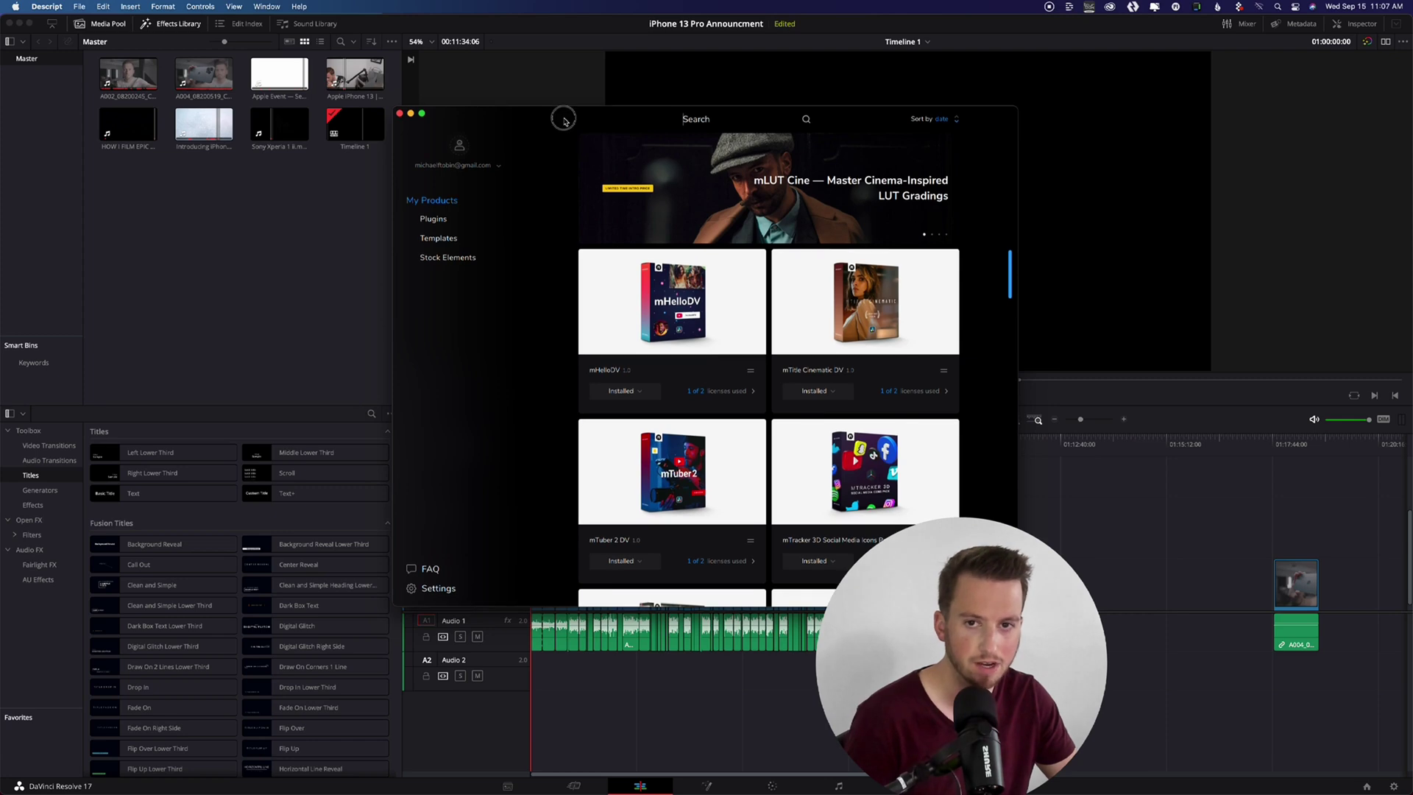
left_click_drag(562, 117, 415, 136)
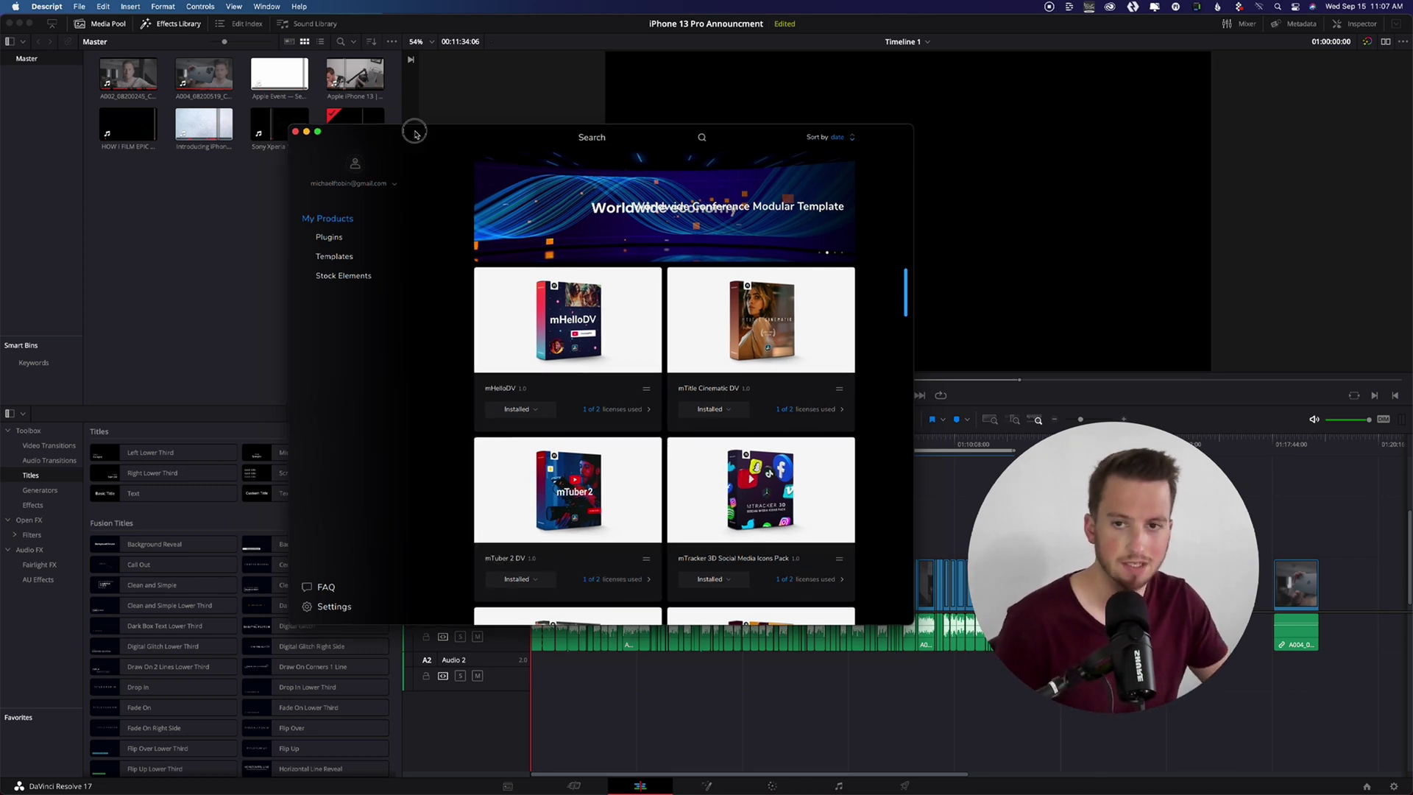
left_click_drag(416, 136, 318, 97)
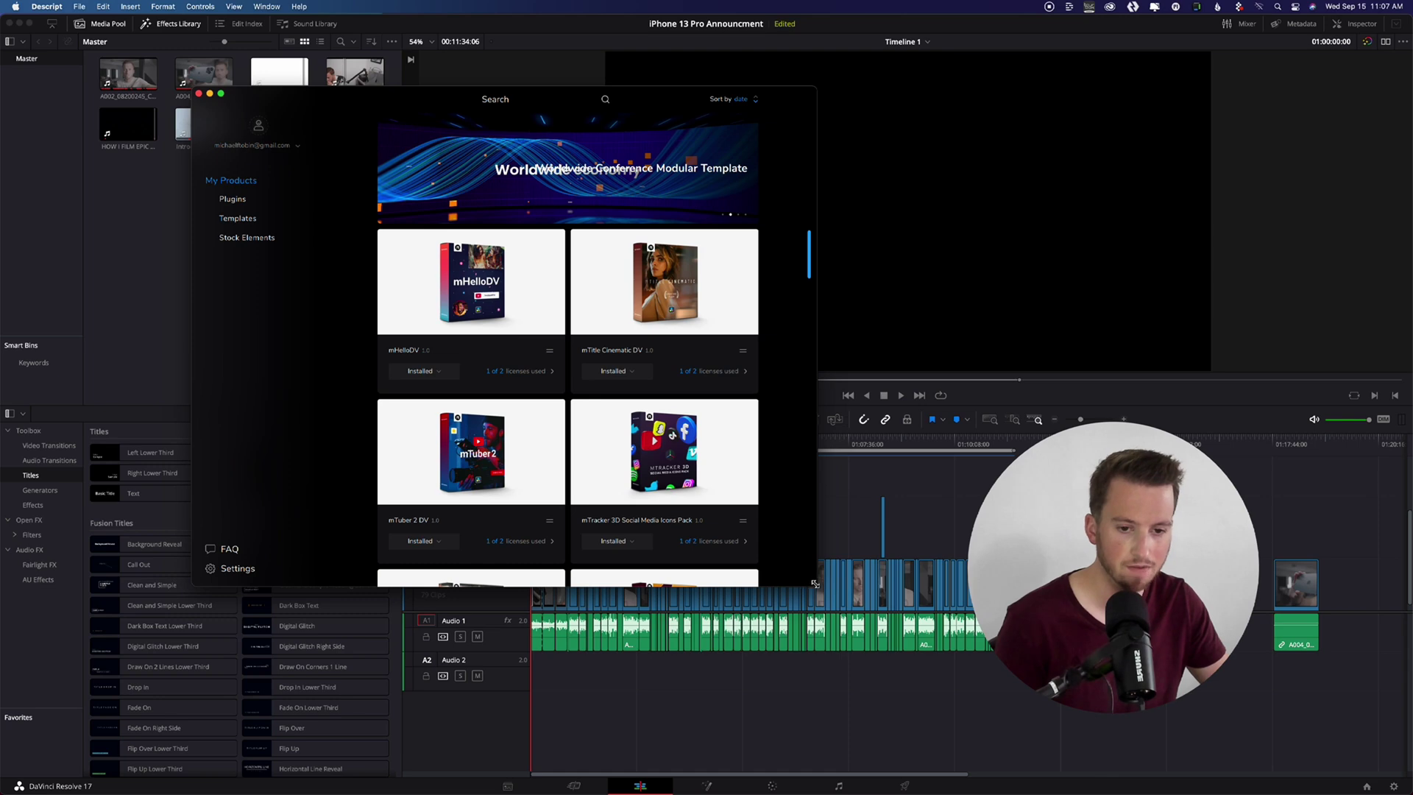
left_click_drag(814, 584, 948, 647)
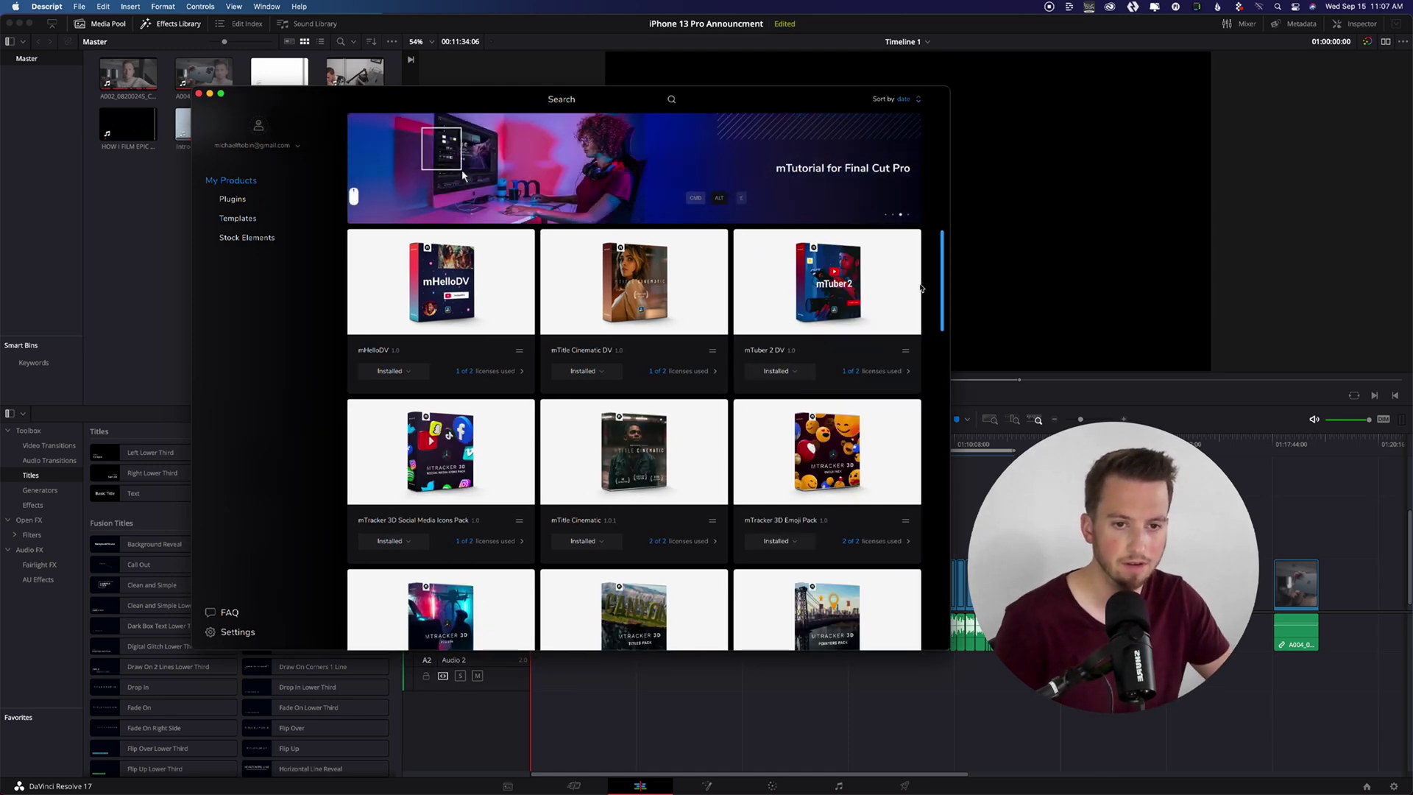
mouse_move(942, 281)
left_mouse_down()
mouse_move(946, 513)
mouse_move(965, 620)
mouse_move(942, 515)
mouse_move(940, 258)
left_mouse_up()
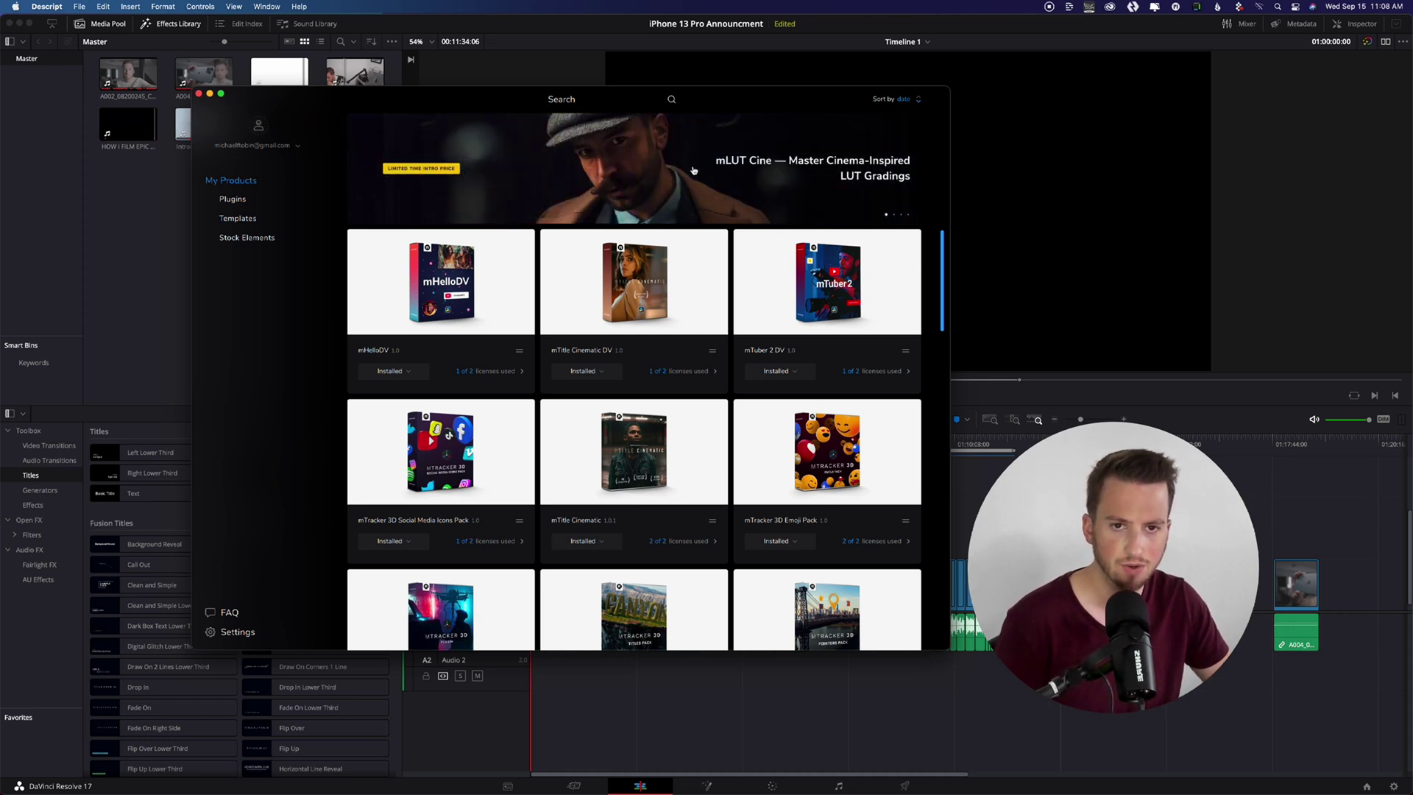
Bring up the mLUT Cine product page in Safari
left_click(719, 176)
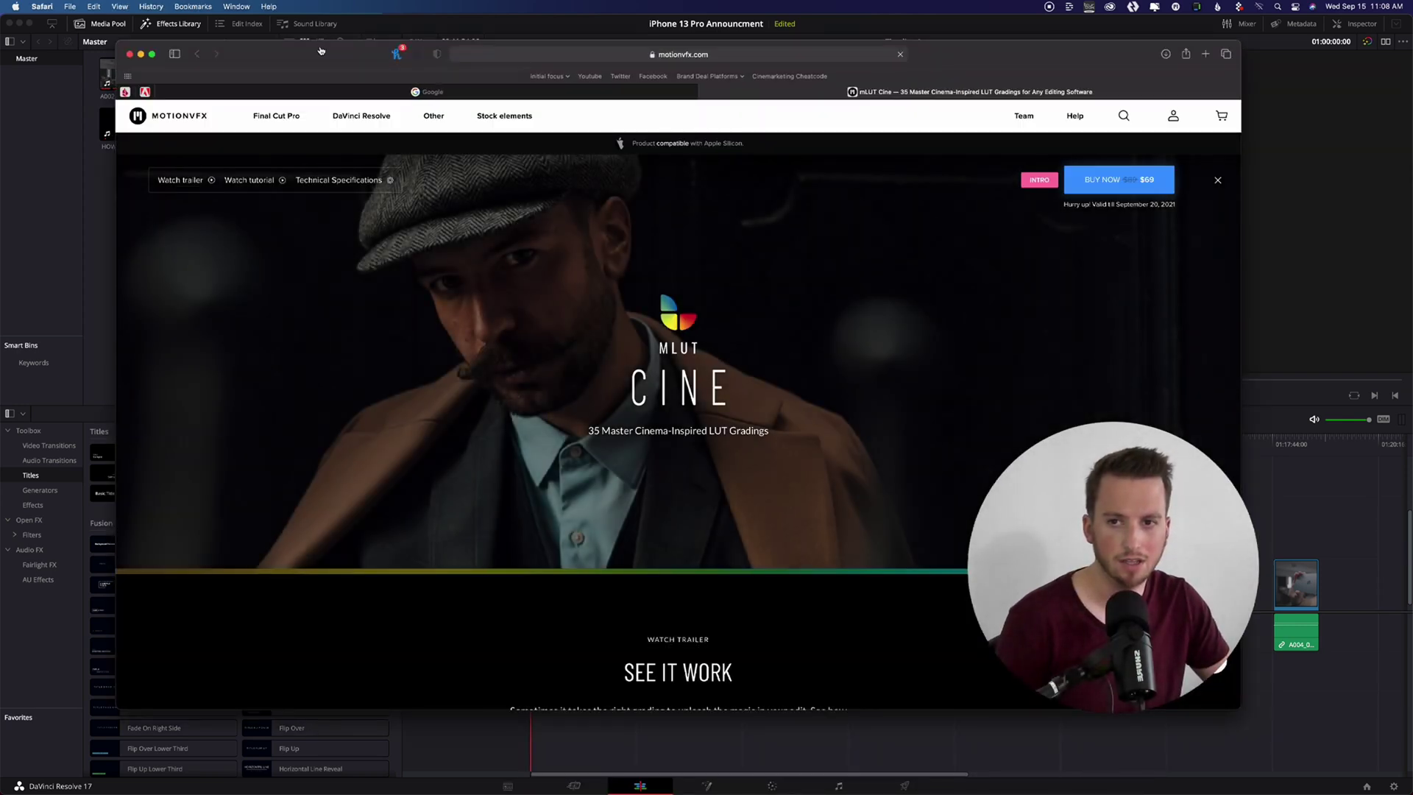
left_click_drag(320, 50, 314, 48)
left_click_drag(1052, 452, 1125, 483)
Go to the Final Cut Pro plugins listing and preview its product tiles and the Other menu
left_click(273, 118)
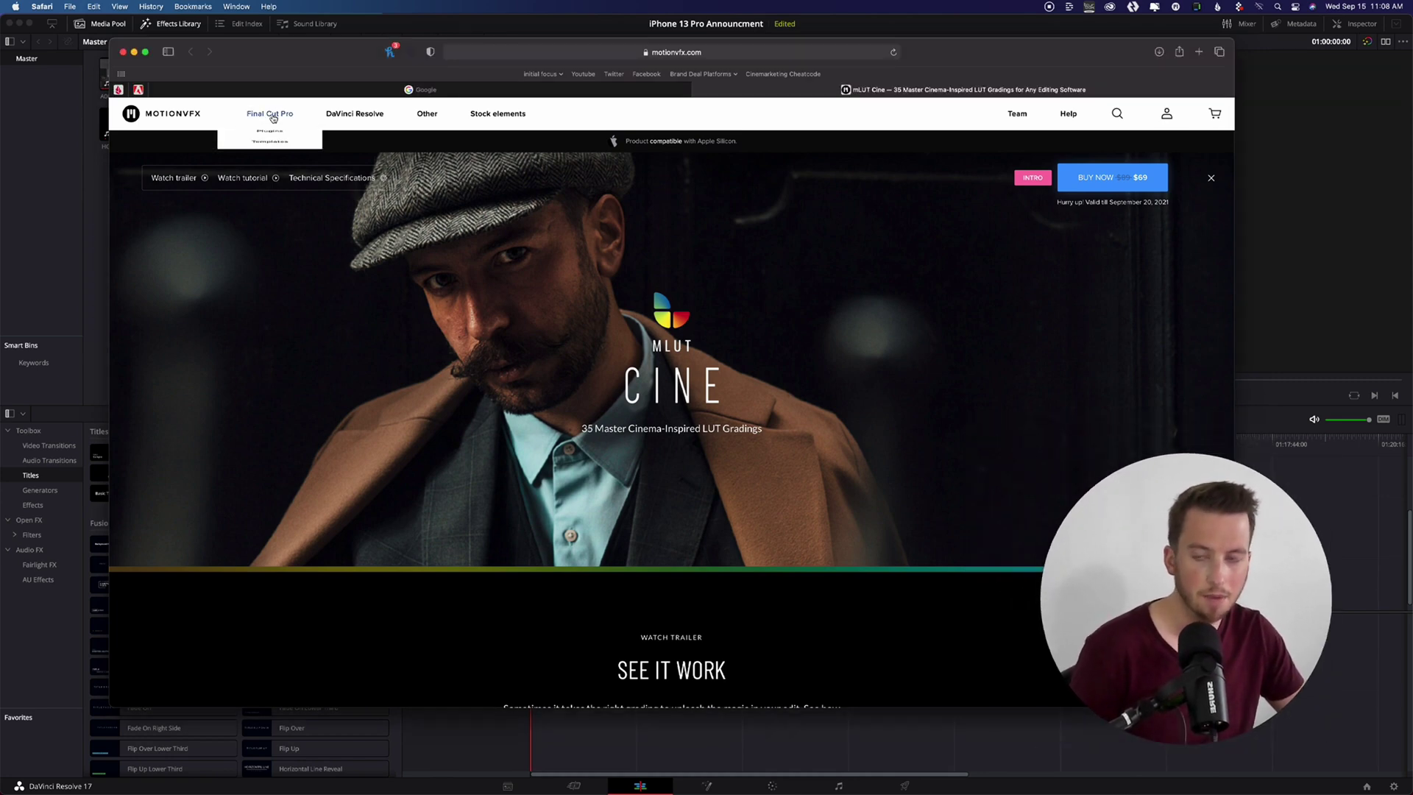
left_click(277, 122)
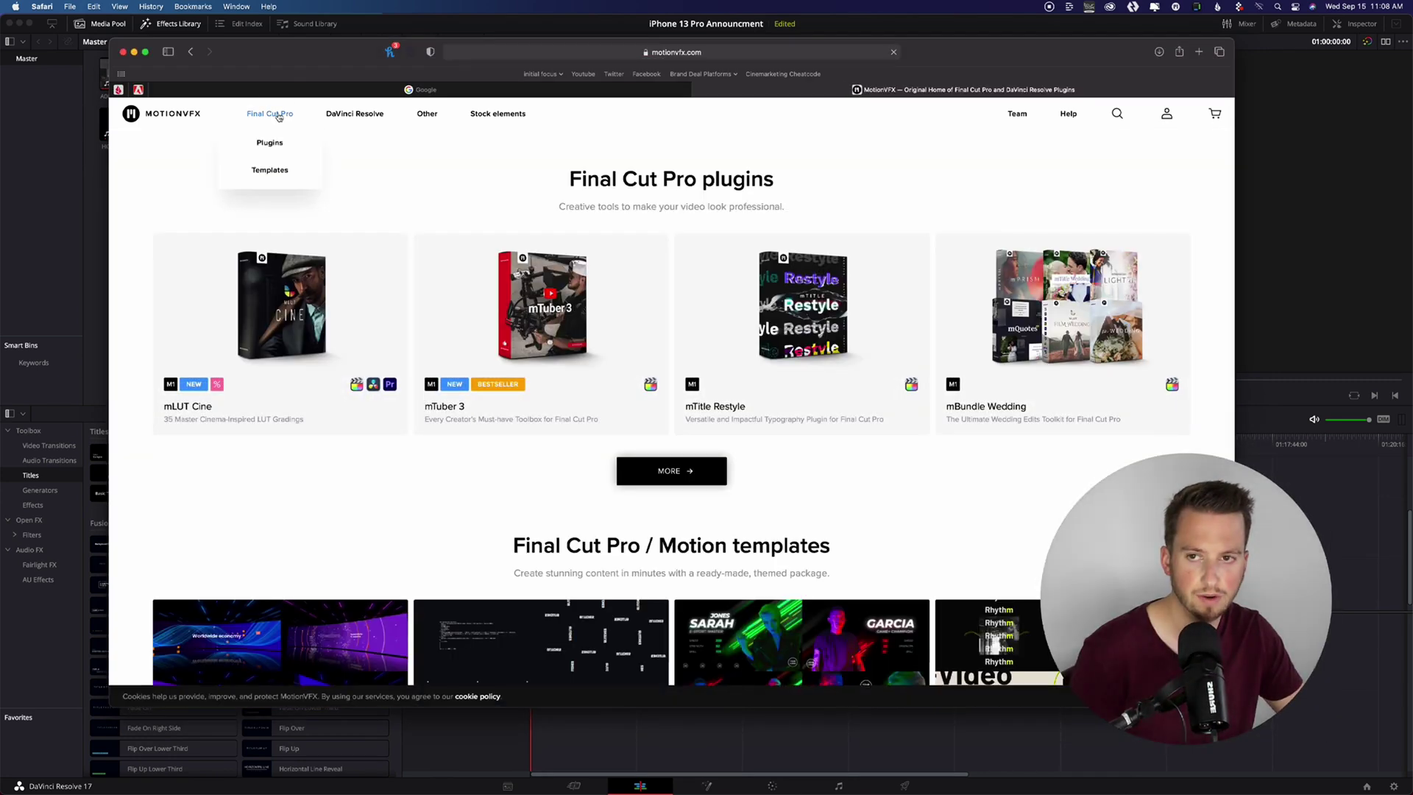
left_click(282, 143)
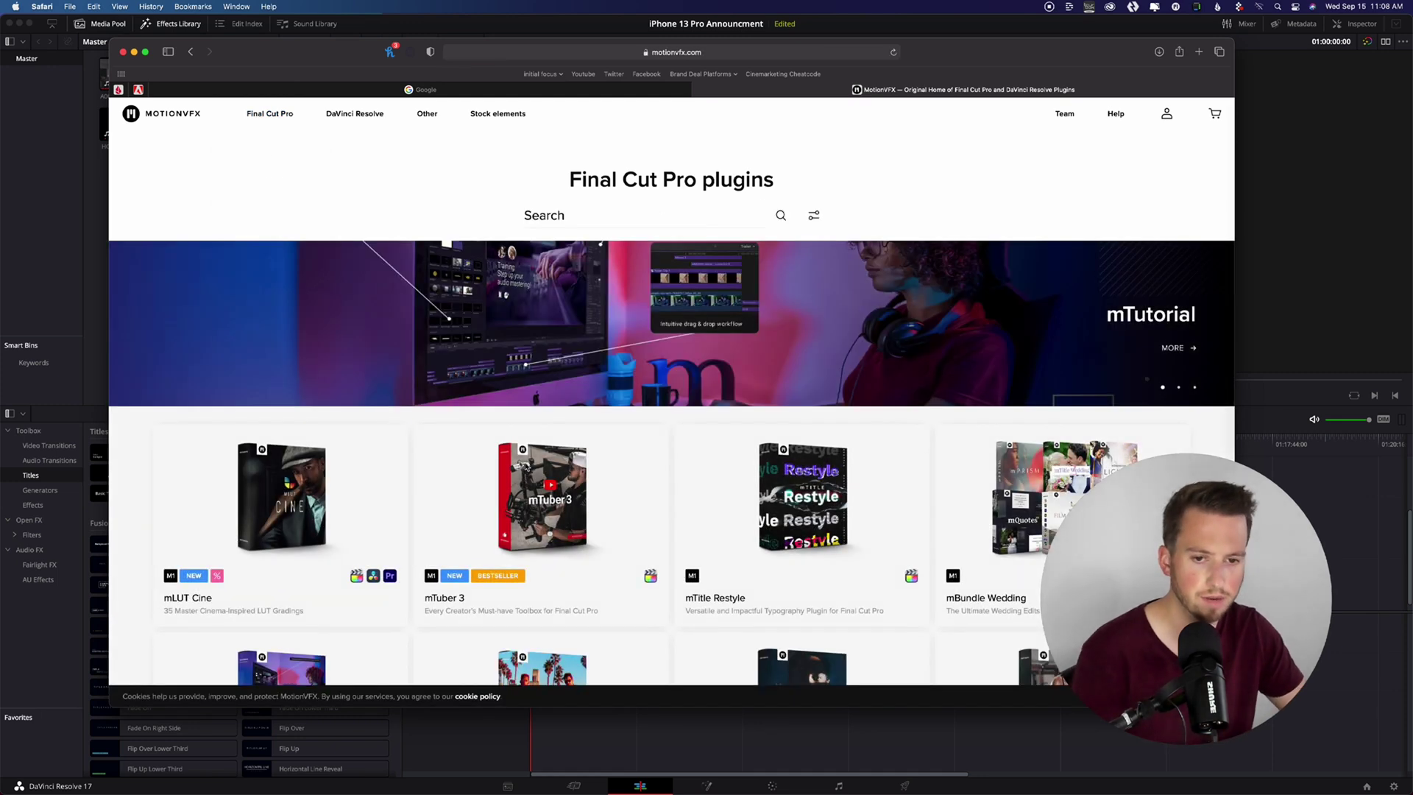
scroll(554, 497, "down", 4)
scroll(553, 497, "down", 2)
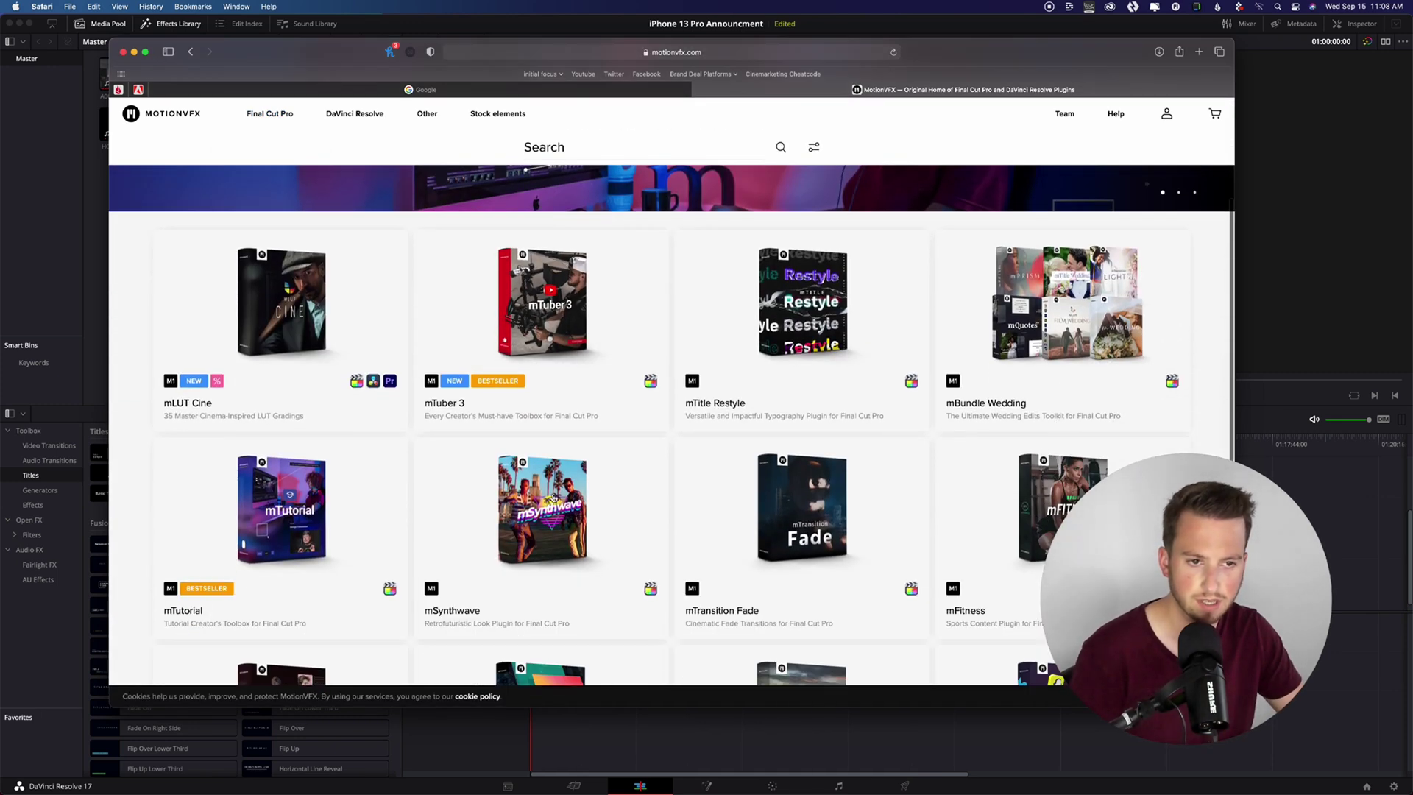
mouse_move(788, 296)
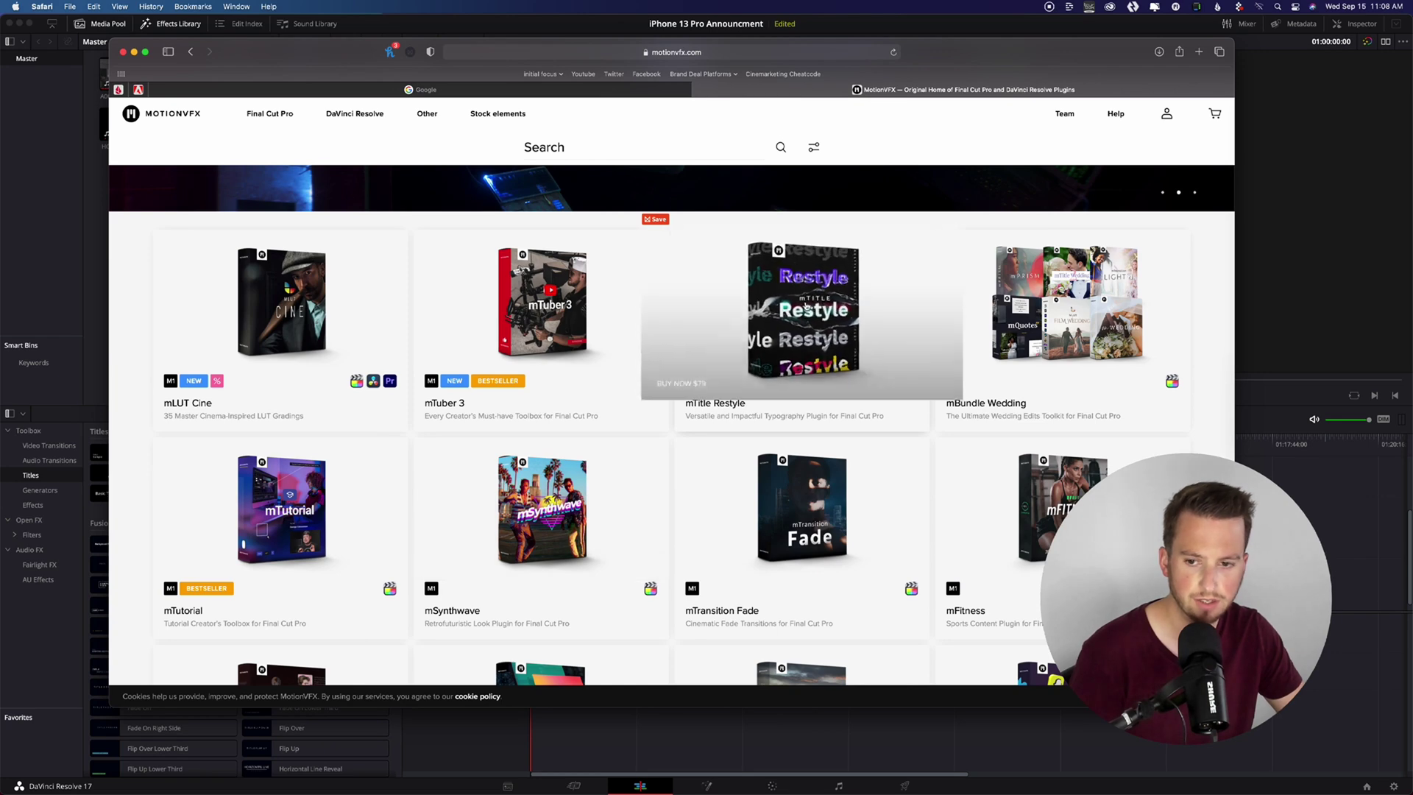
scroll(804, 312, "up", 4)
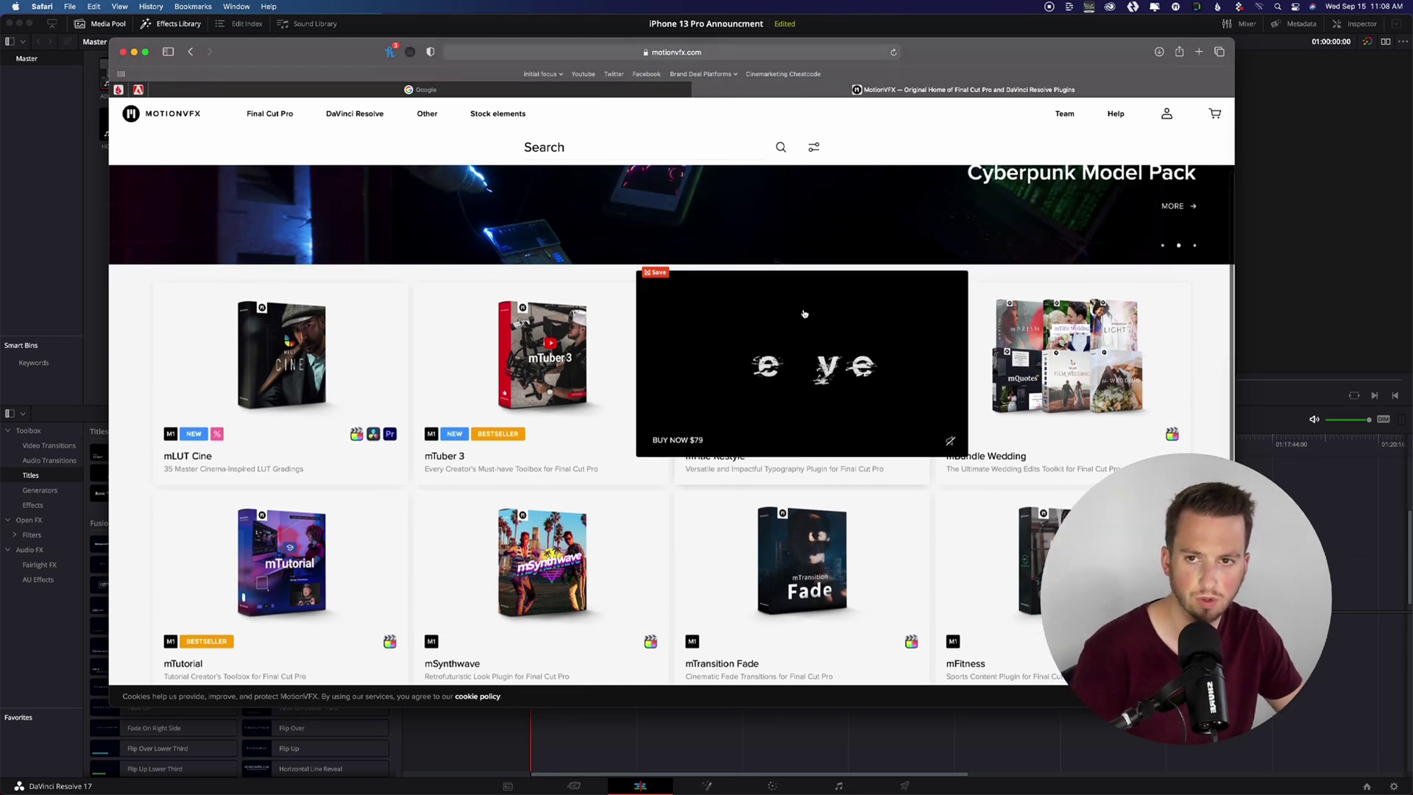
mouse_move(602, 545)
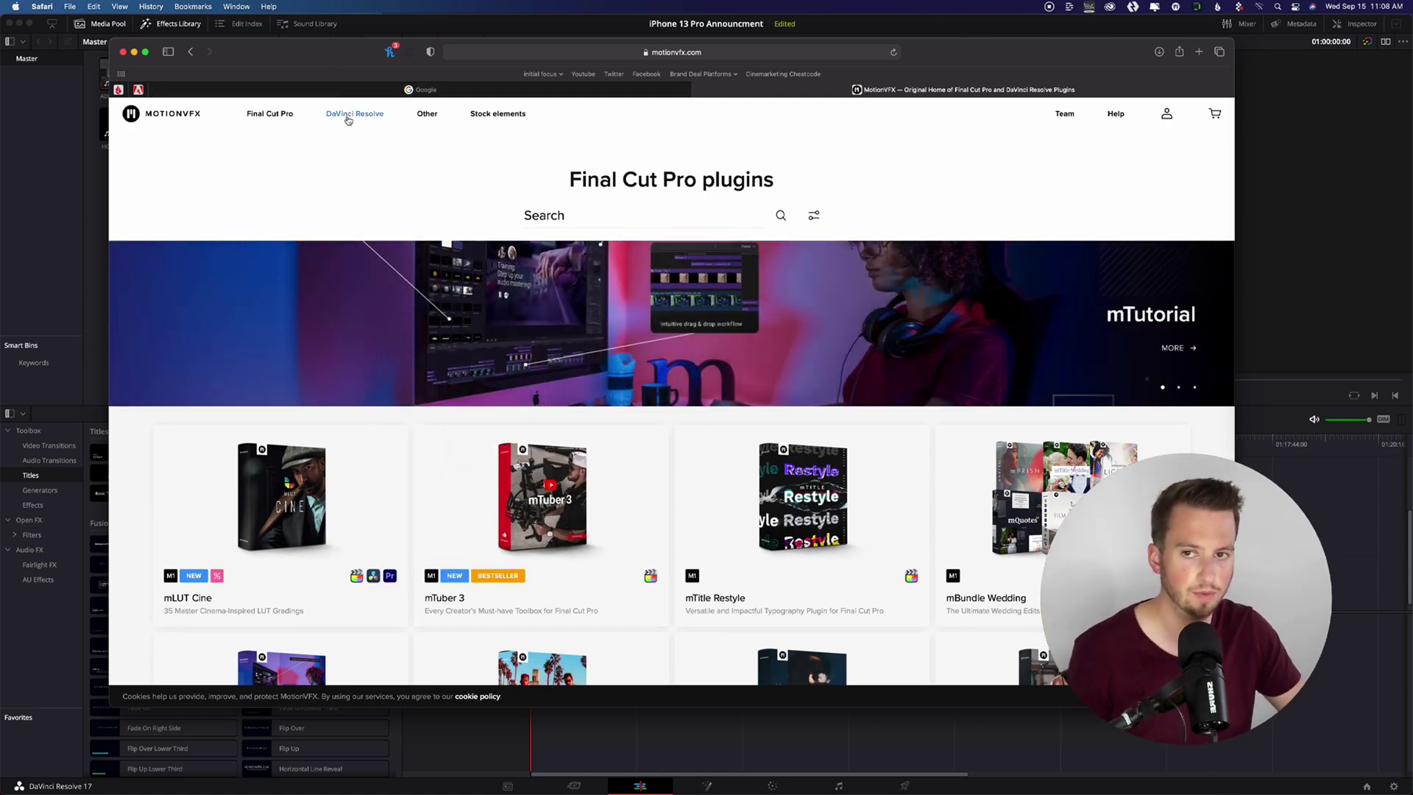
mouse_move(427, 115)
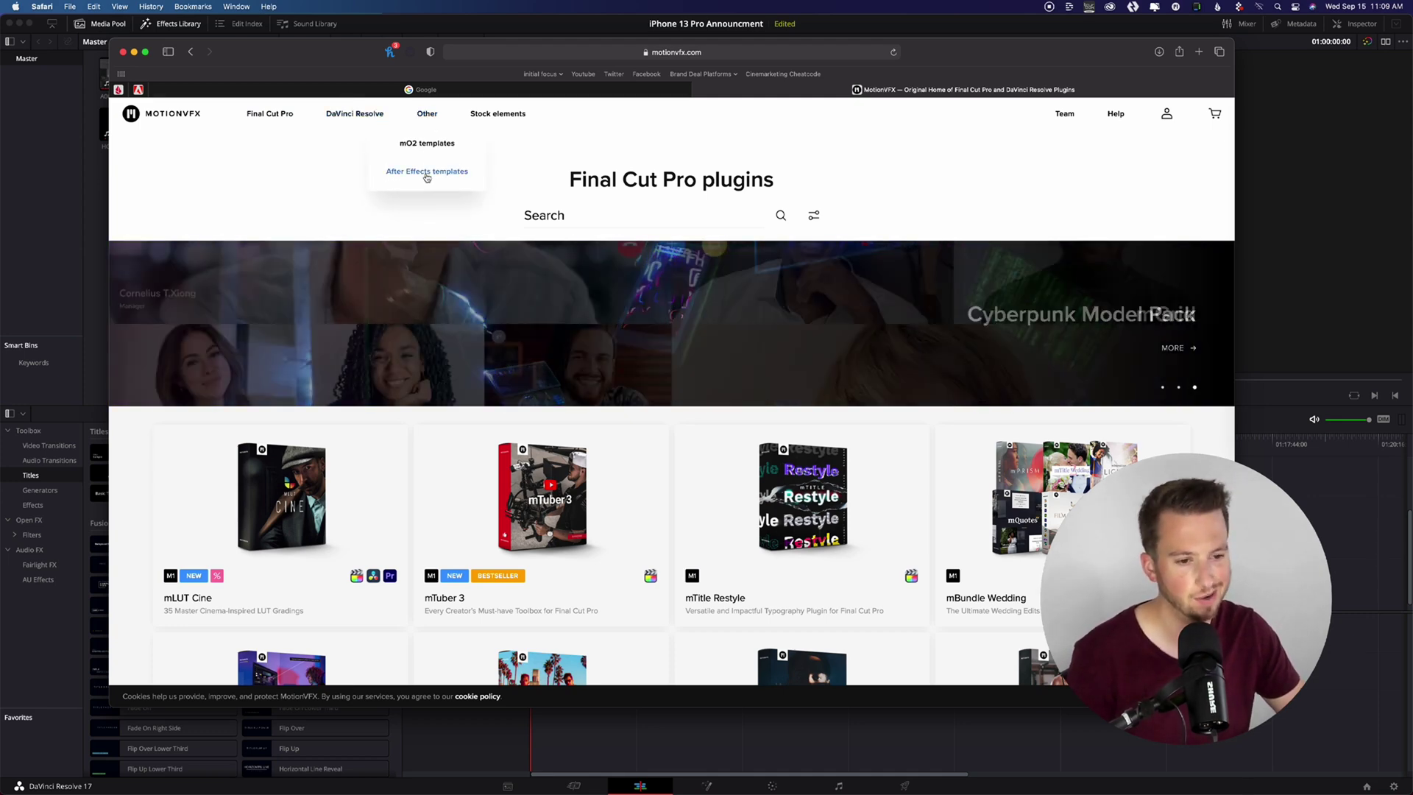
Browse the DaVinci Resolve plugins catalogue grid down to the mTuber 2 DV tile
left_click(357, 114)
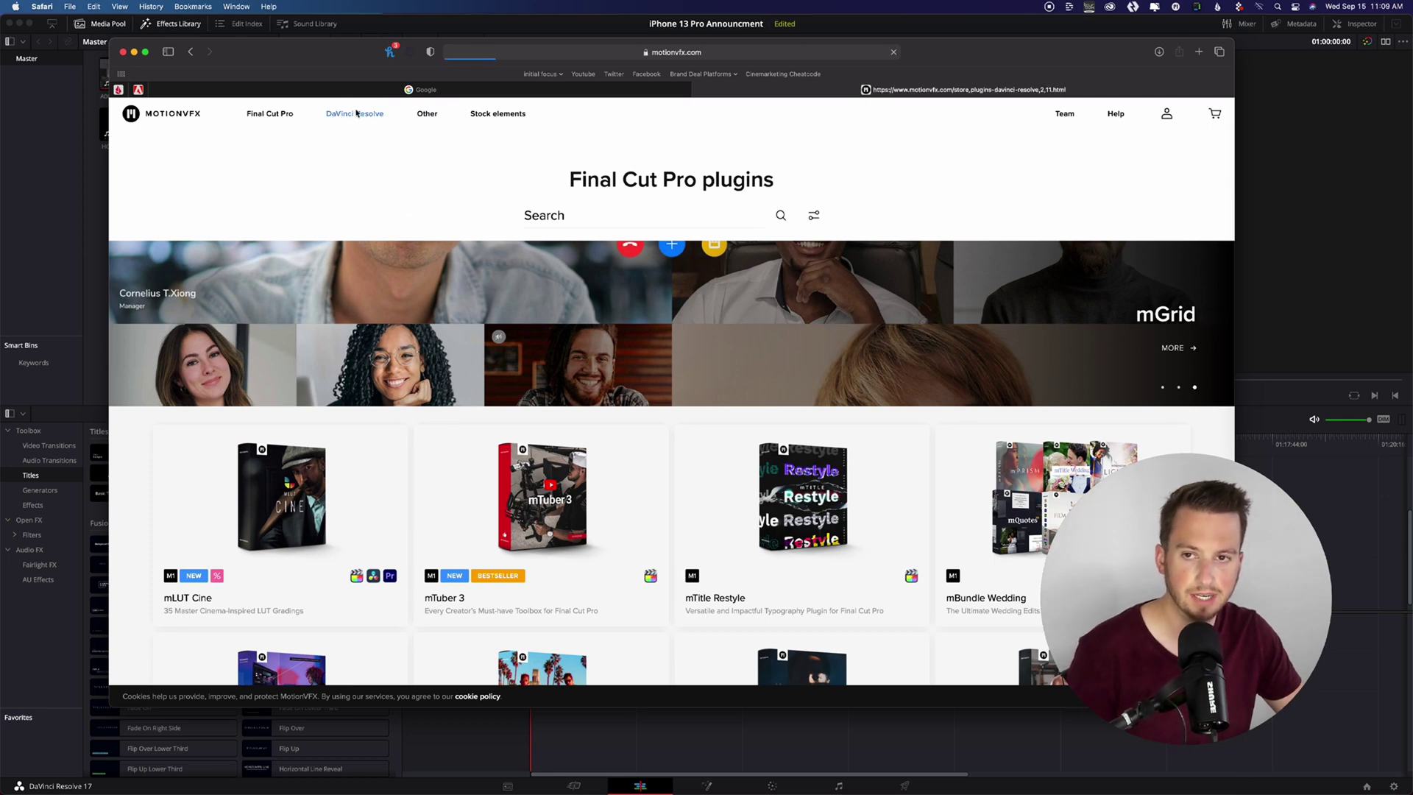
scroll(511, 476, "down", 8)
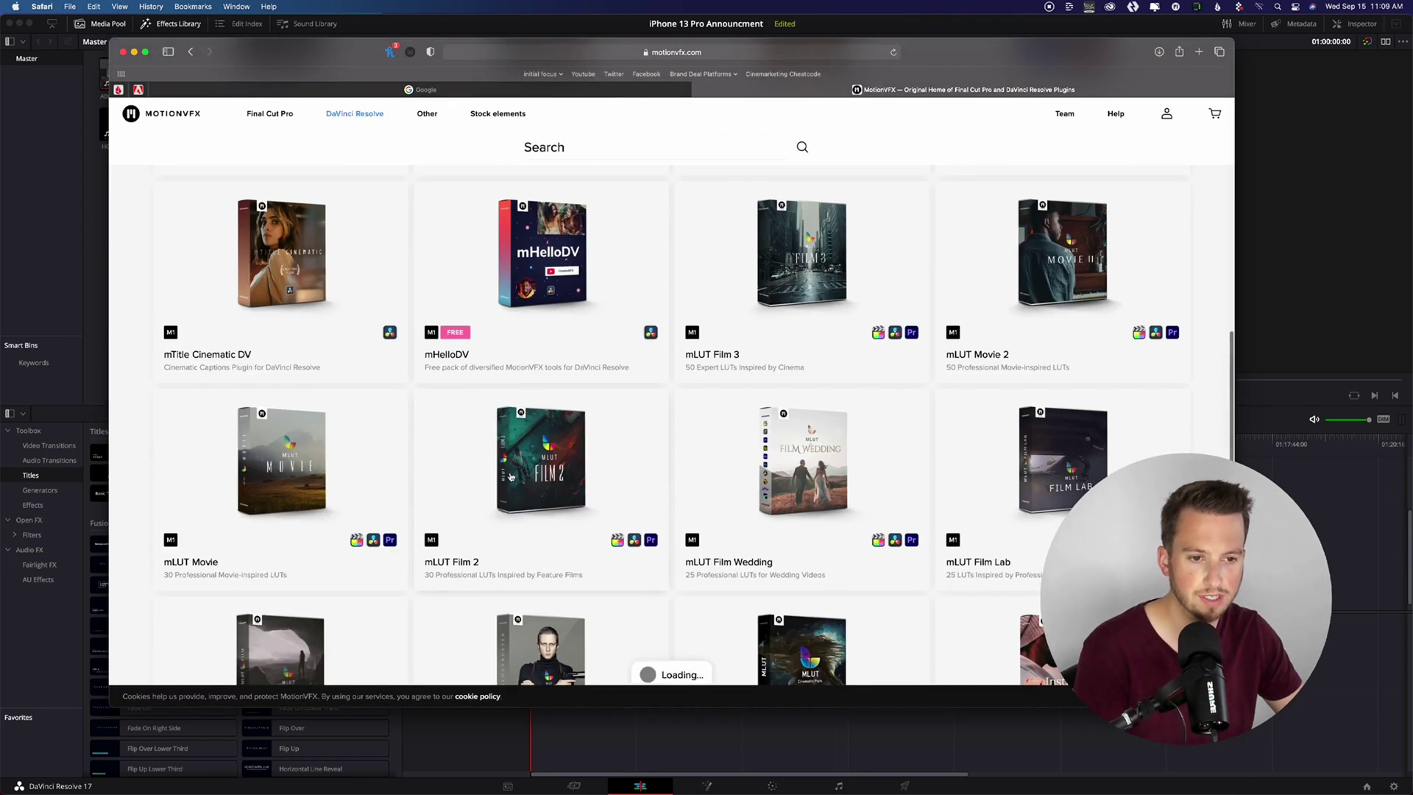
scroll(511, 477, "down", 3)
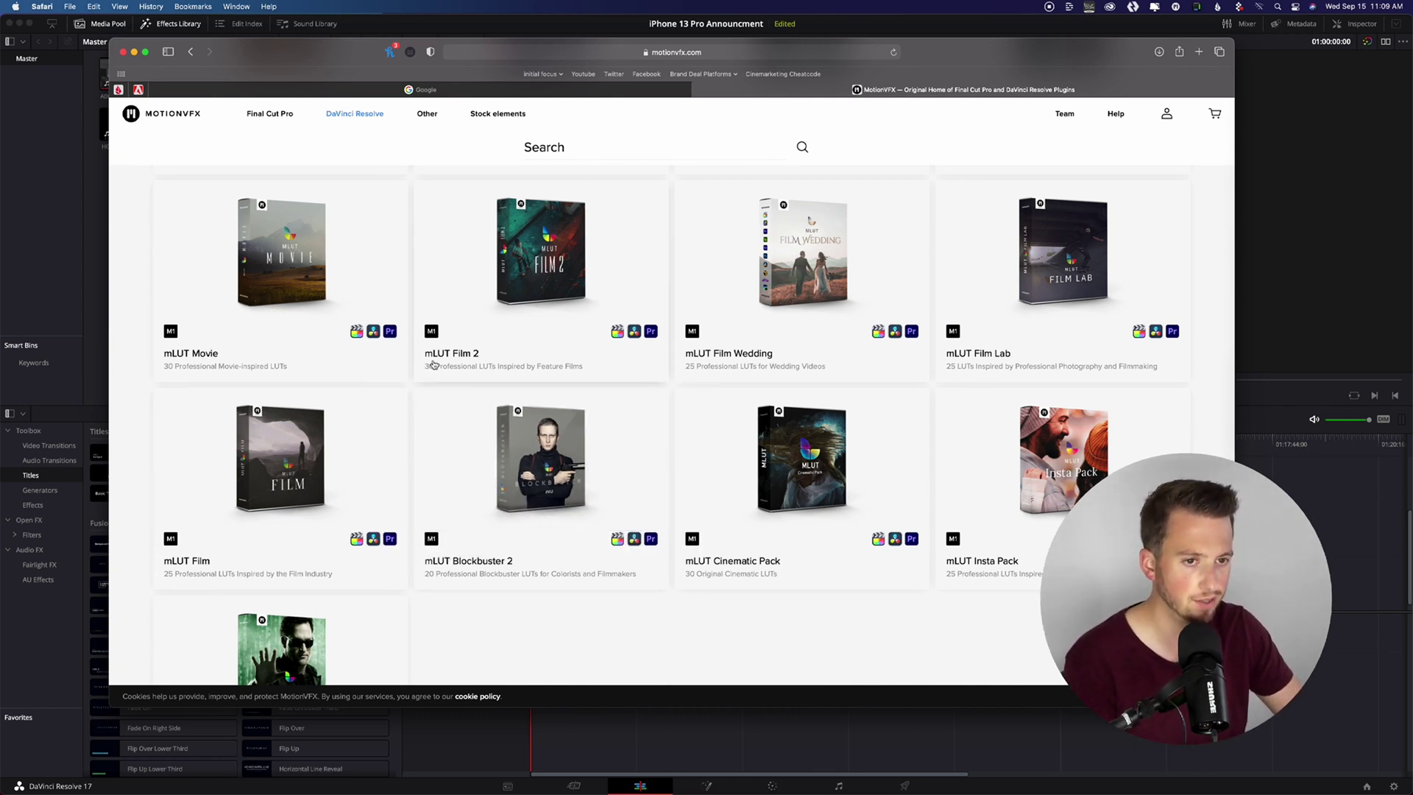
scroll(442, 368, "up", 5)
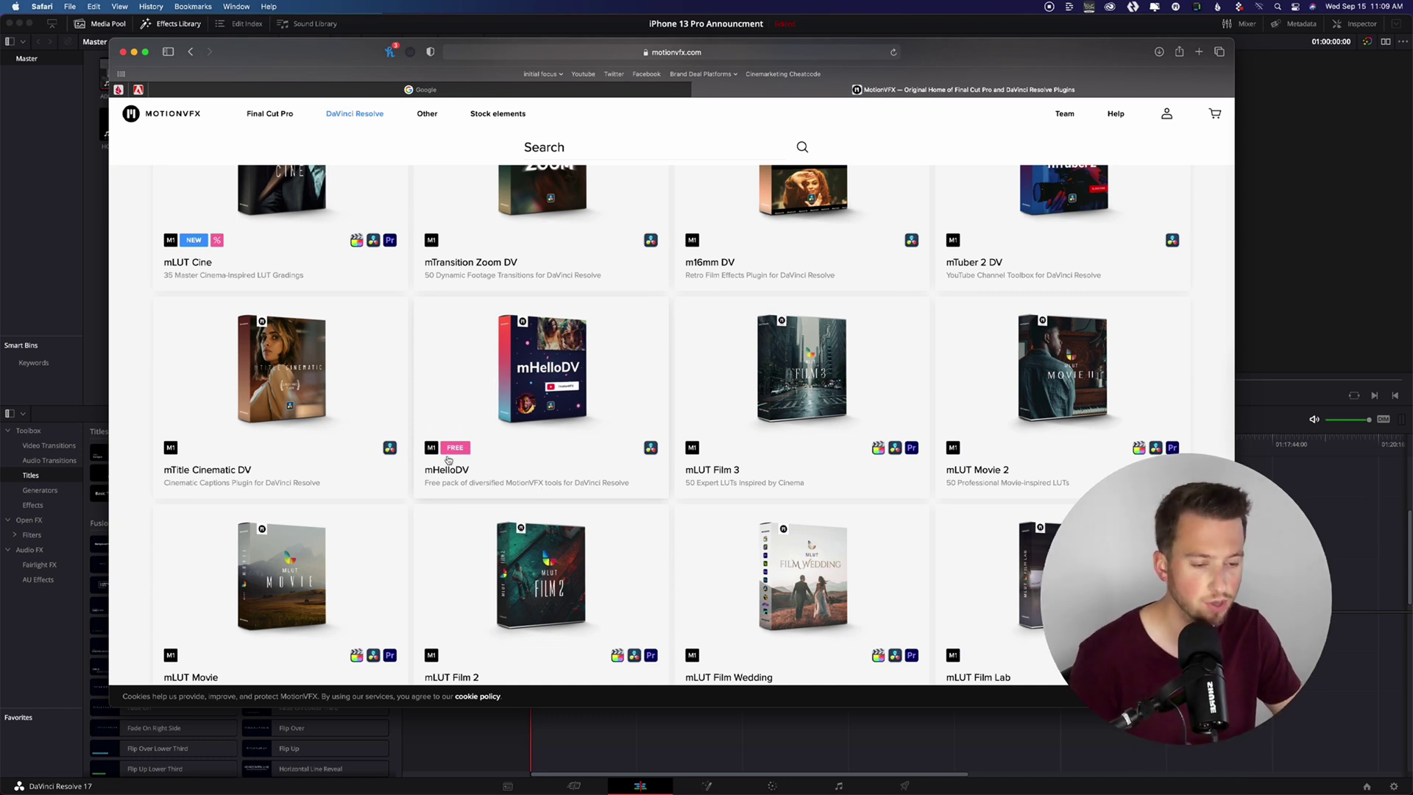
mouse_move(460, 430)
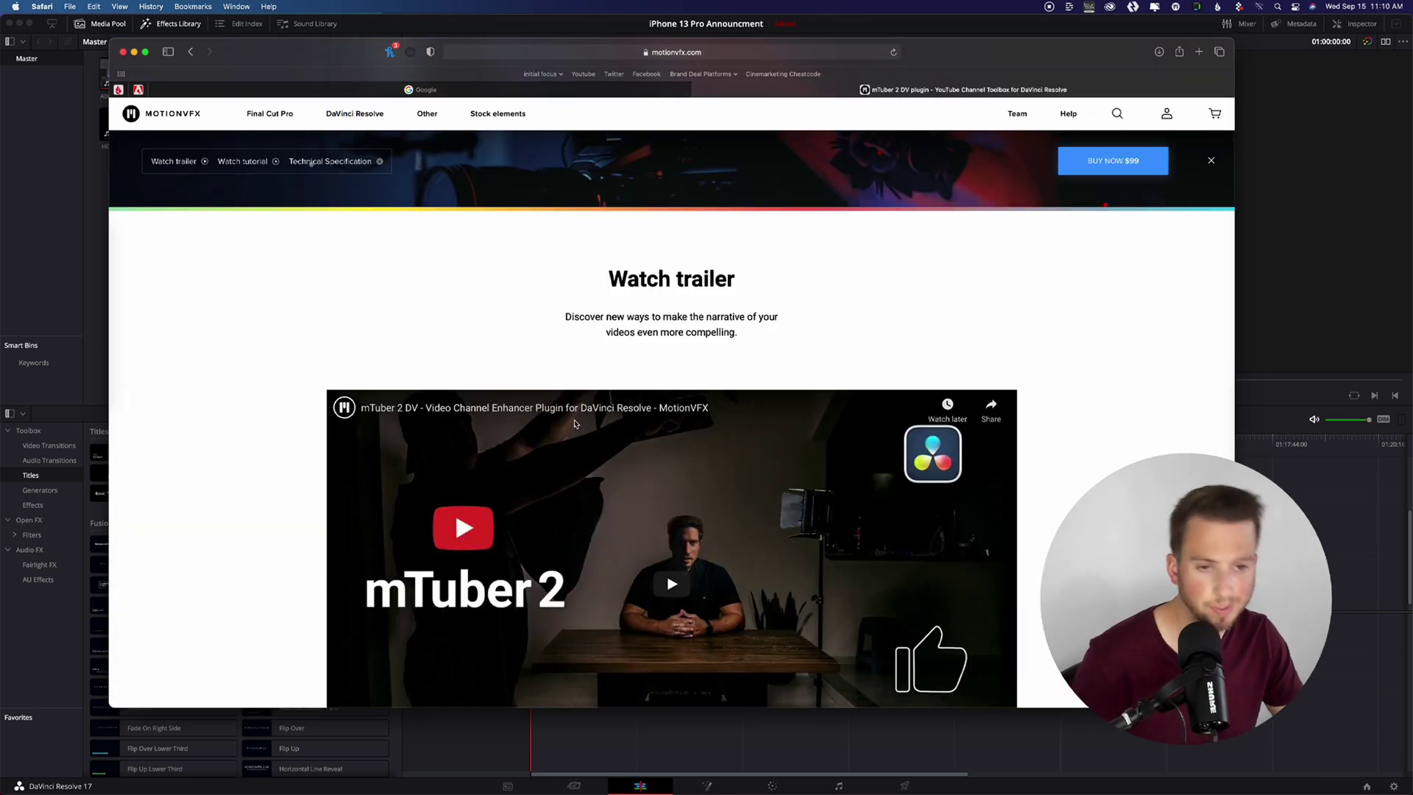
Scroll through the mTuber 2 DV page's subscribe, social media and ending-scene titles
scroll(575, 423, "down", 5)
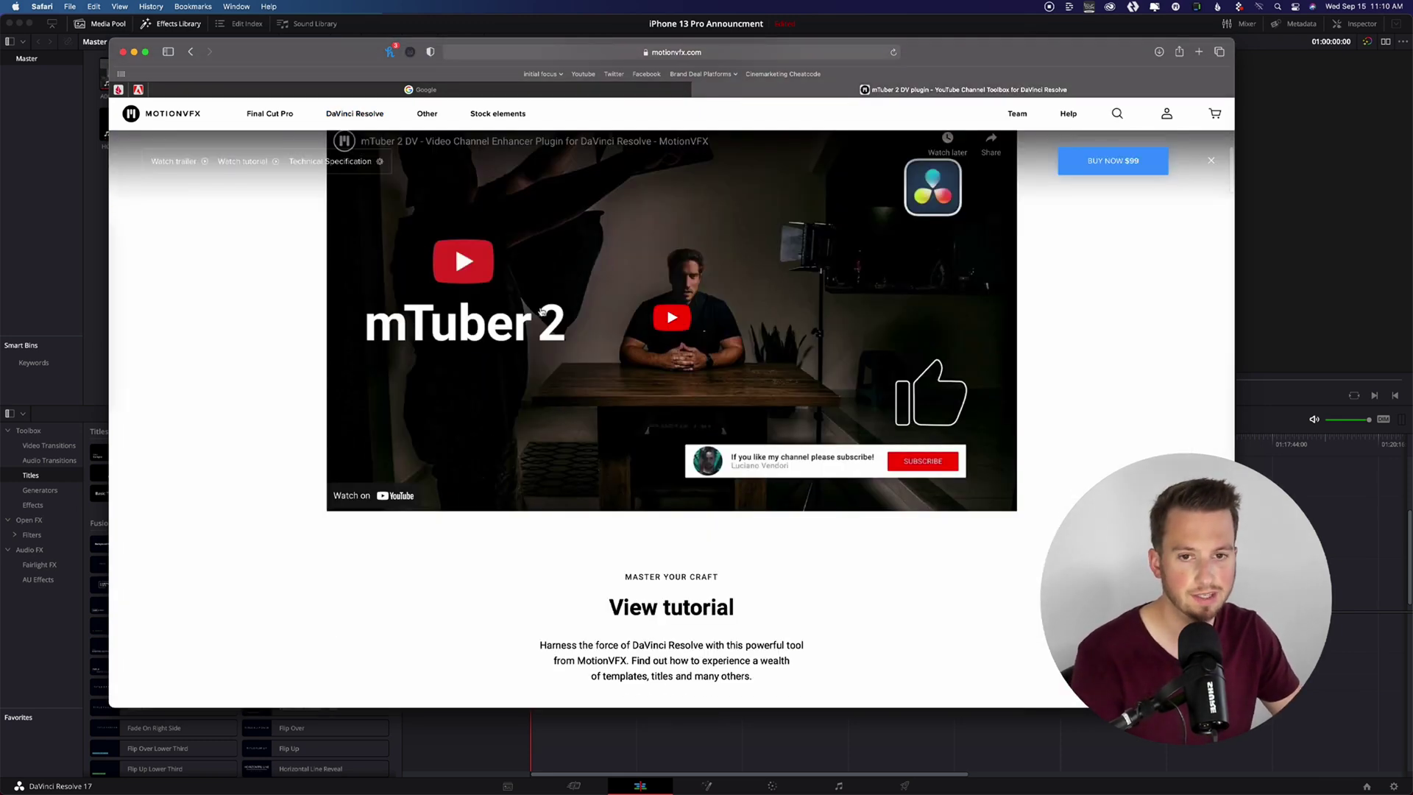
scroll(661, 300, "up", 1)
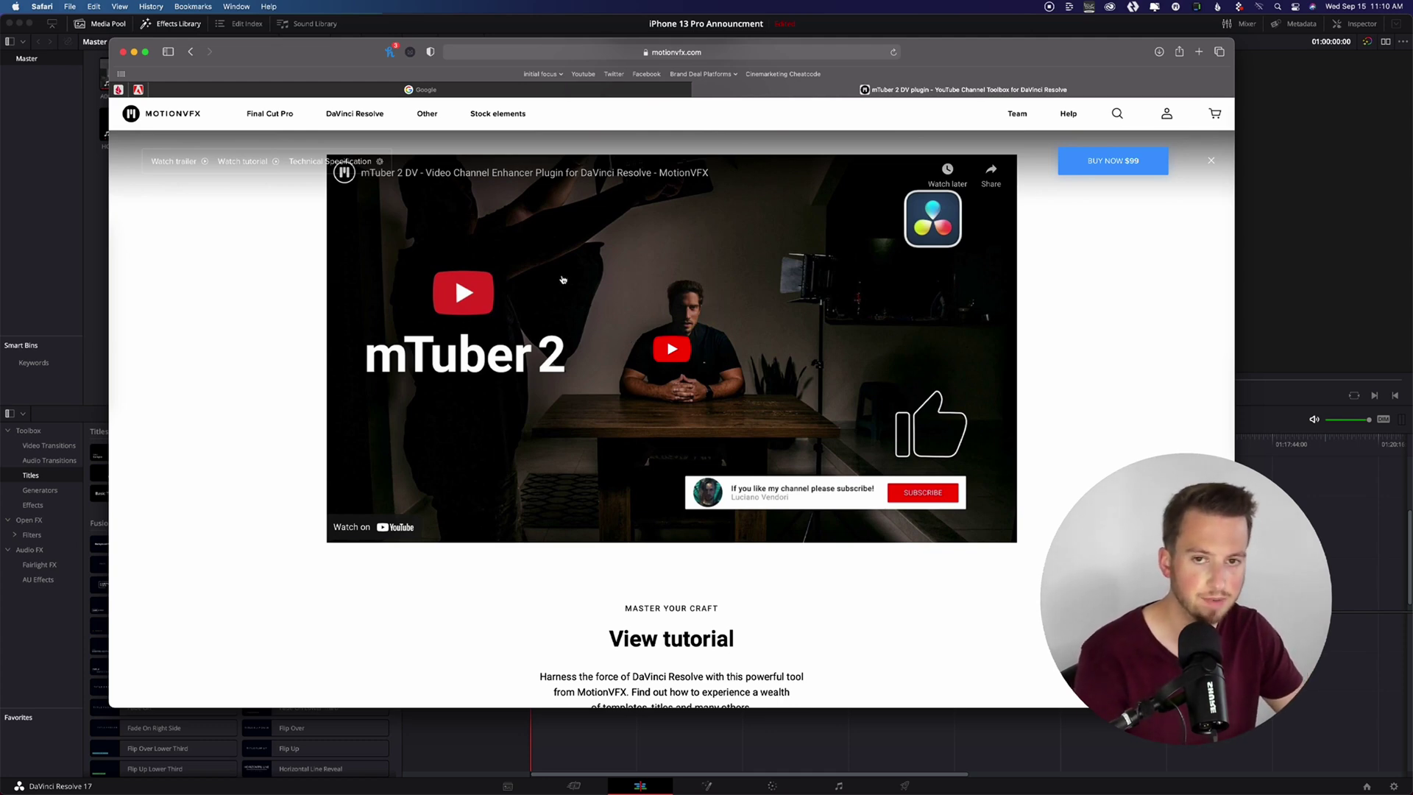
scroll(563, 280, "down", 10)
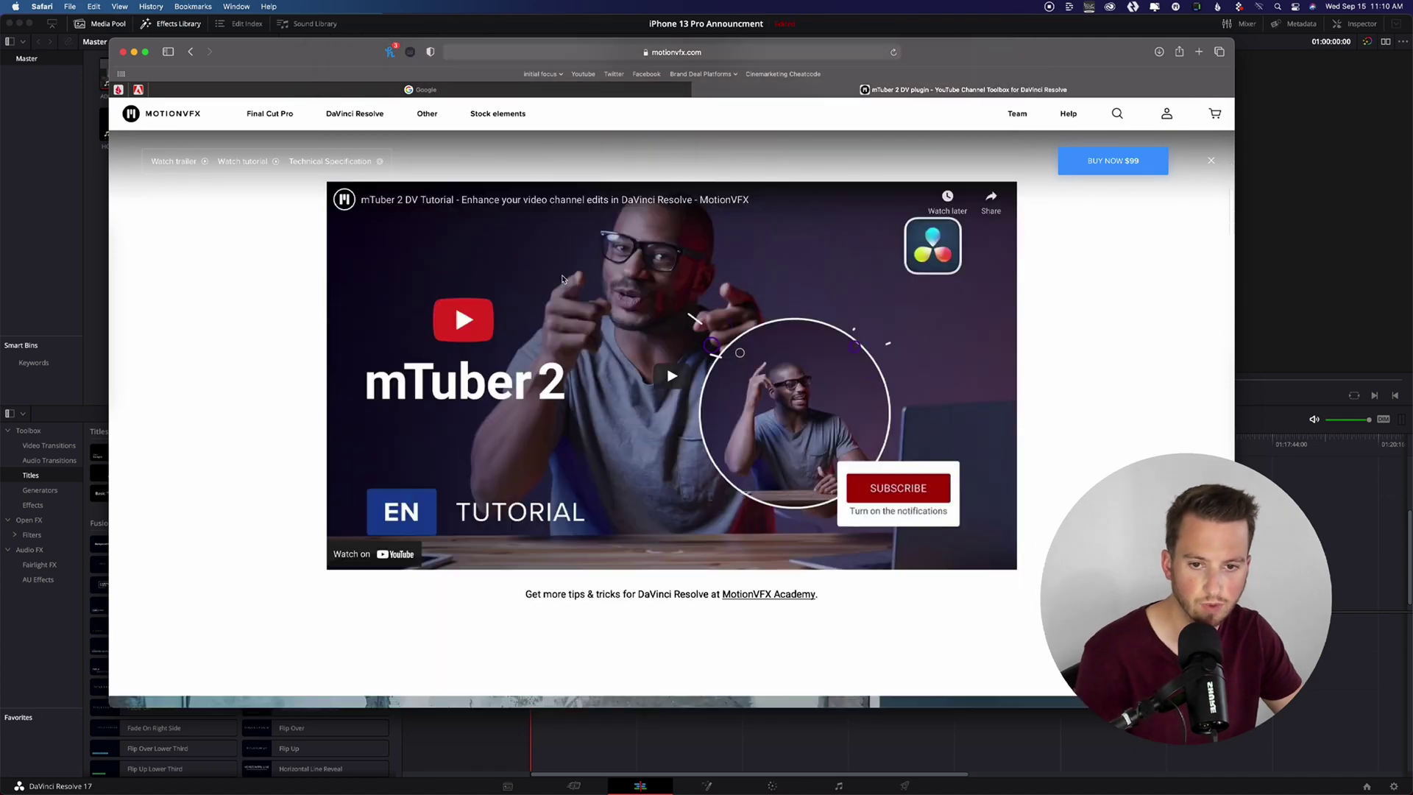
scroll(563, 280, "down", 15)
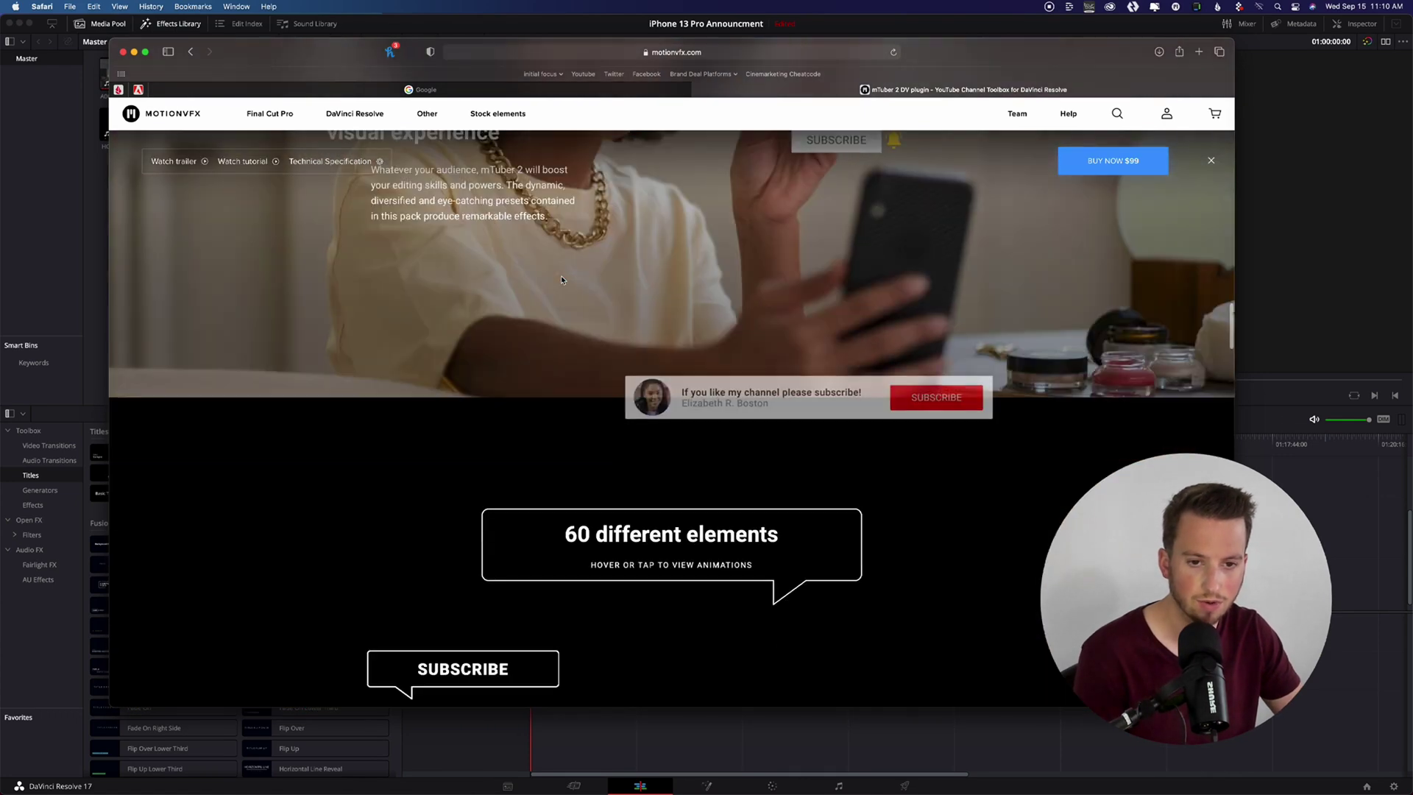
scroll(562, 279, "down", 5)
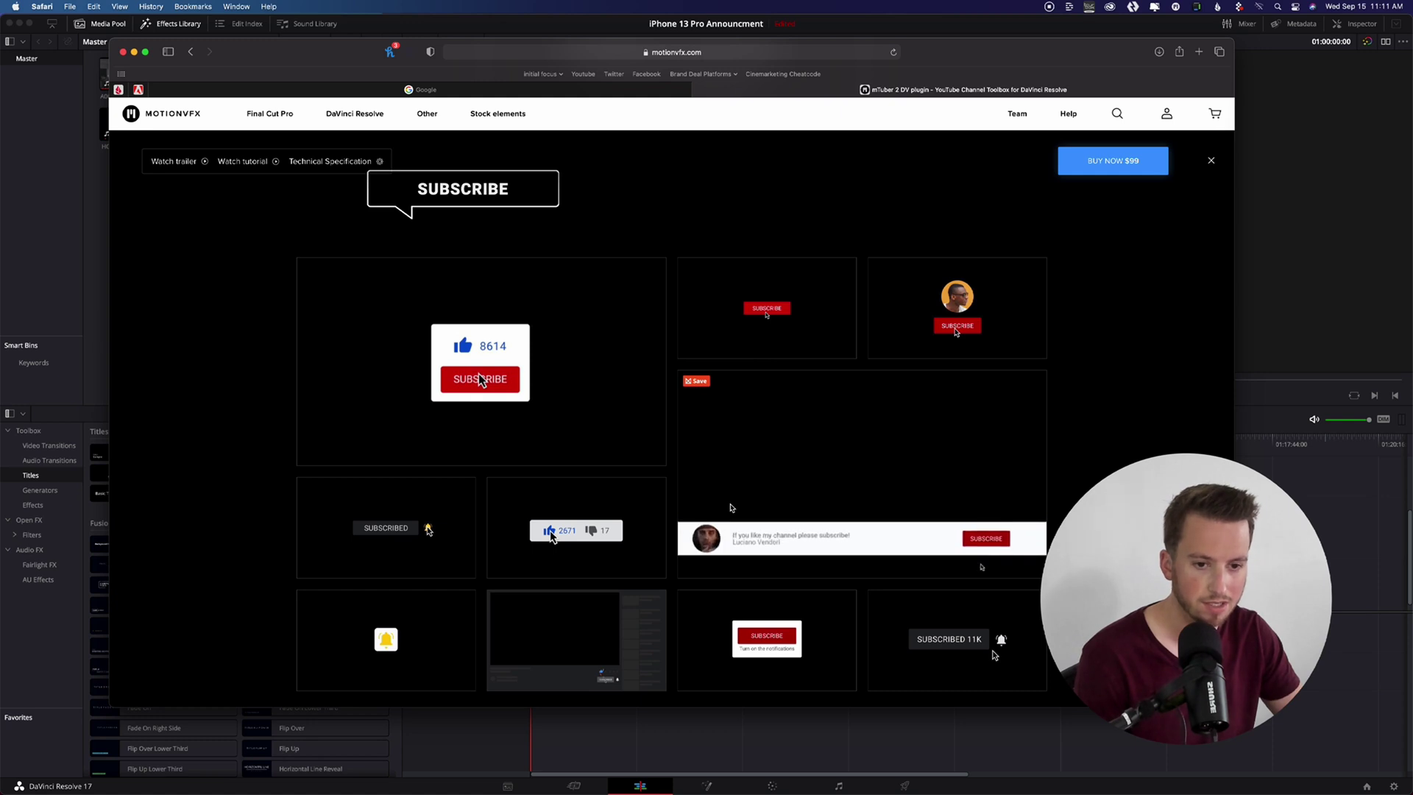
scroll(728, 500, "down", 3)
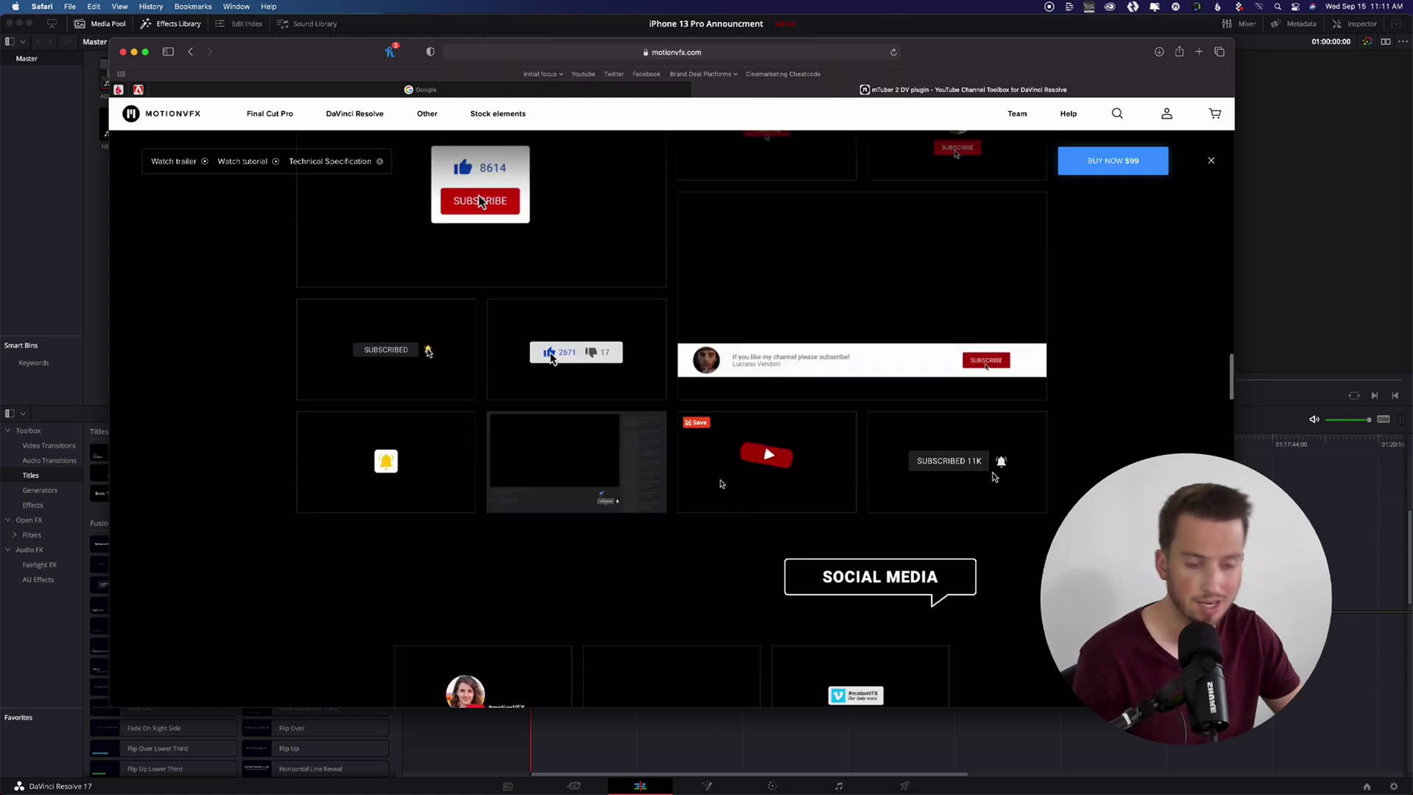
scroll(721, 483, "down", 1)
scroll(721, 483, "down", 8)
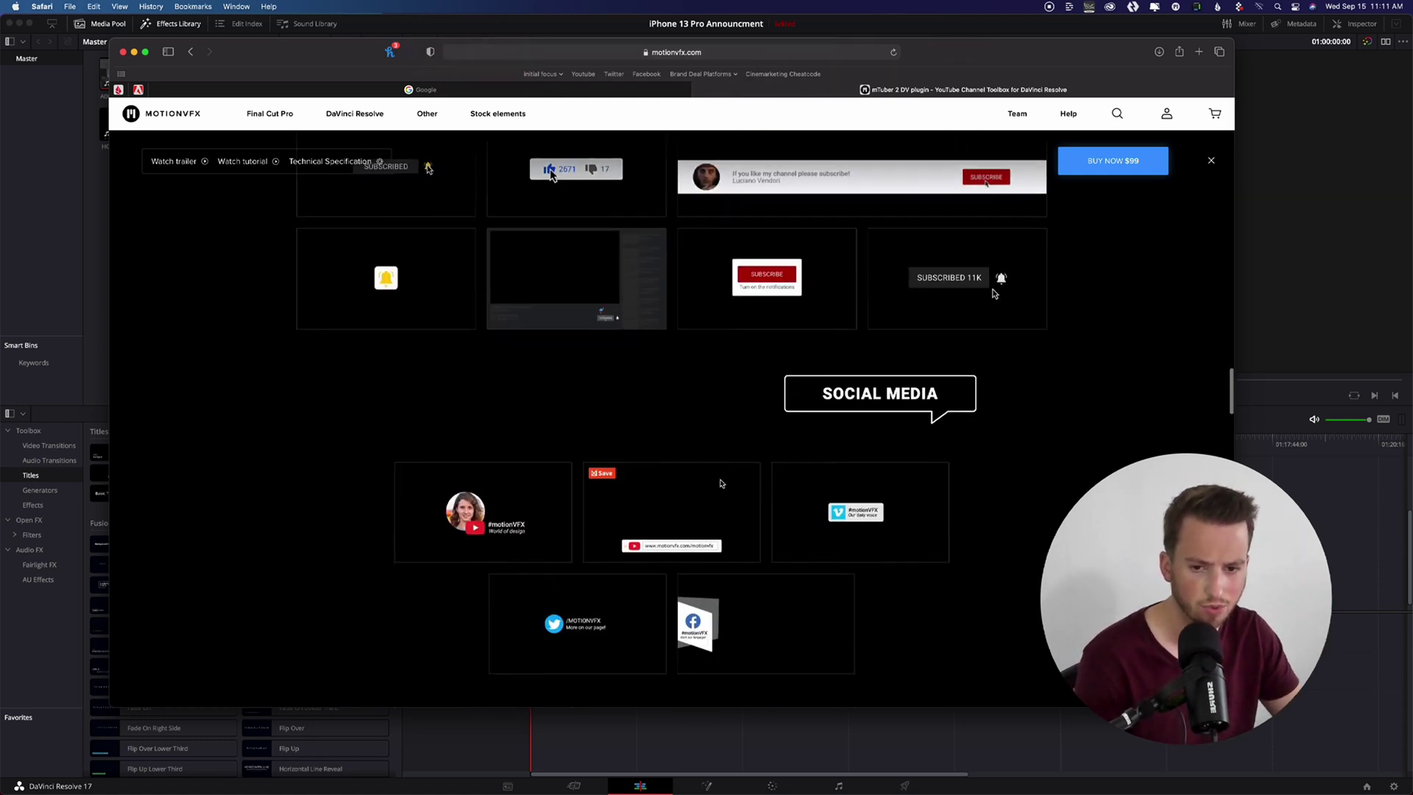
scroll(548, 398, "down", 4)
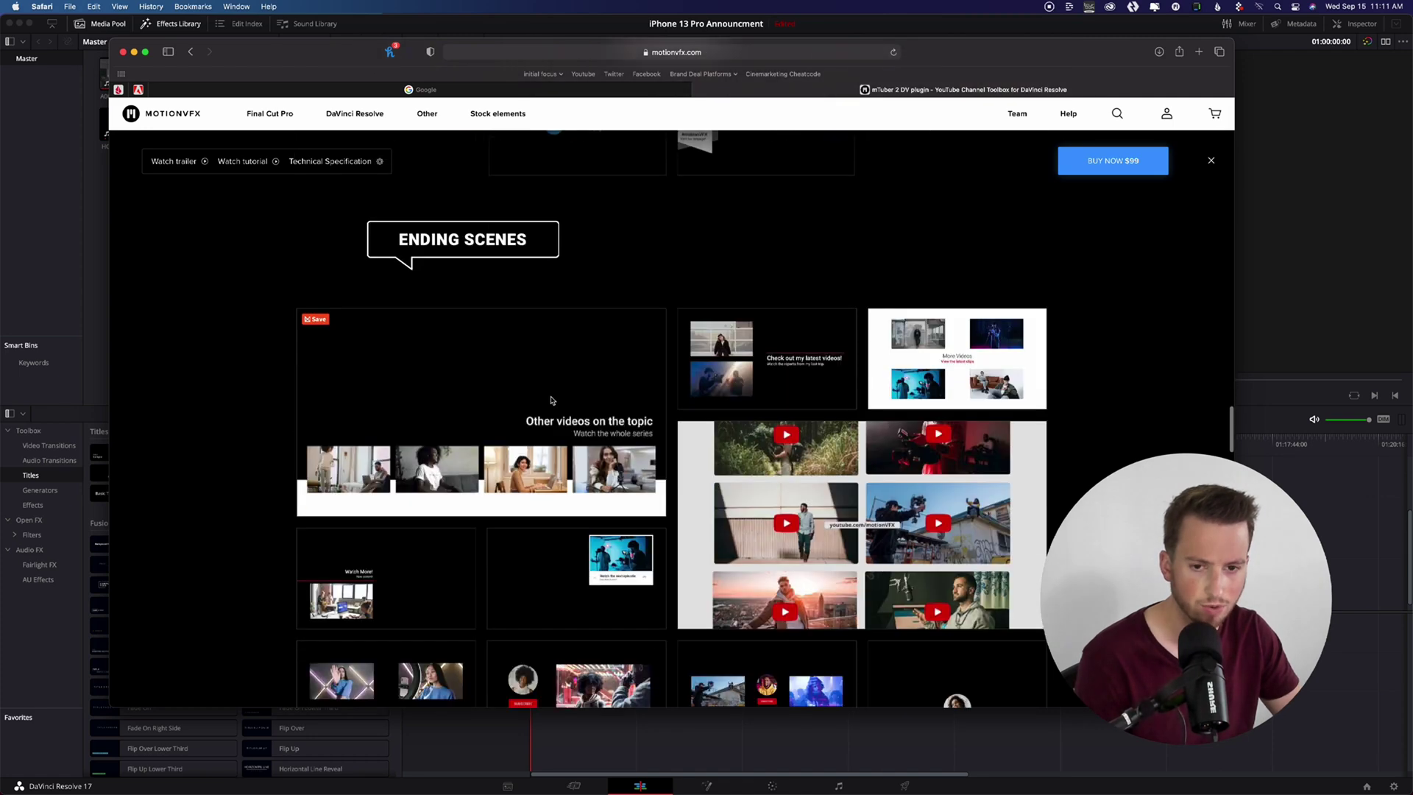
scroll(557, 411, "down", 15)
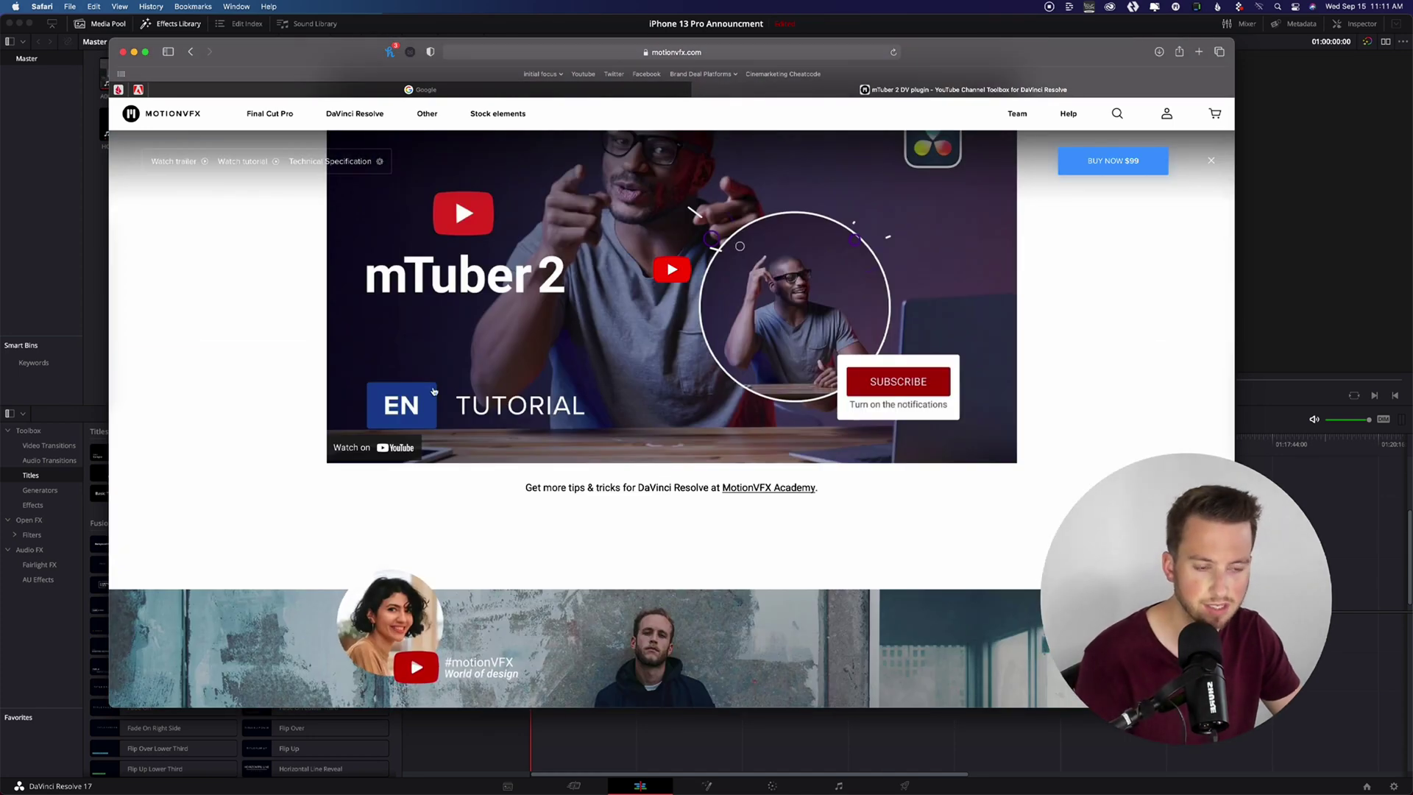
mouse_move(262, 124)
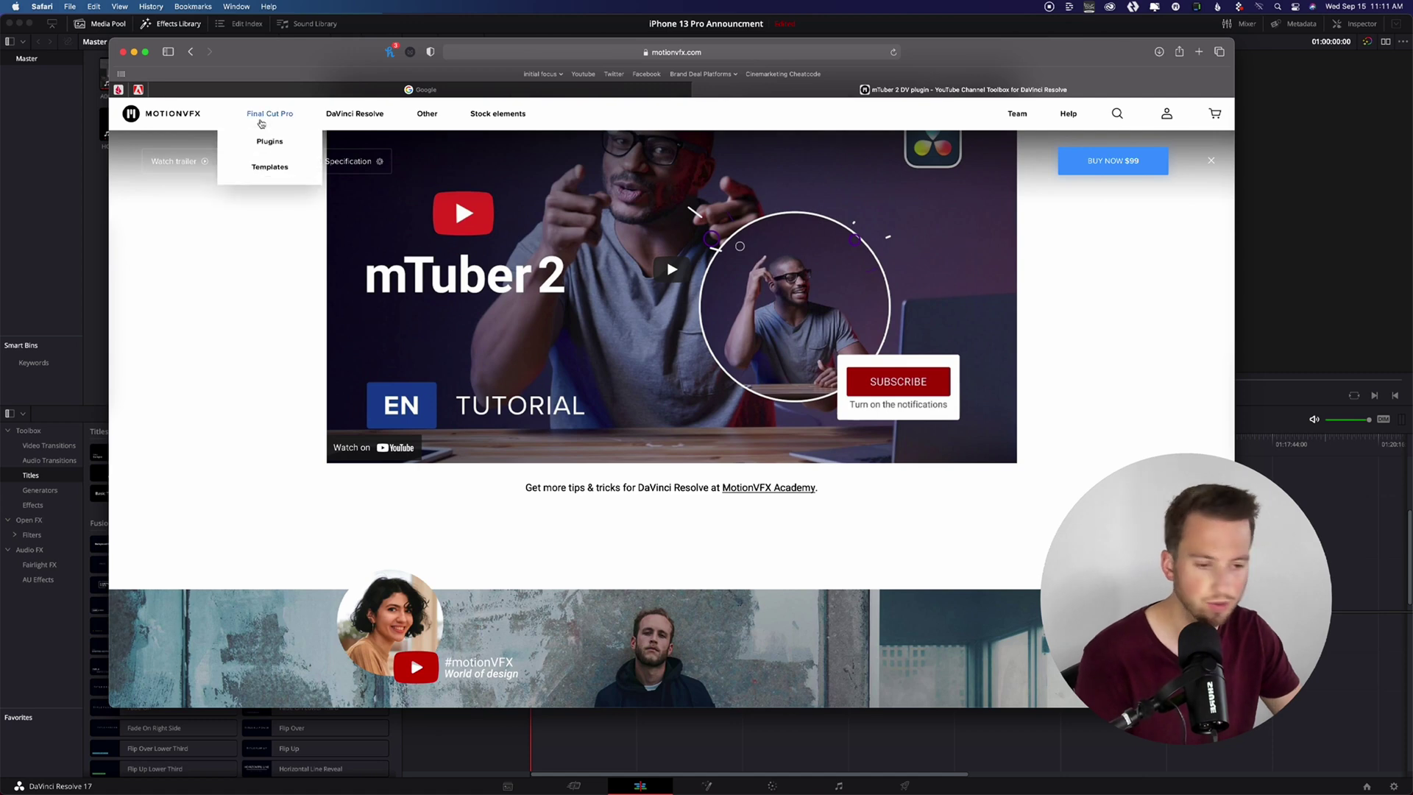
Return to the DaVinci Resolve catalogue and pick the mLUT Cine tile
left_click(350, 114)
scroll(325, 227, "down", 3)
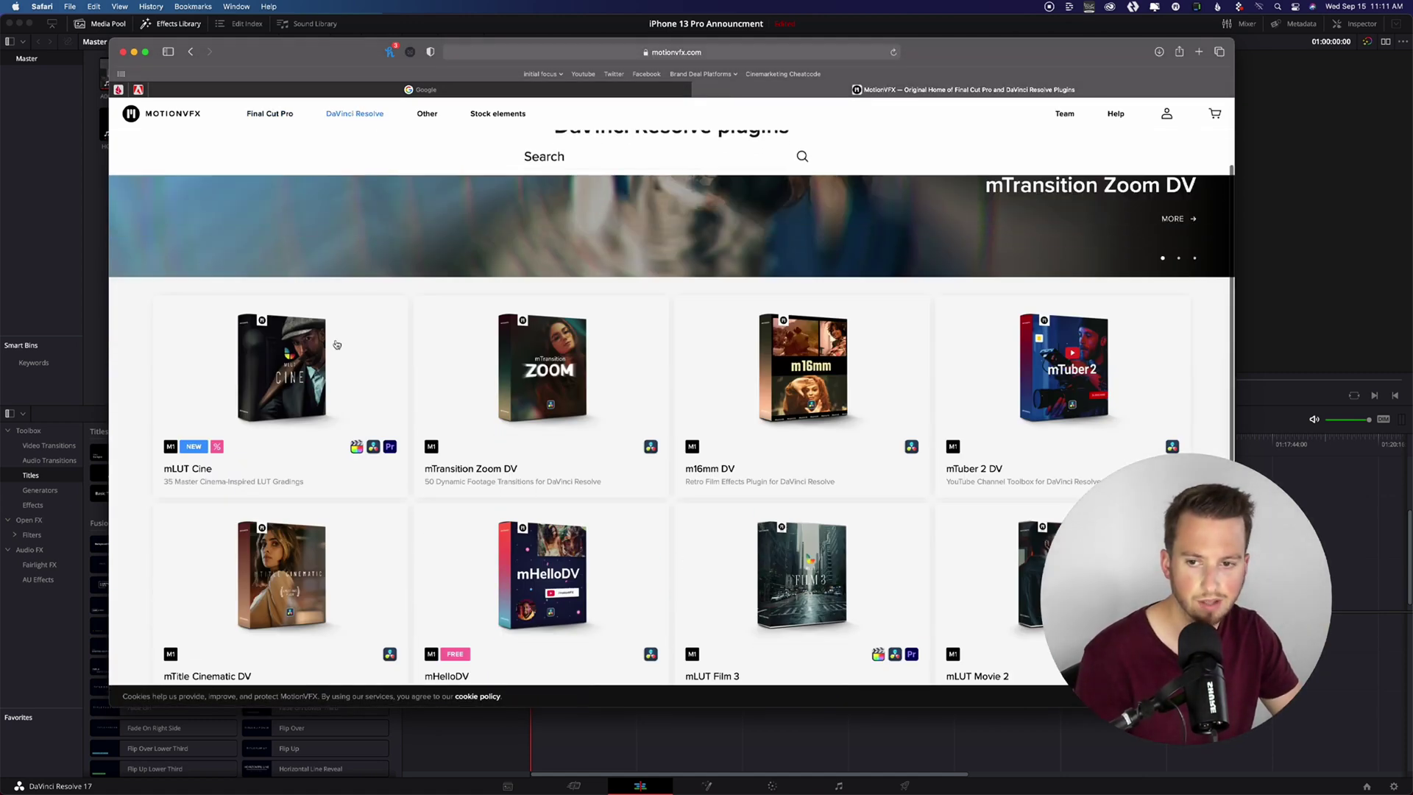
left_click(267, 368)
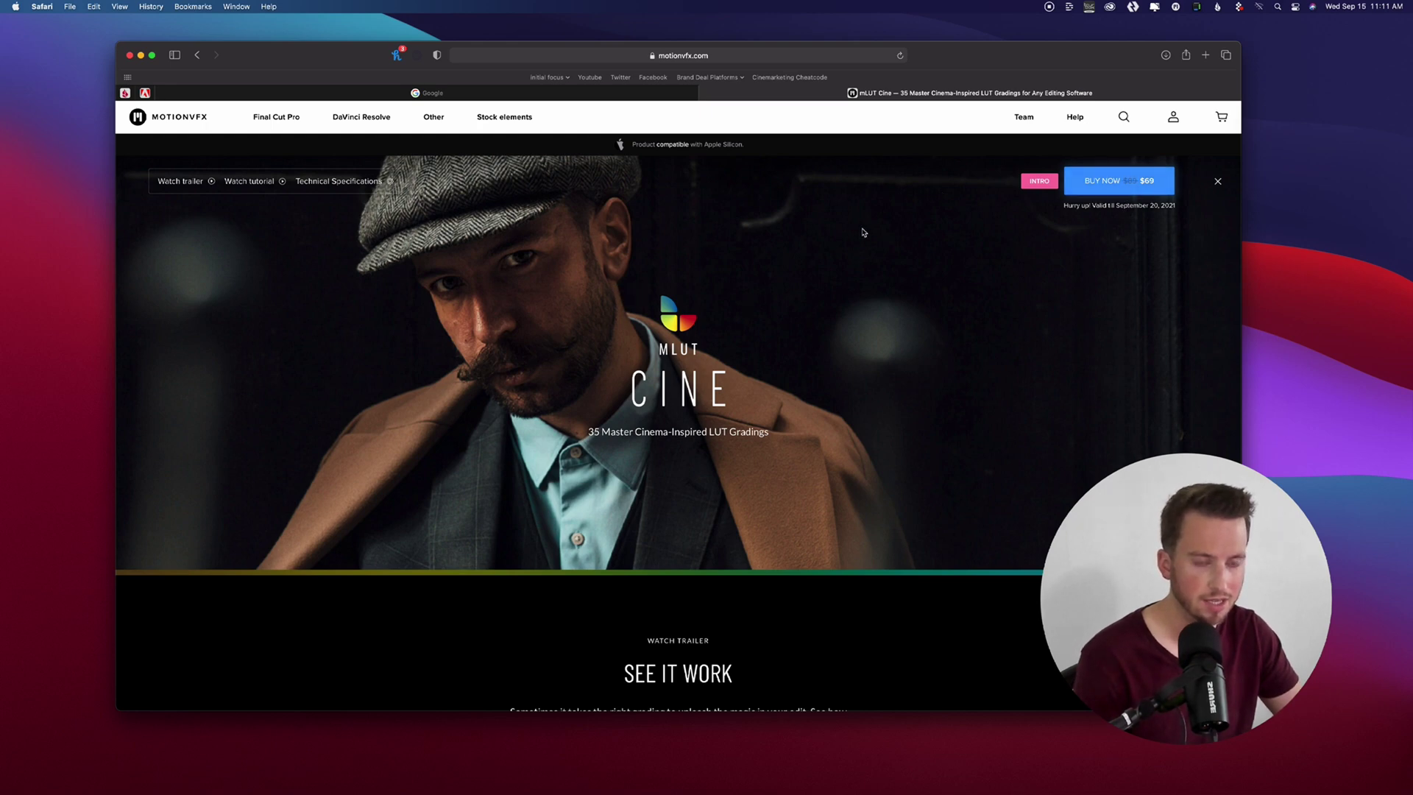
Add mLUT Cine to the cart and proceed to the shopping cart
left_click(1103, 180)
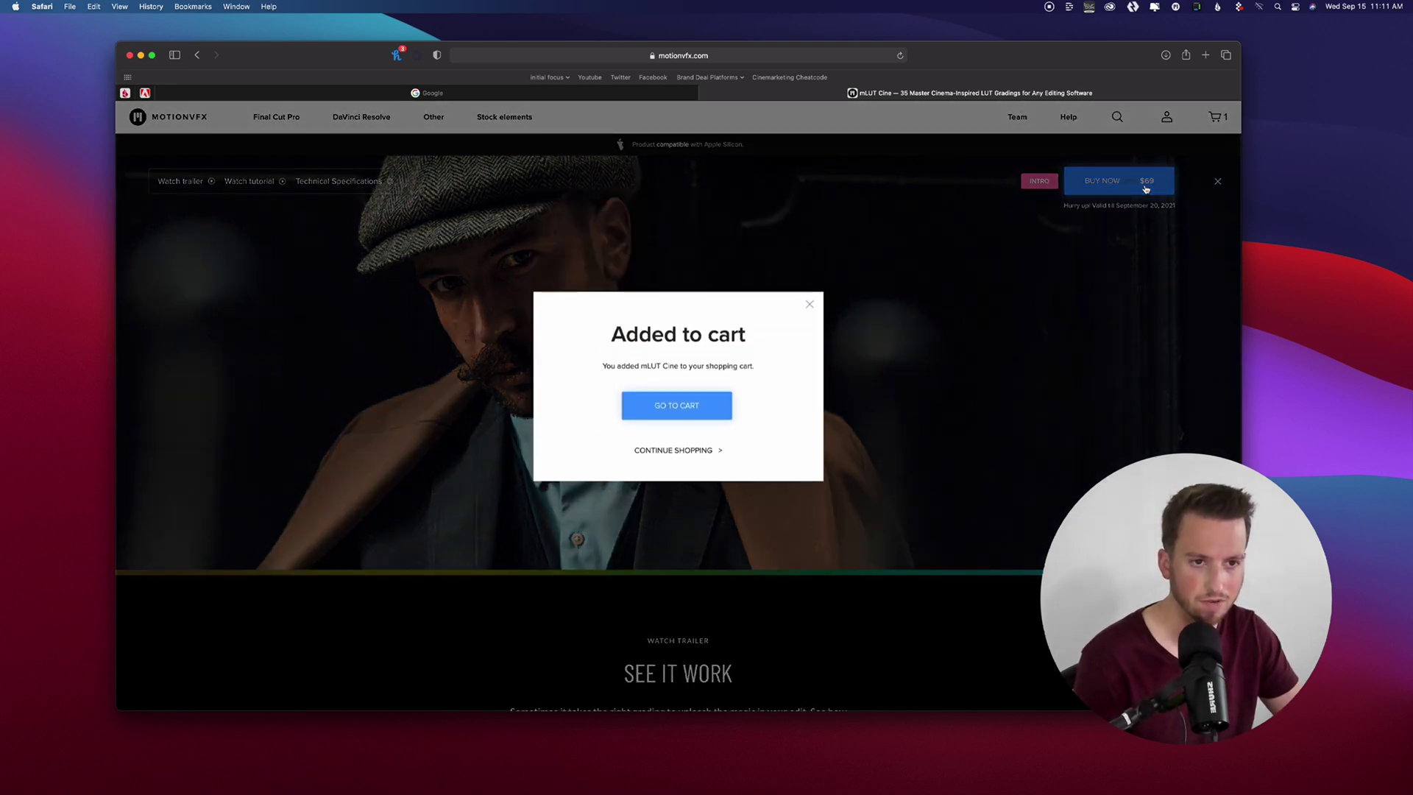
left_click(663, 413)
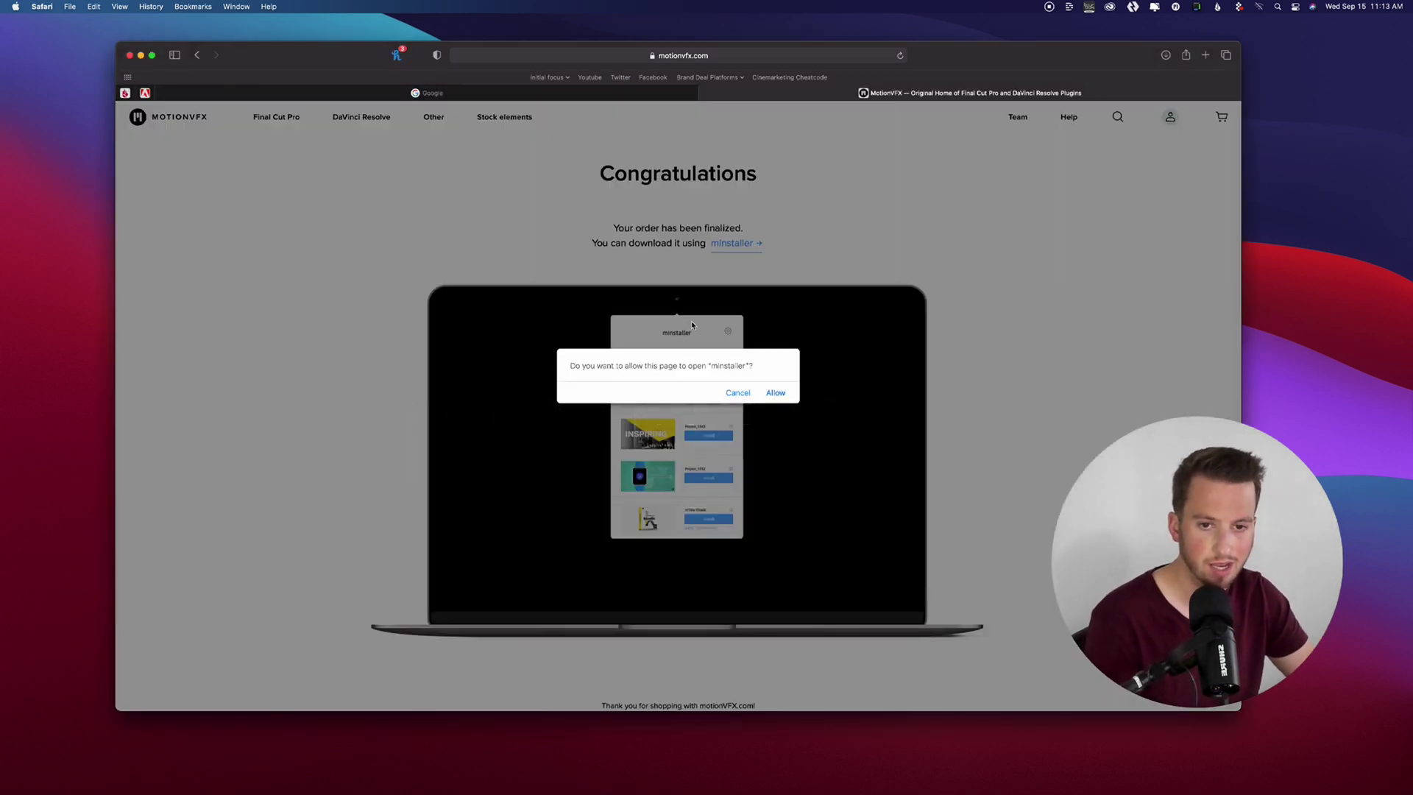
Allow Safari to launch mInstaller and install the mLUT Cine pack
left_click(774, 393)
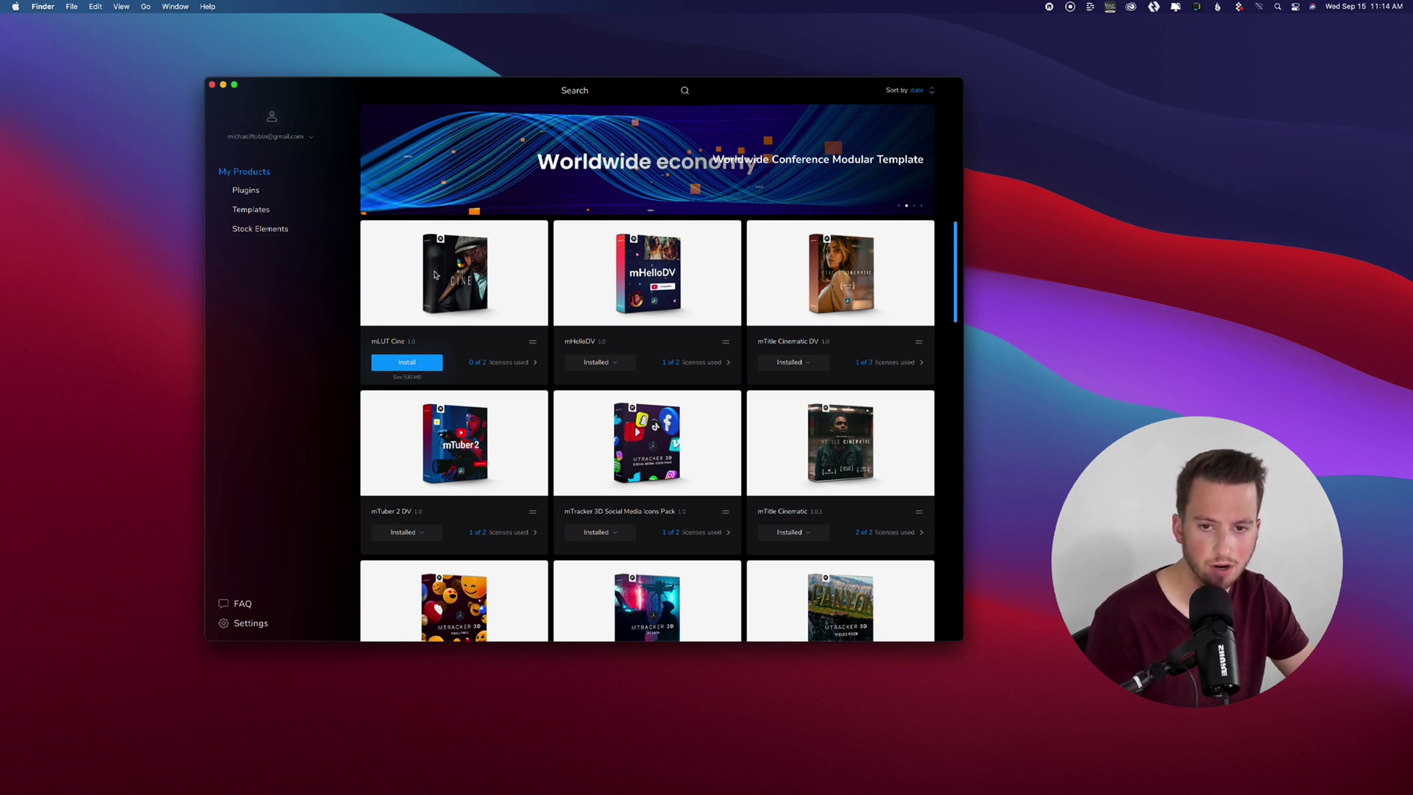
left_click(416, 362)
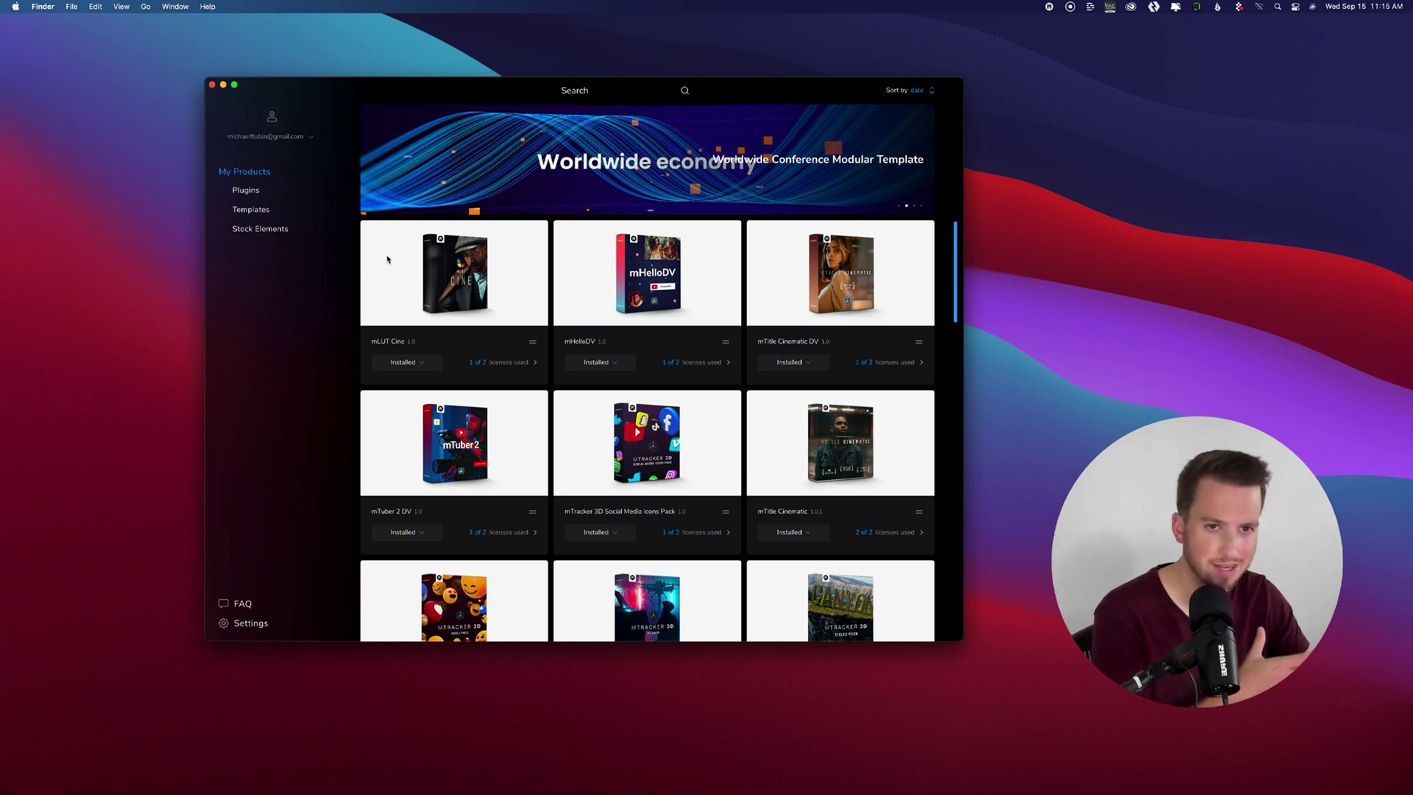
Close mInstaller, zoom the timeline in and play from the Sony Xperia section
left_click(213, 86)
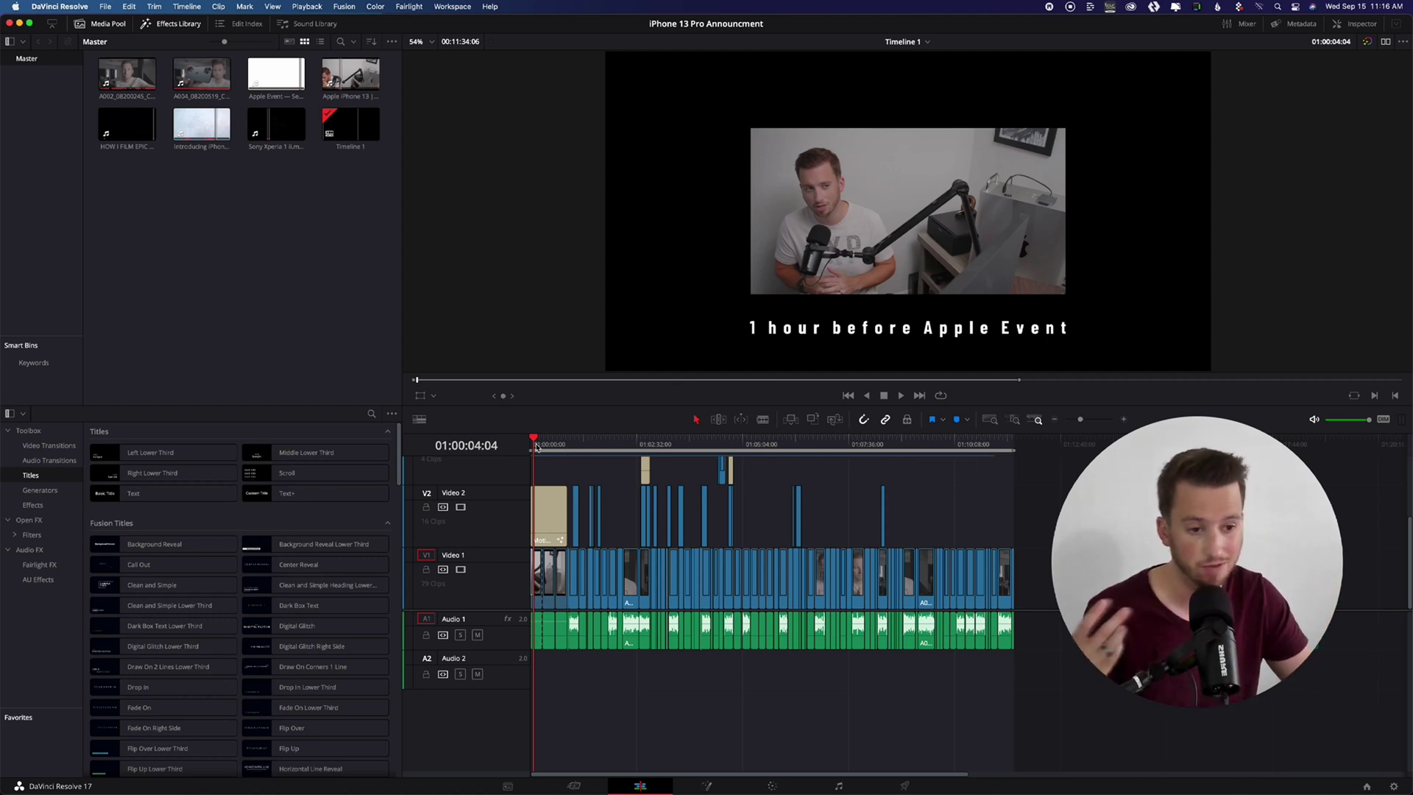
key("super+equal")
key("space")
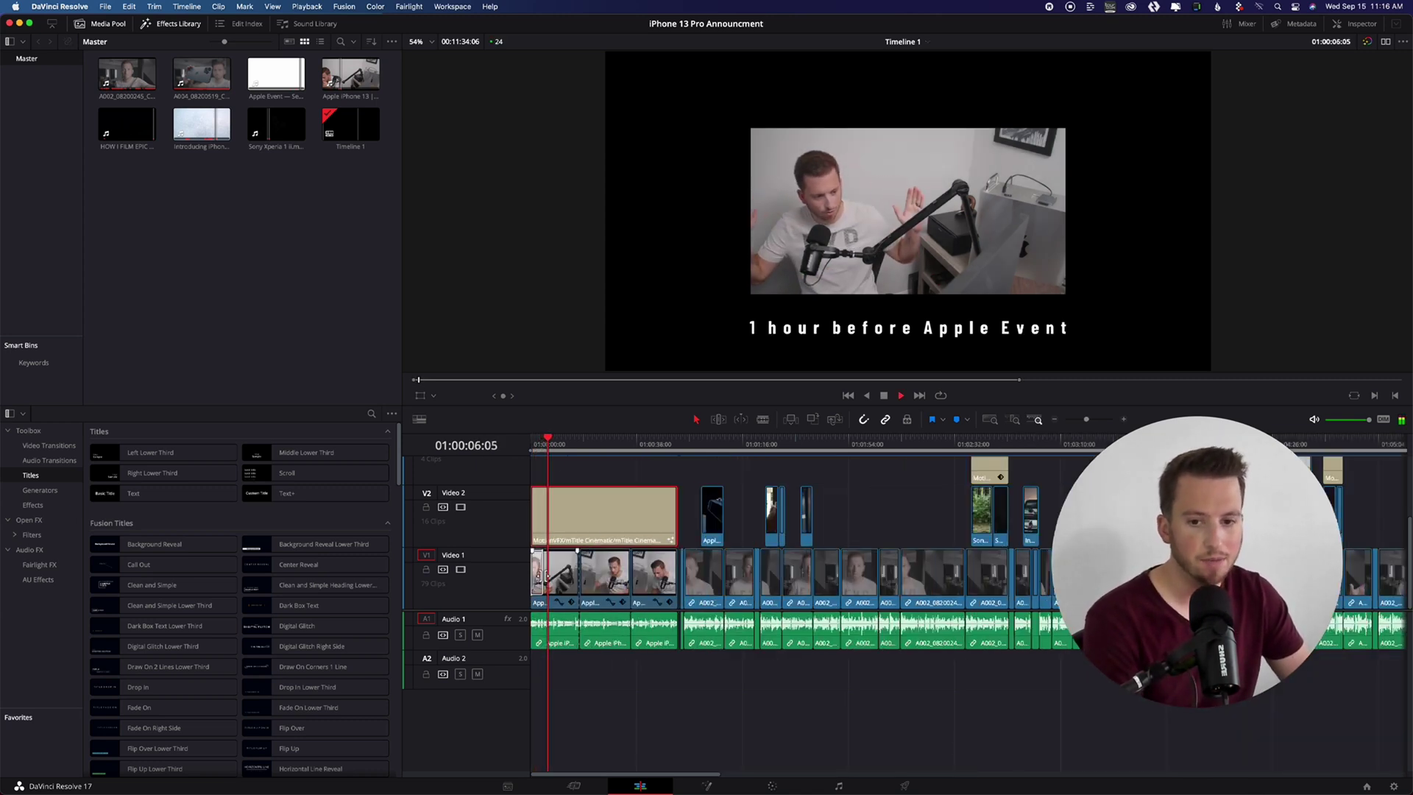
scroll(601, 536, "right", 6)
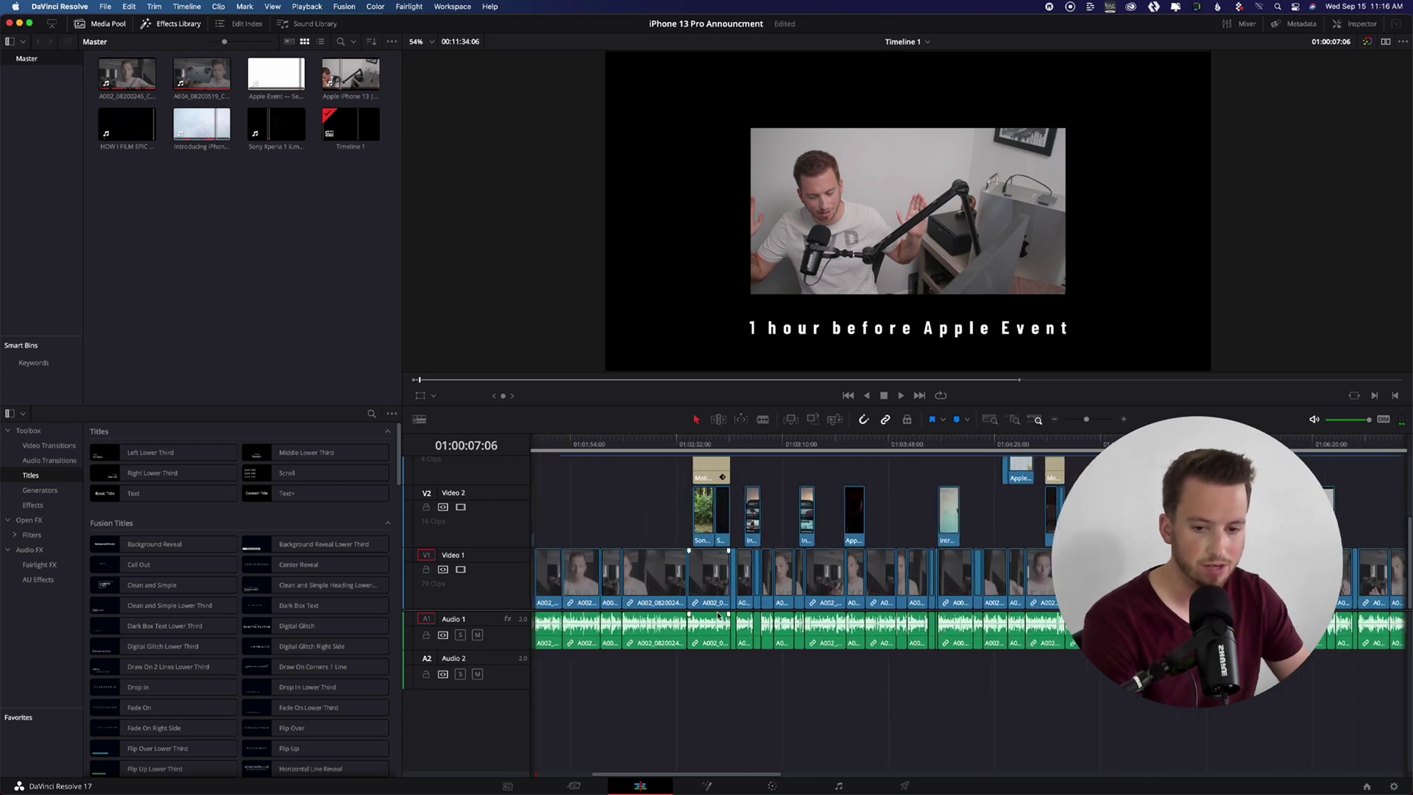
scroll(703, 552, "up", 3)
left_click(698, 452)
key("space")
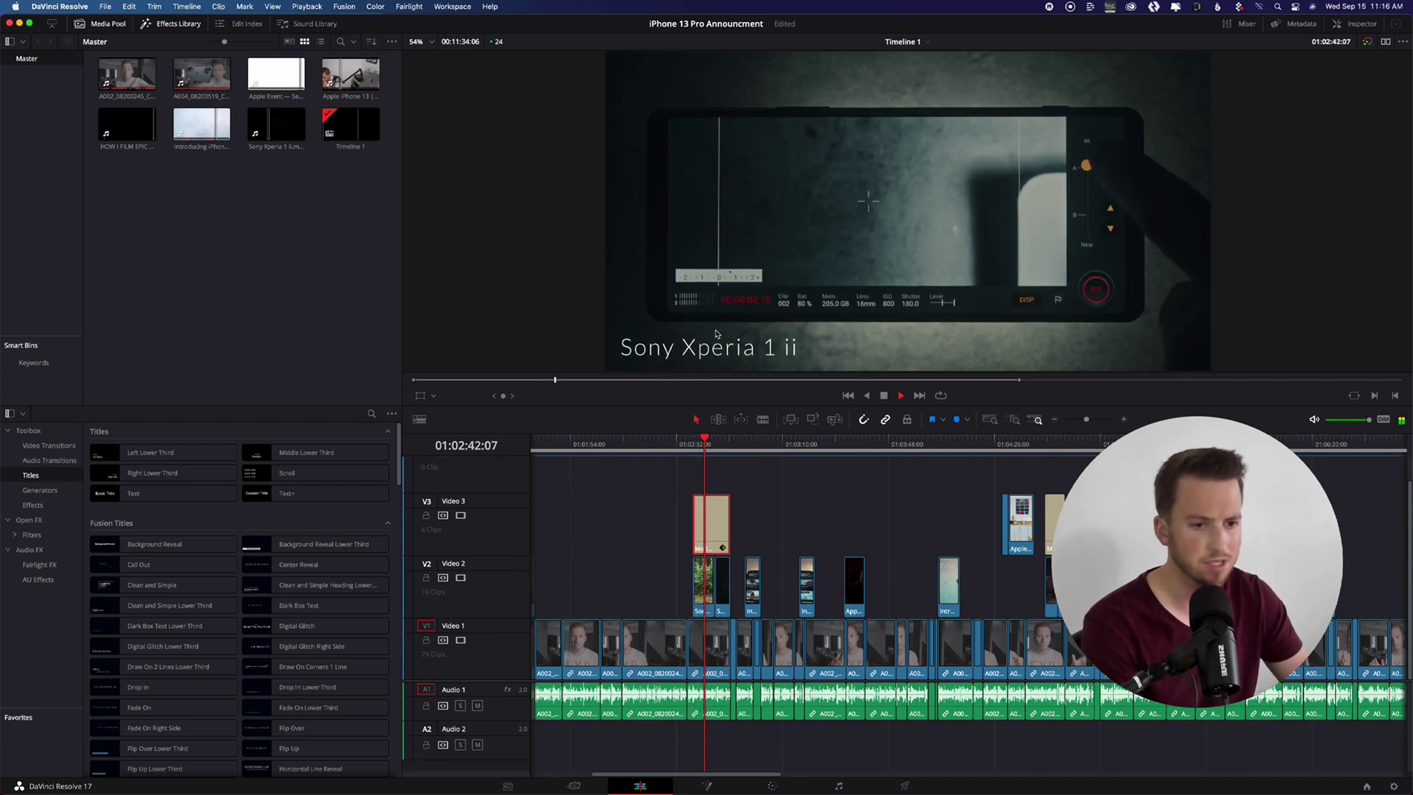
Stop playback near the food shot and park the playhead at 01:07:03:16
scroll(813, 443, "right", 3)
left_click(813, 442)
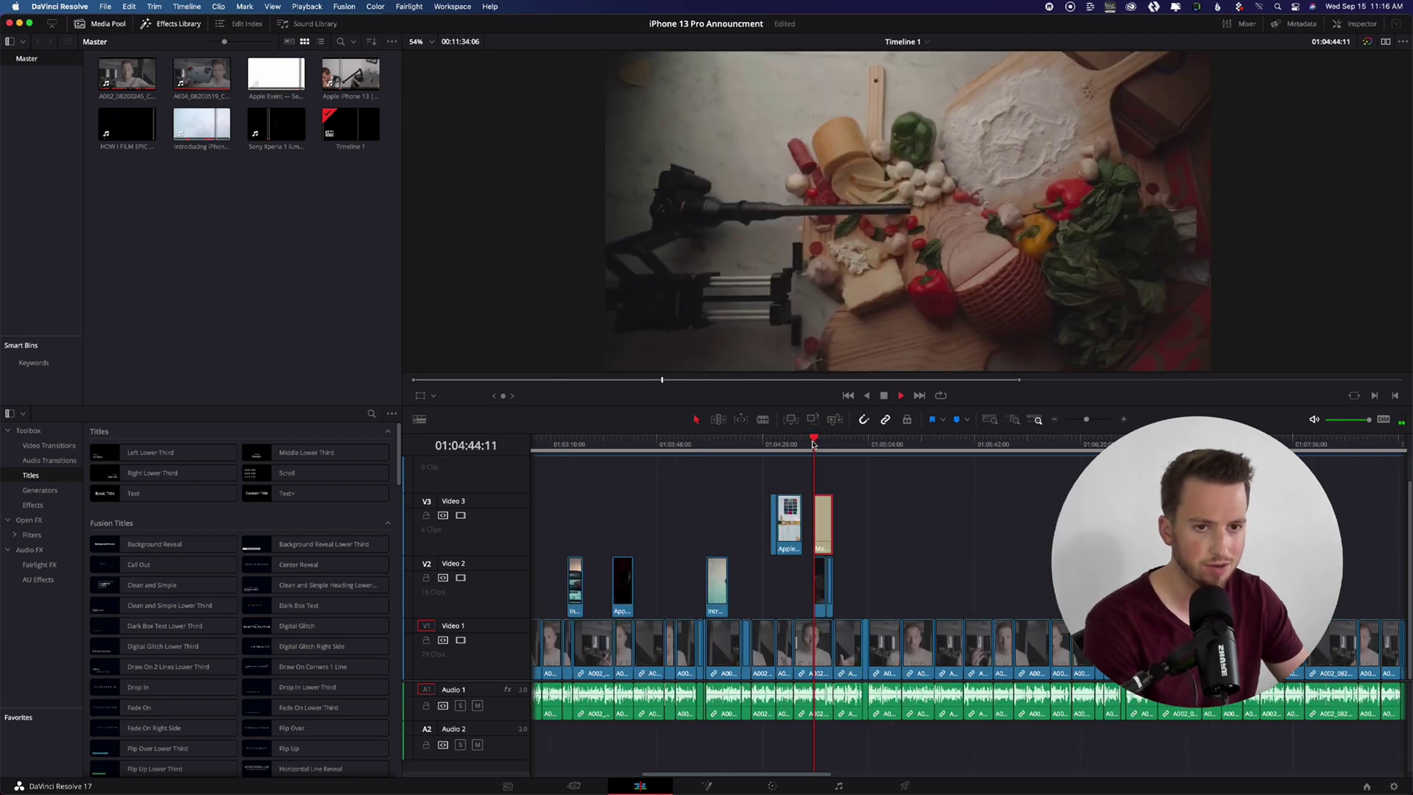
key("space")
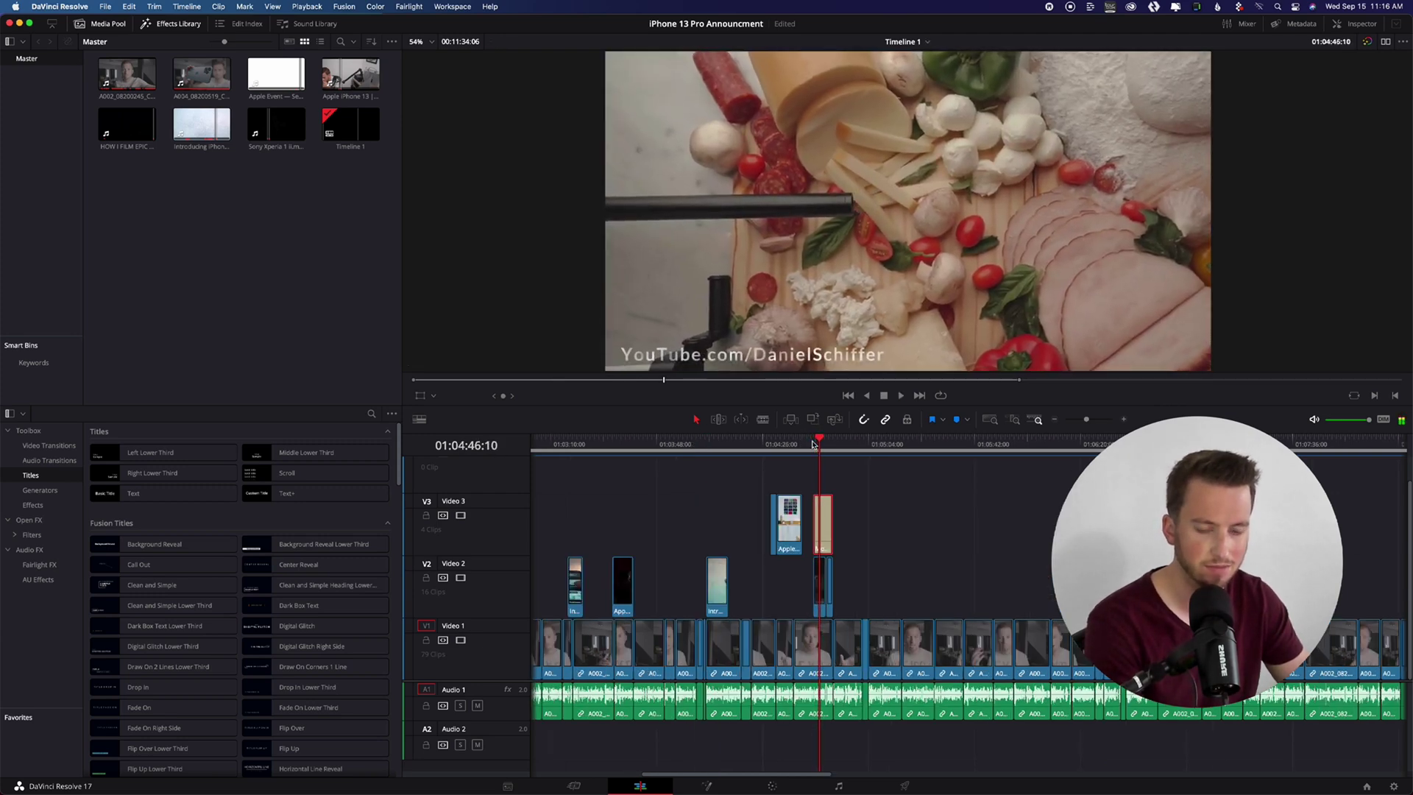
scroll(865, 484, "right", 4)
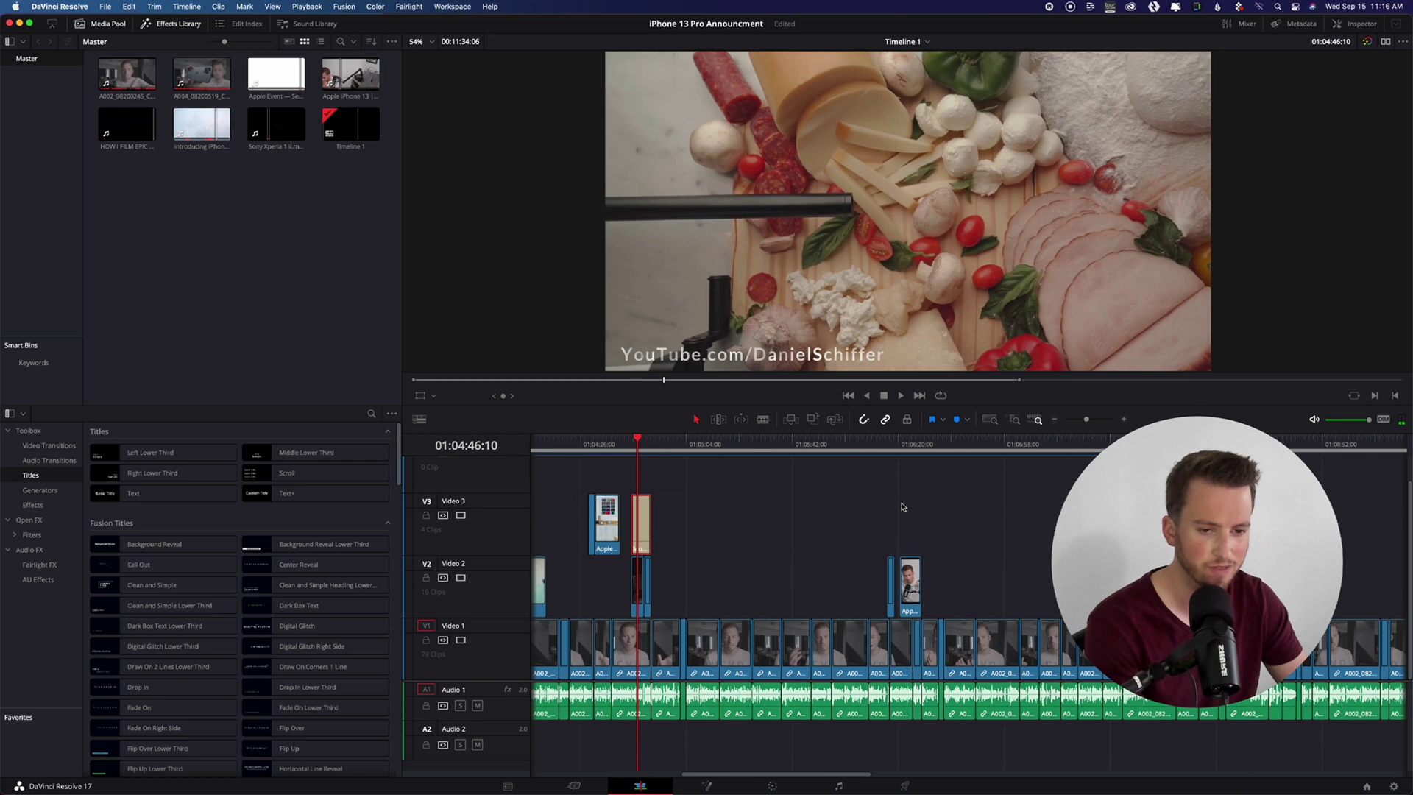
scroll(900, 506, "right", 5)
left_click(784, 442)
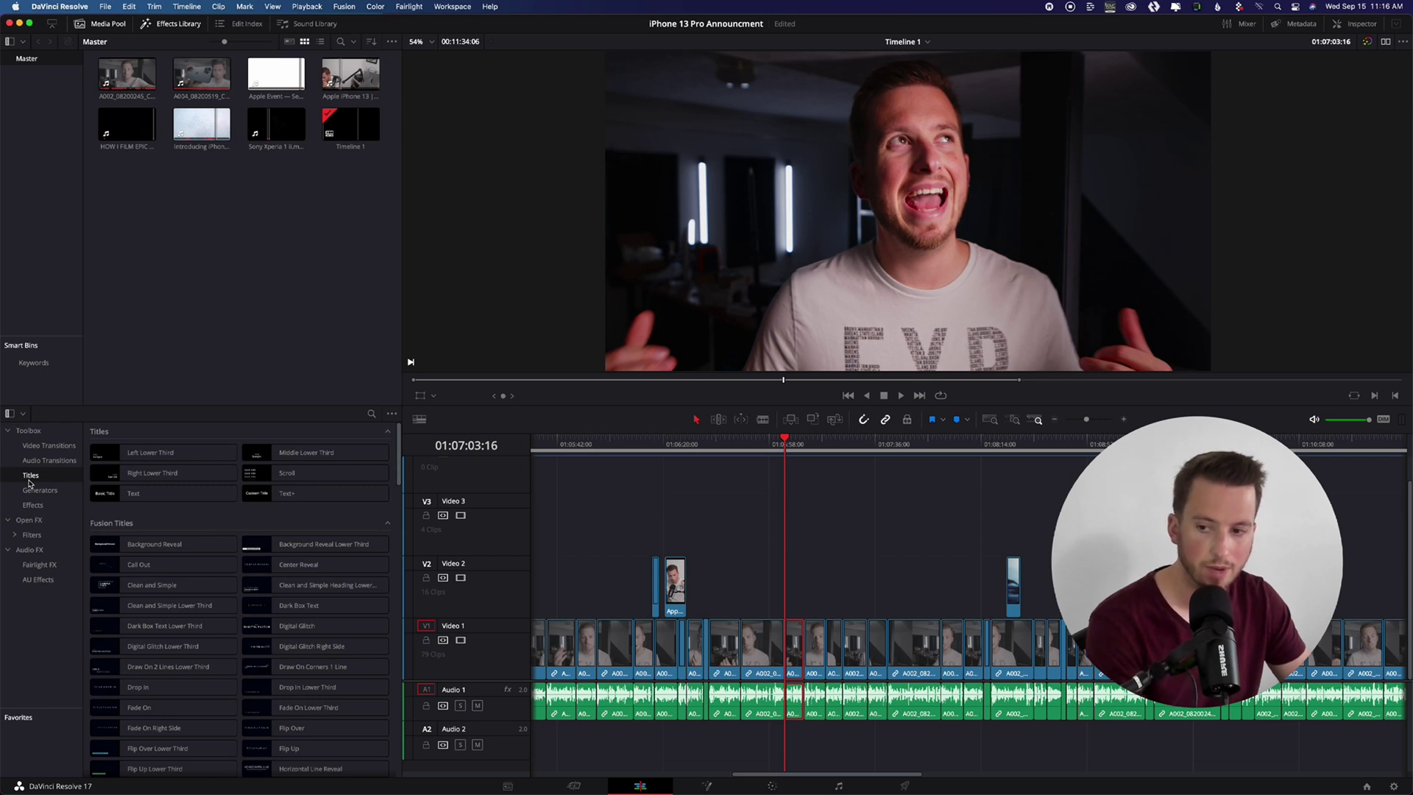
Scroll the Titles presets and collapse and re-expand Fusion Titles to show the mHelloDV and mTitle Cinematic templates
scroll(298, 564, "down", 4)
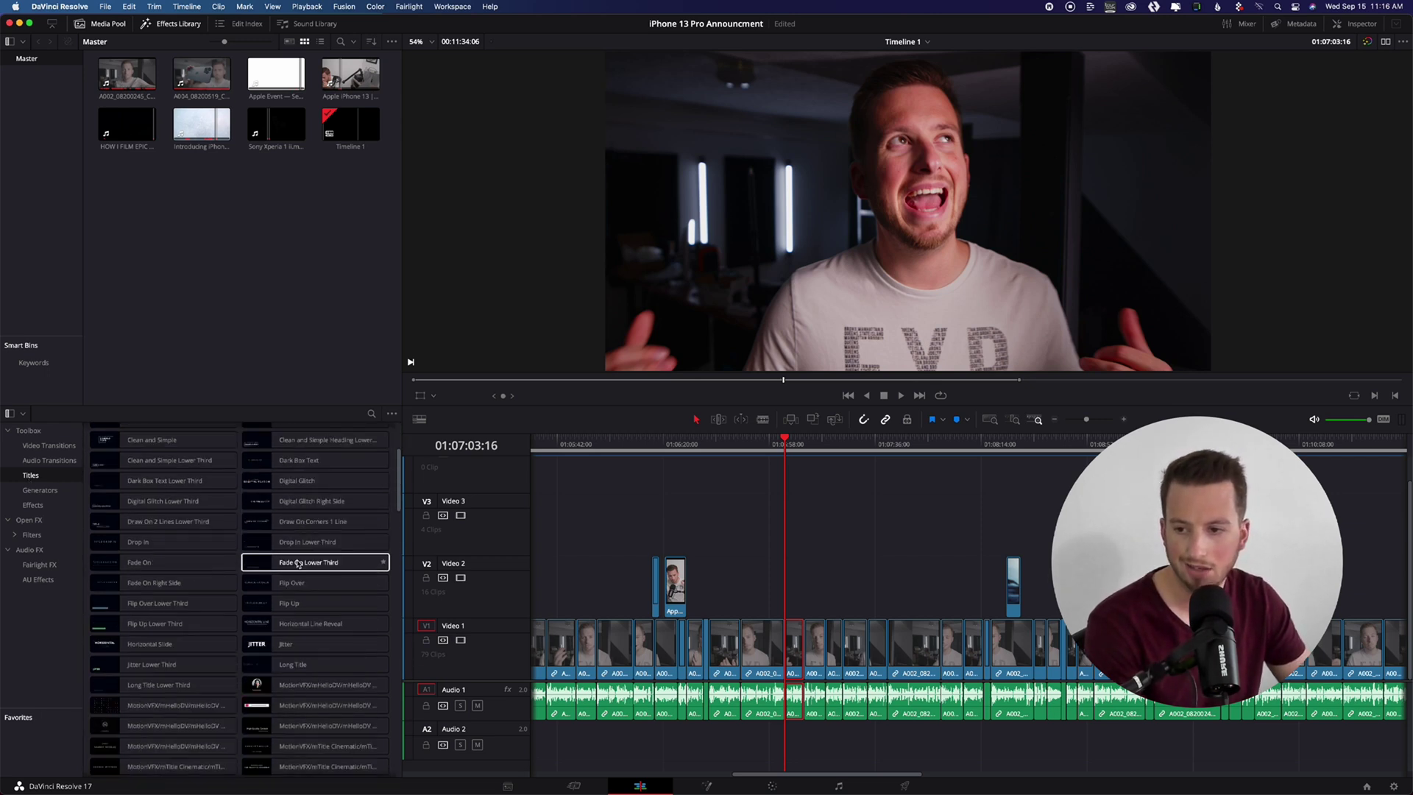
scroll(298, 563, "down", 6)
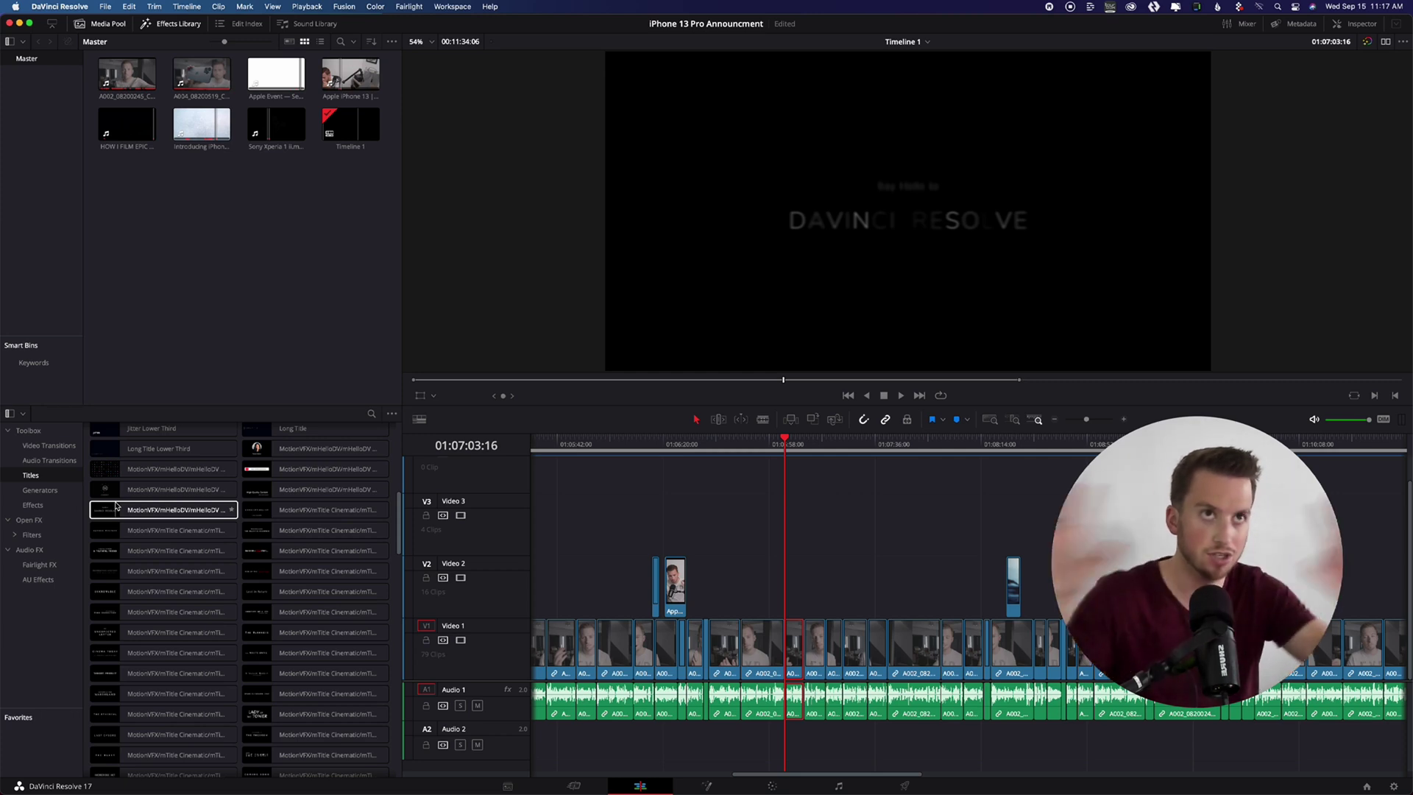
scroll(121, 506, "up", 5)
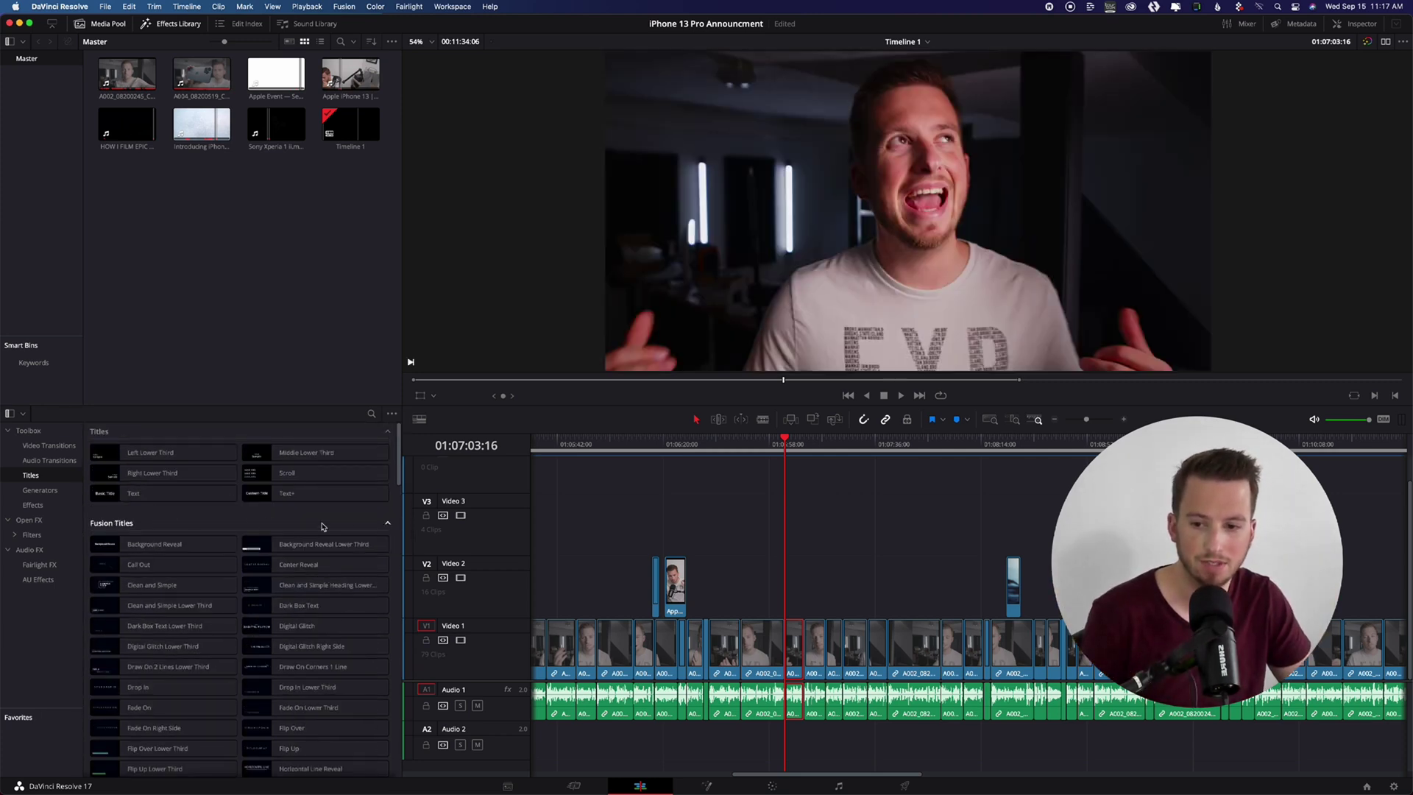
left_click(389, 524)
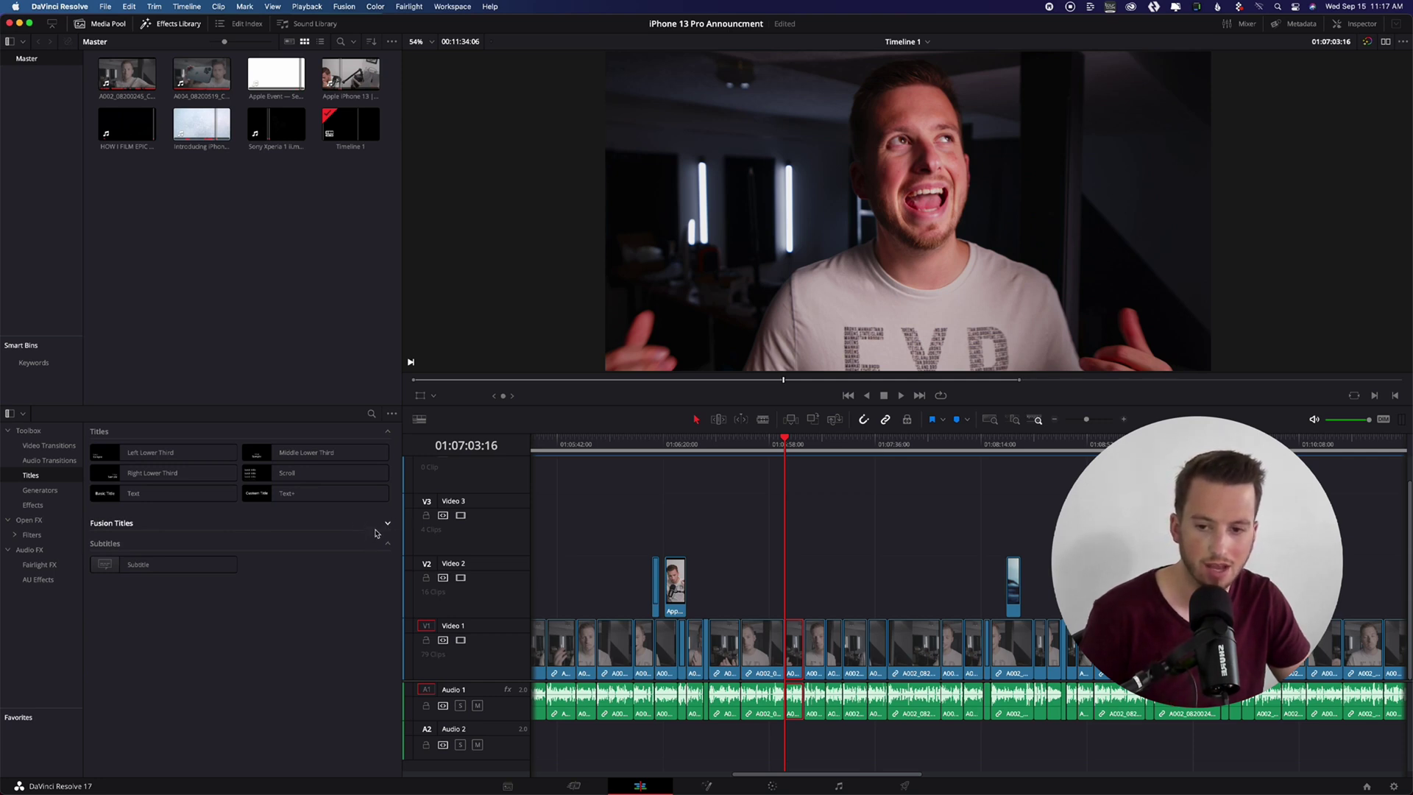
left_click(387, 522)
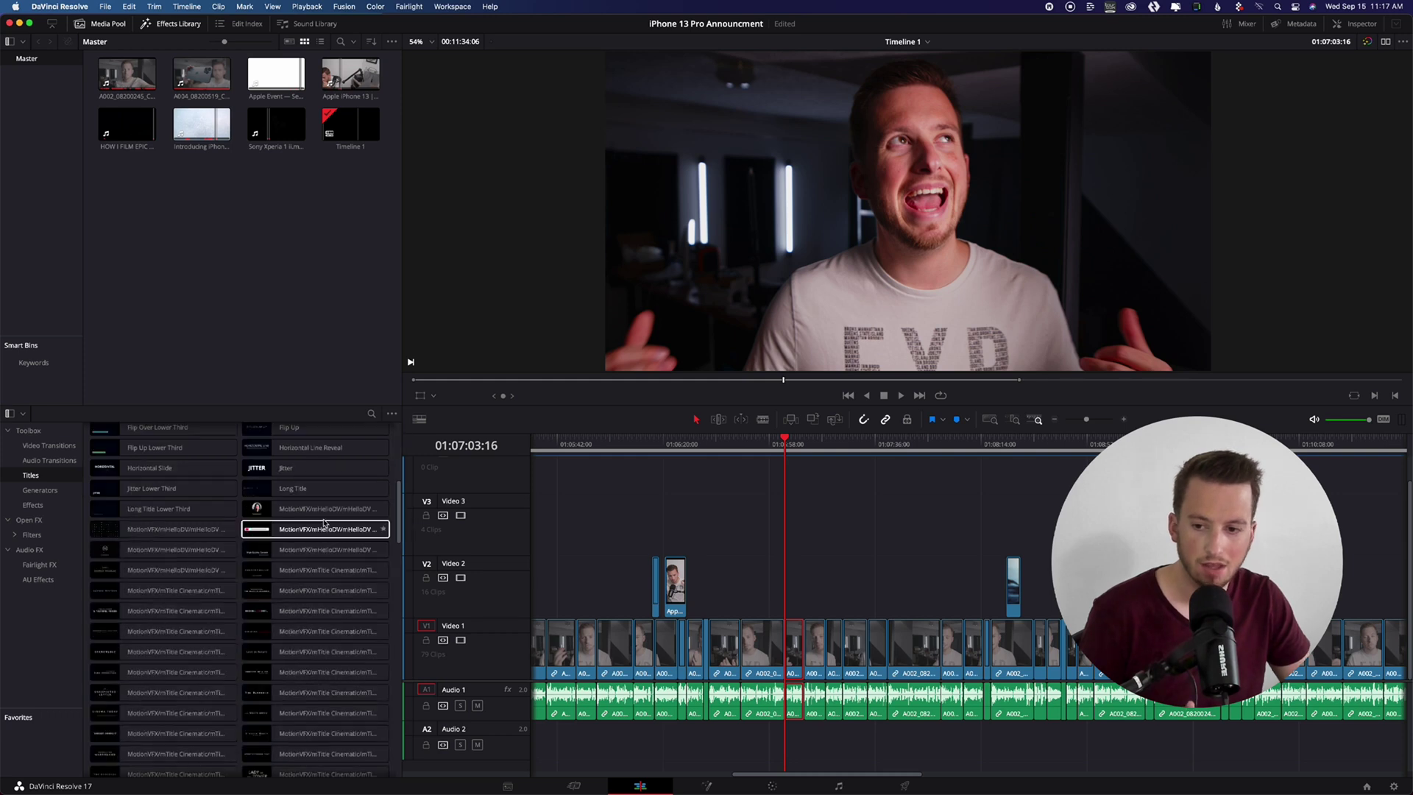
scroll(319, 543, "down", 5)
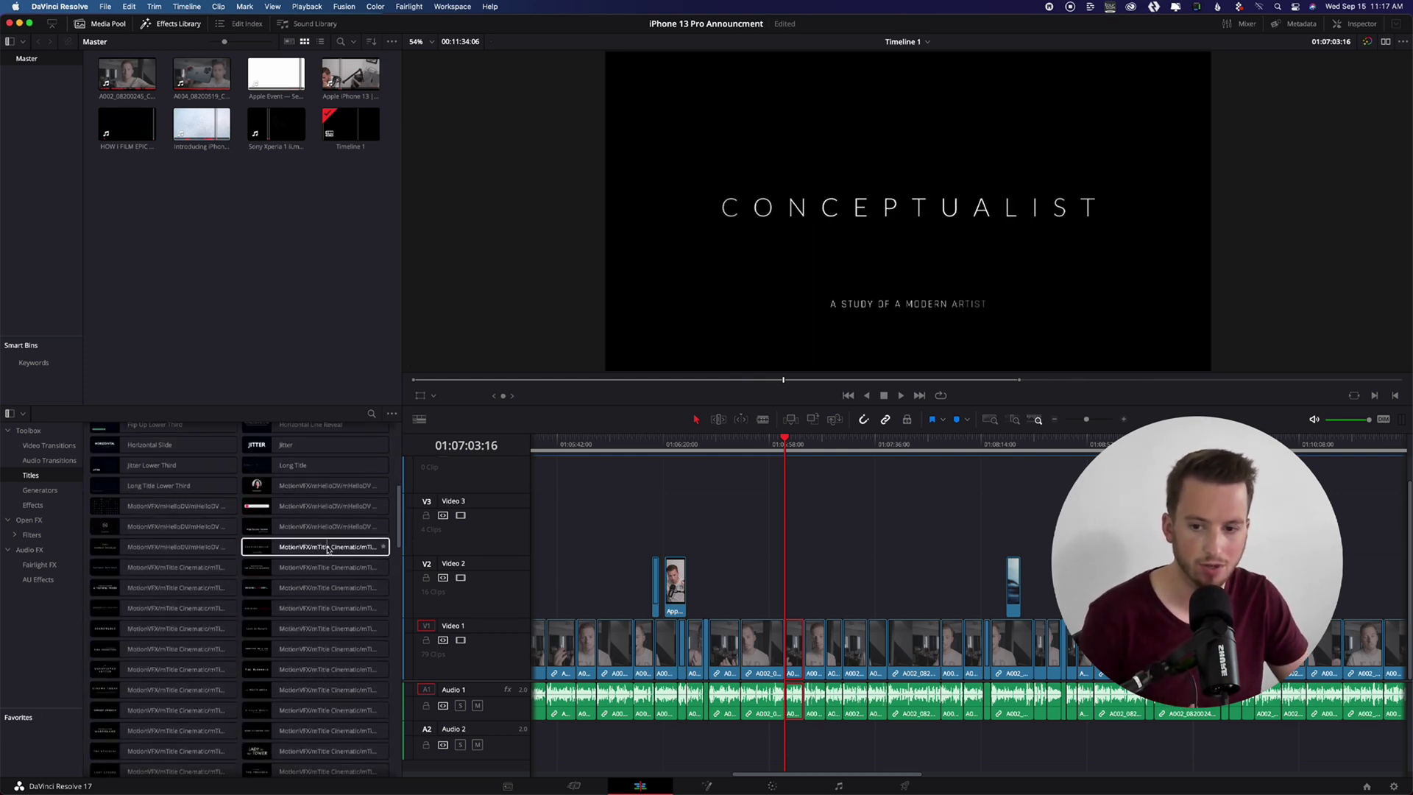
Add the MotionVFX title preset to Favorites, enlarge the Favorites area, and browse further titles
left_click(383, 547)
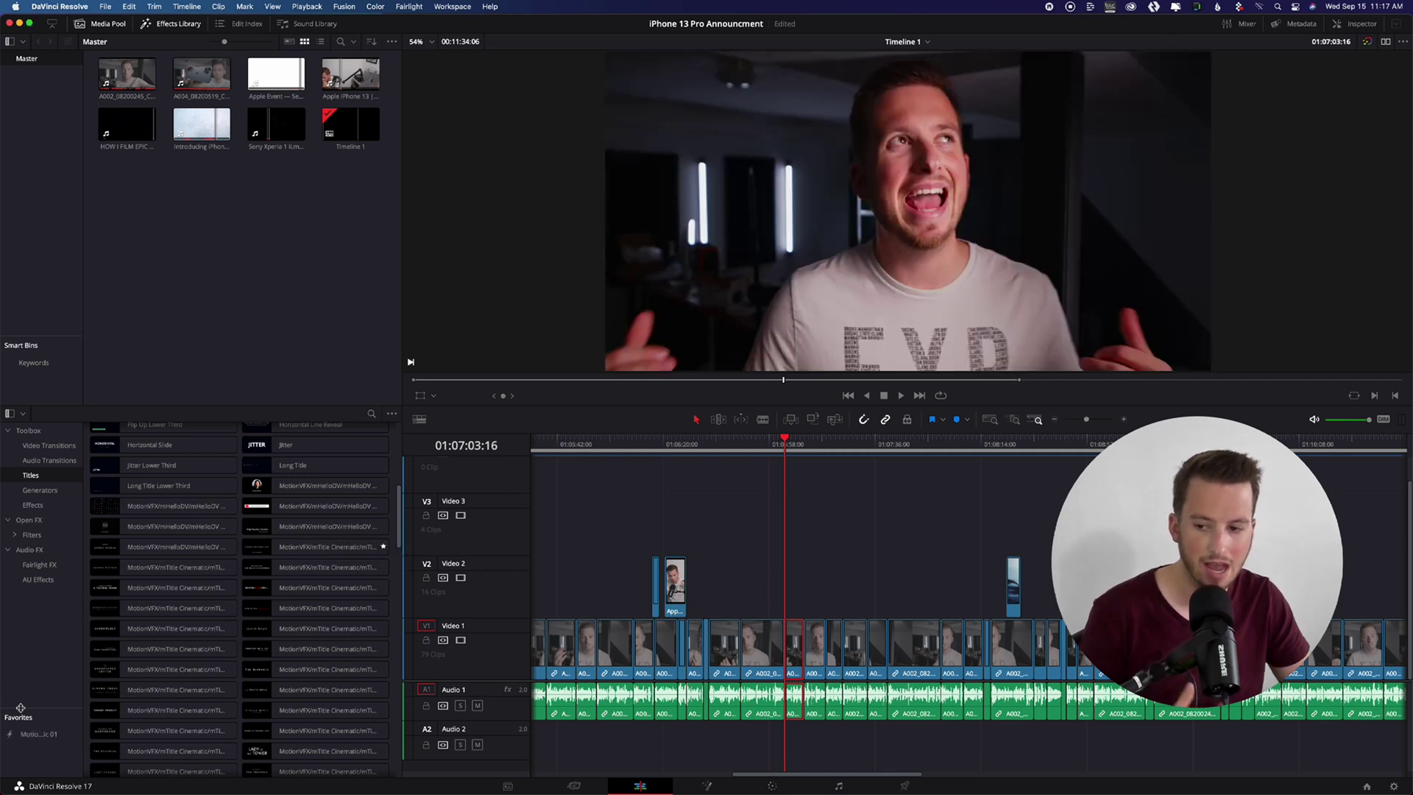
left_click_drag(58, 707, 76, 605)
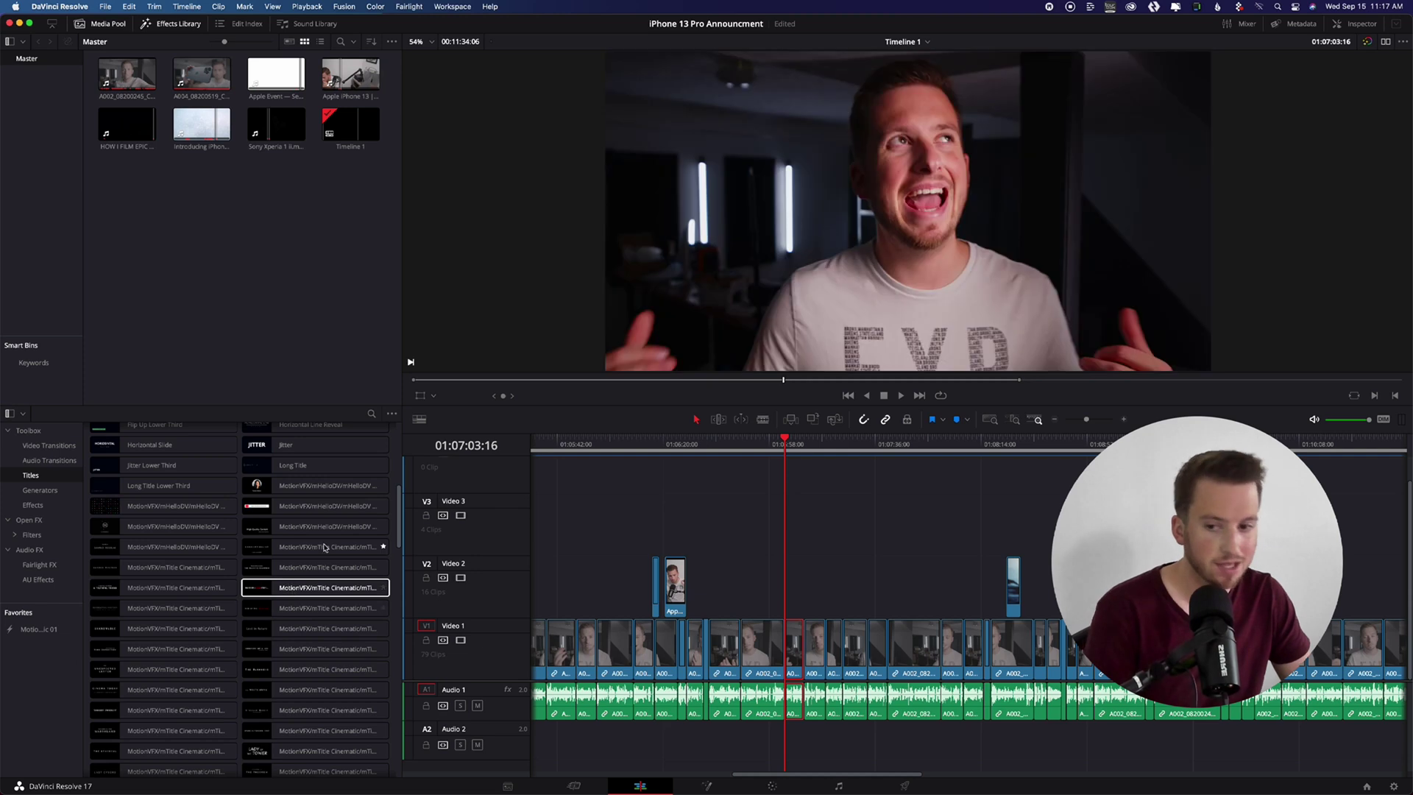
scroll(302, 548, "down", 1)
scroll(237, 533, "down", 2)
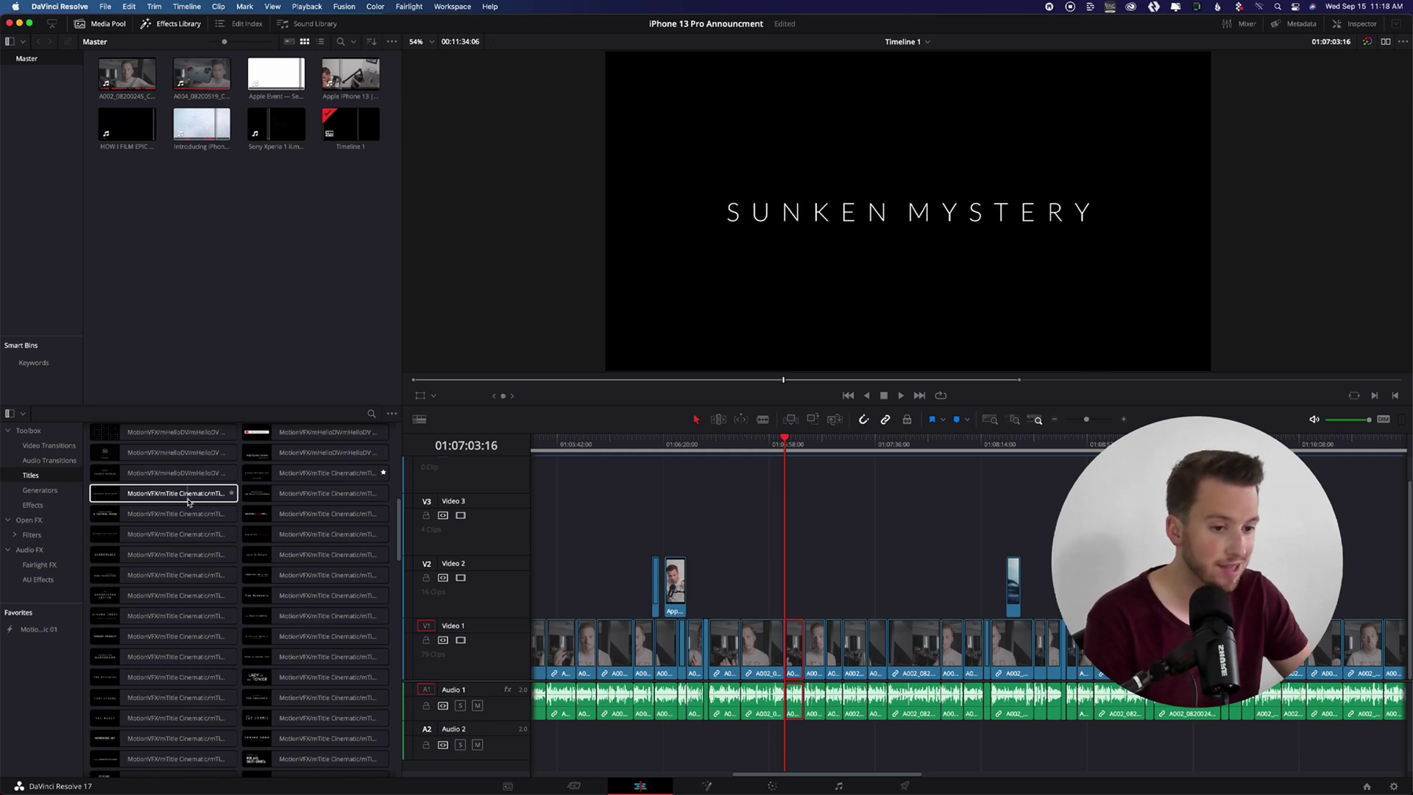
Scroll on through the mTitle Cinematic presets and jump the playhead back to 01:06:47:20
scroll(189, 502, "down", 2)
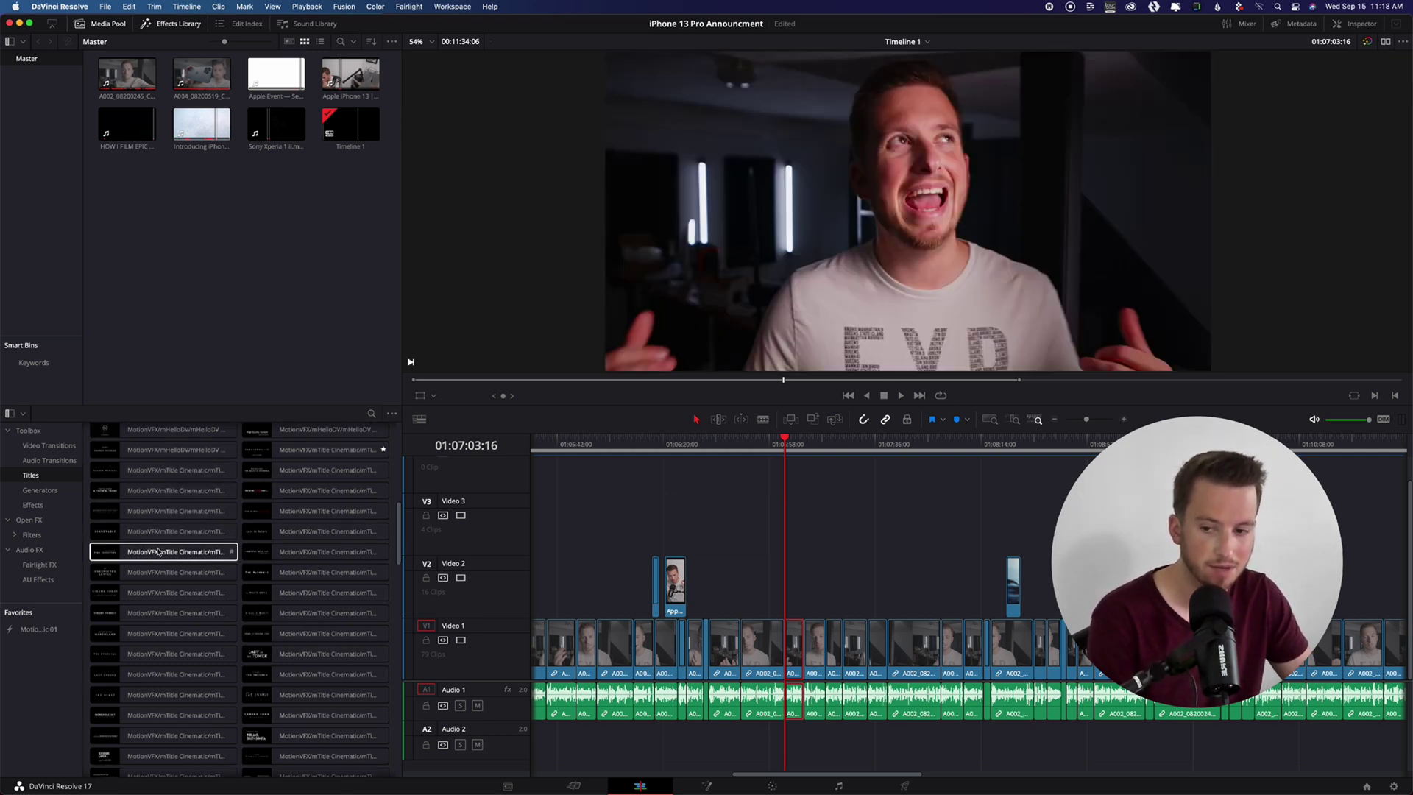
scroll(166, 556, "down", 5)
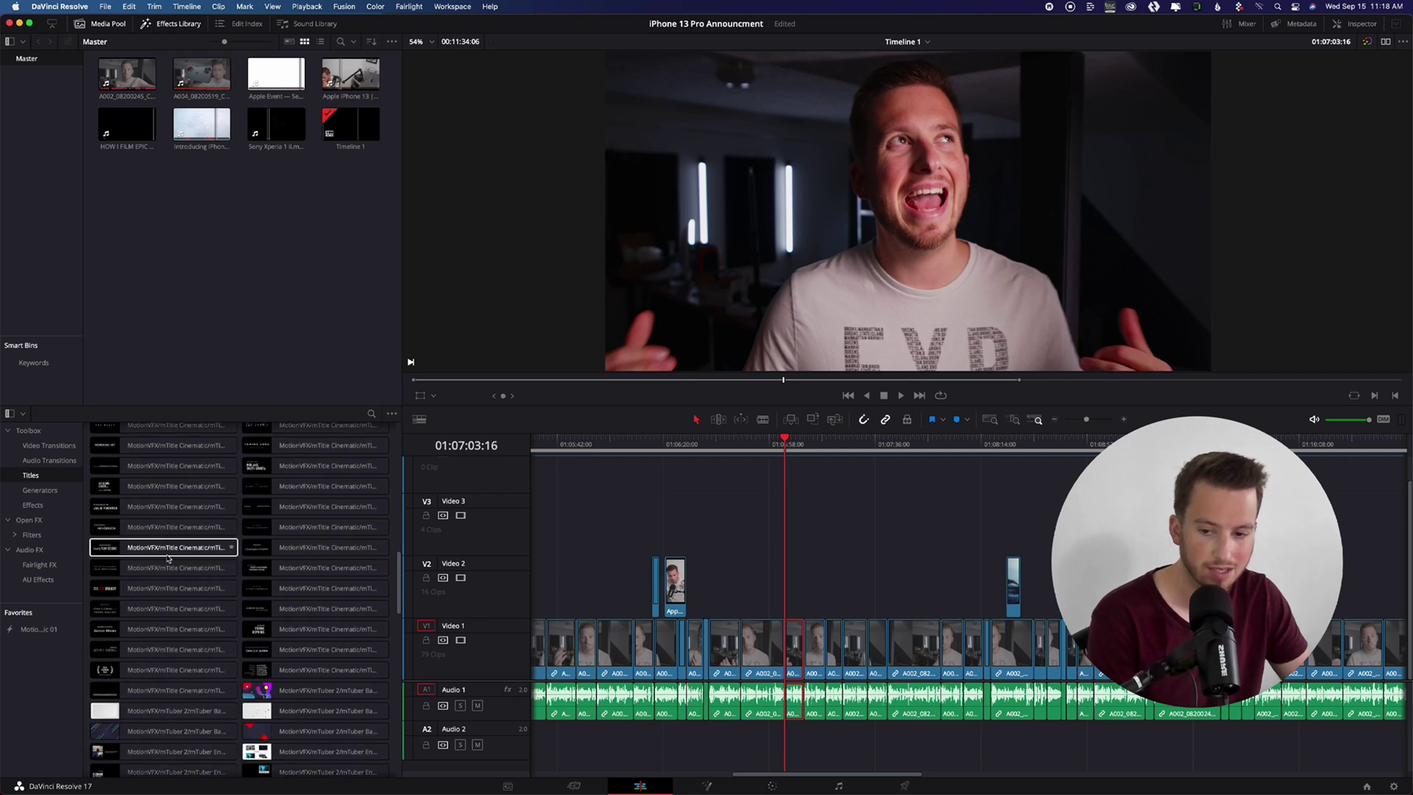
scroll(168, 557, "down", 6)
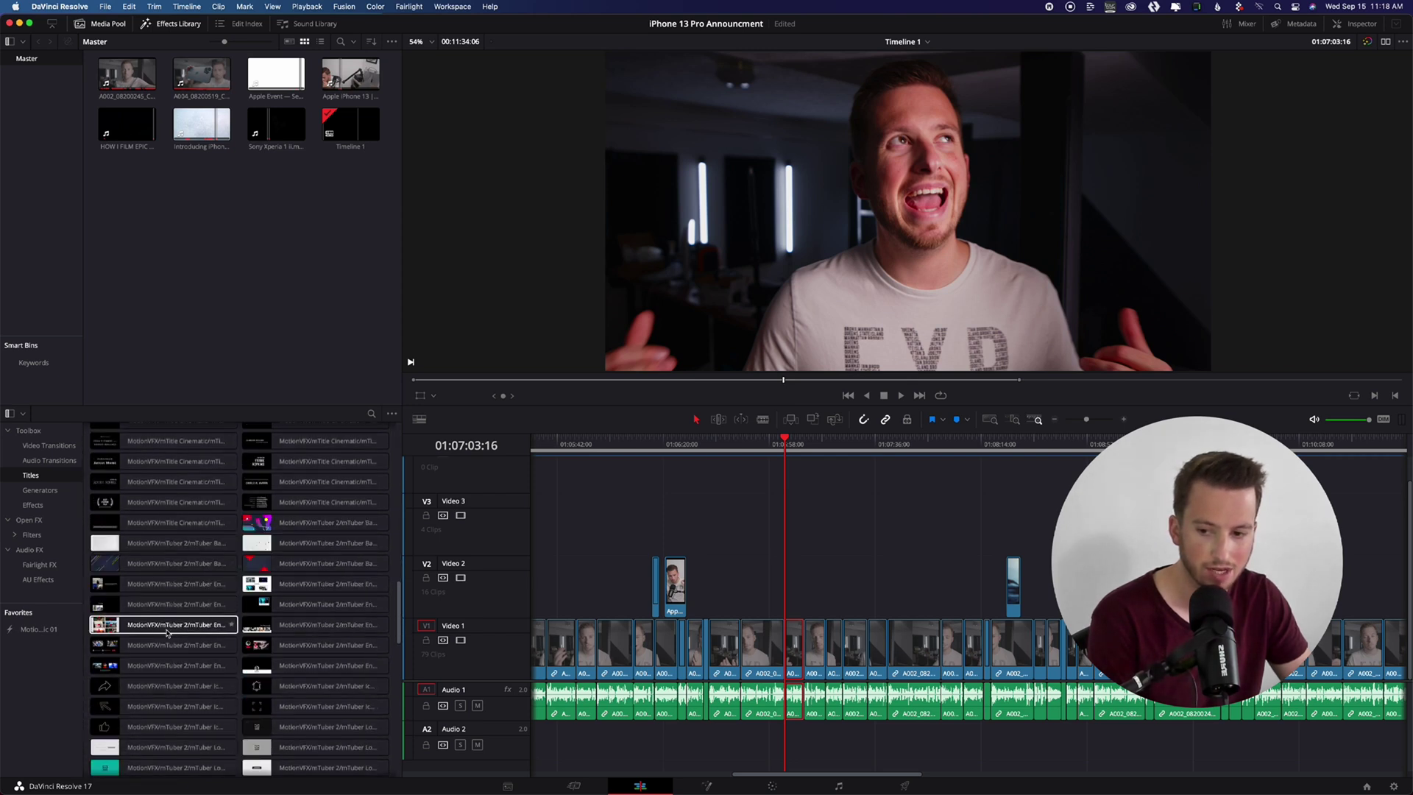
key("Up")
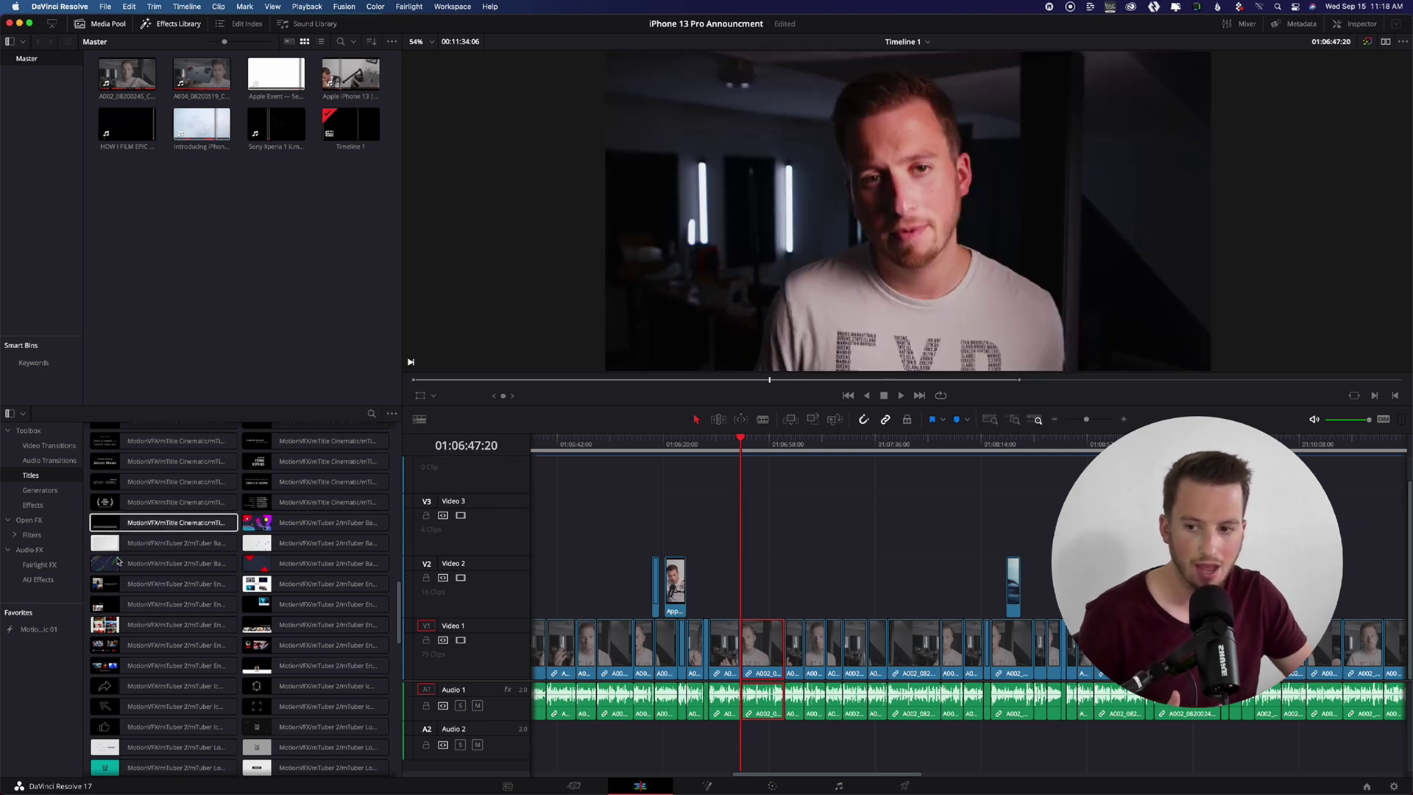
Place the Movie Festival 2020 title on Video 2 at 01:06:47:20 and zoom the timeline in
left_click(104, 504)
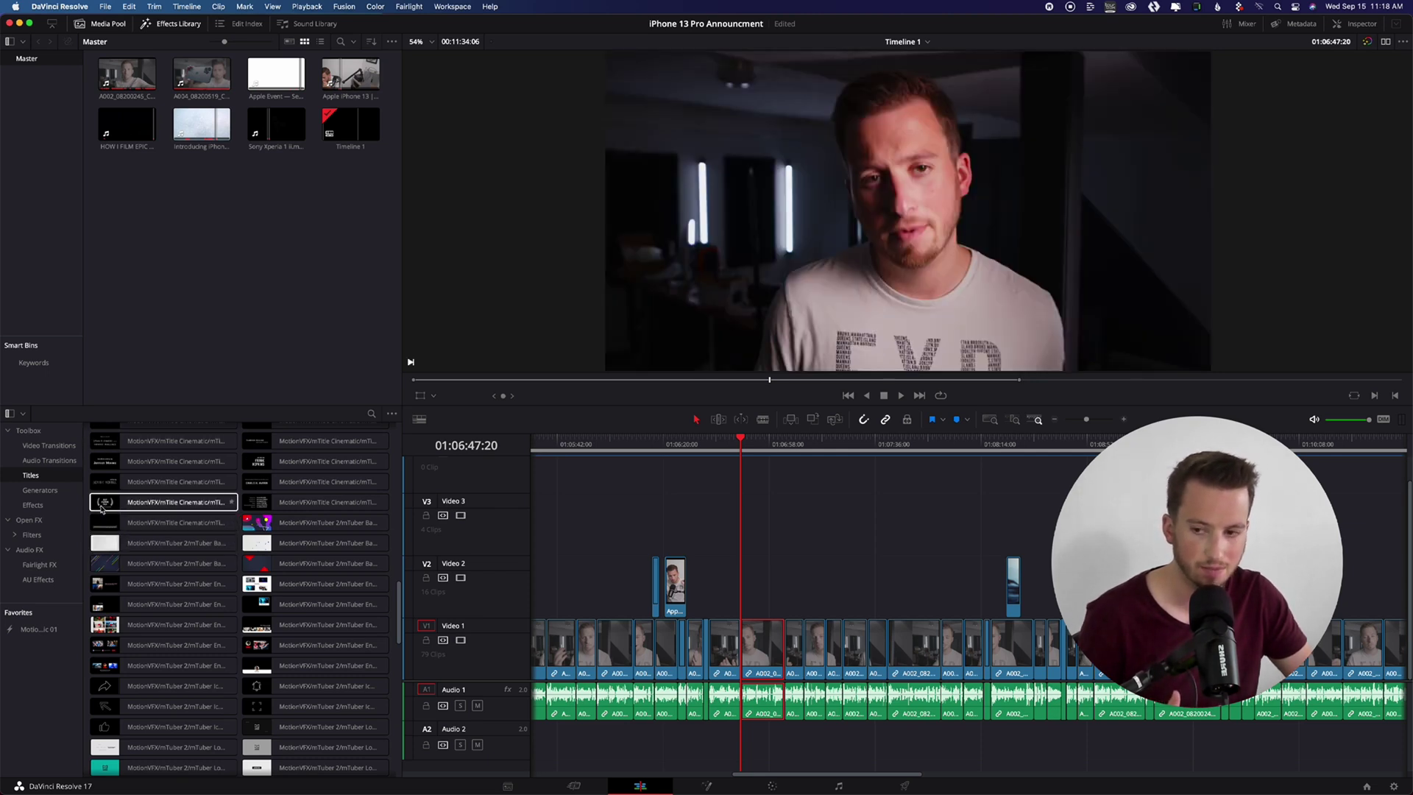
left_click_drag(116, 507, 741, 599)
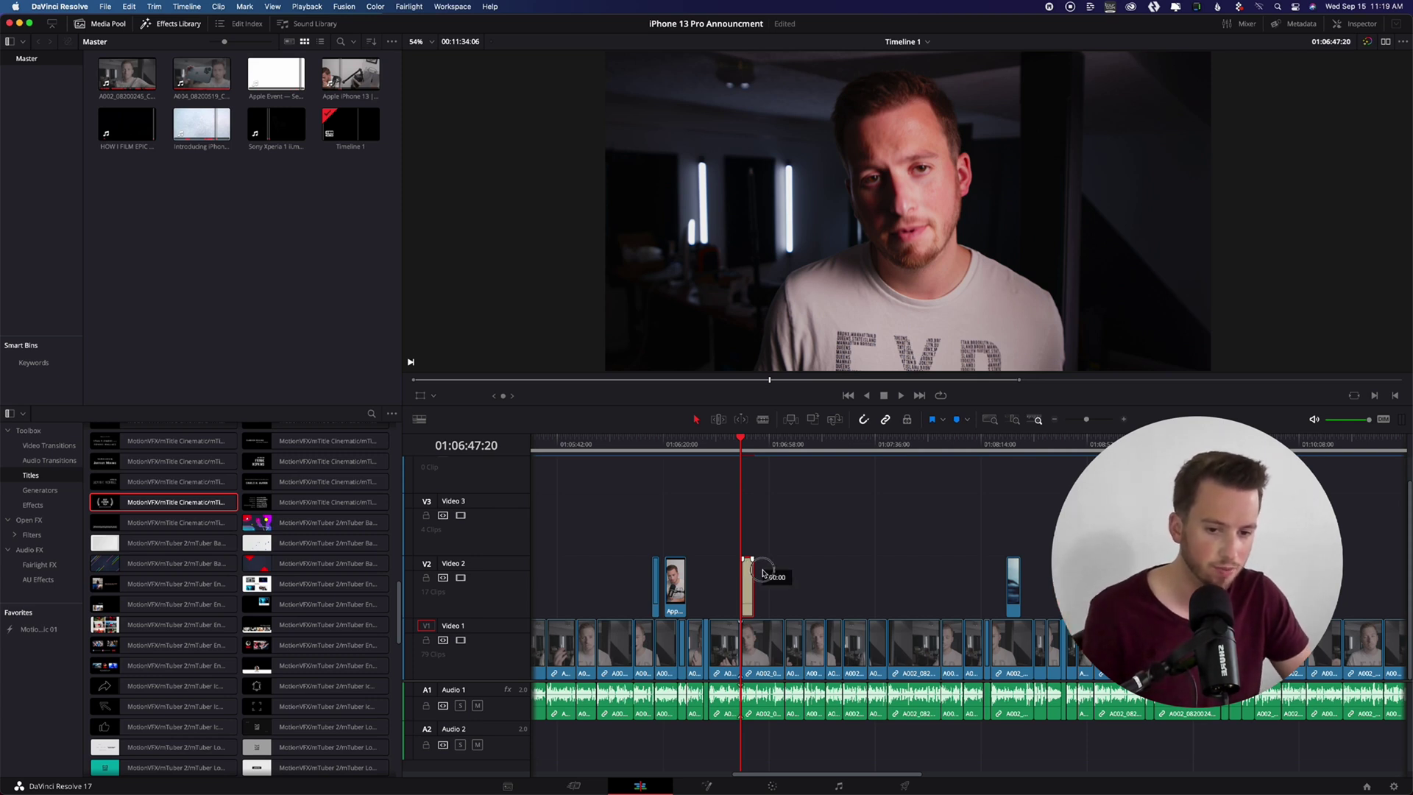
key("super+equal")
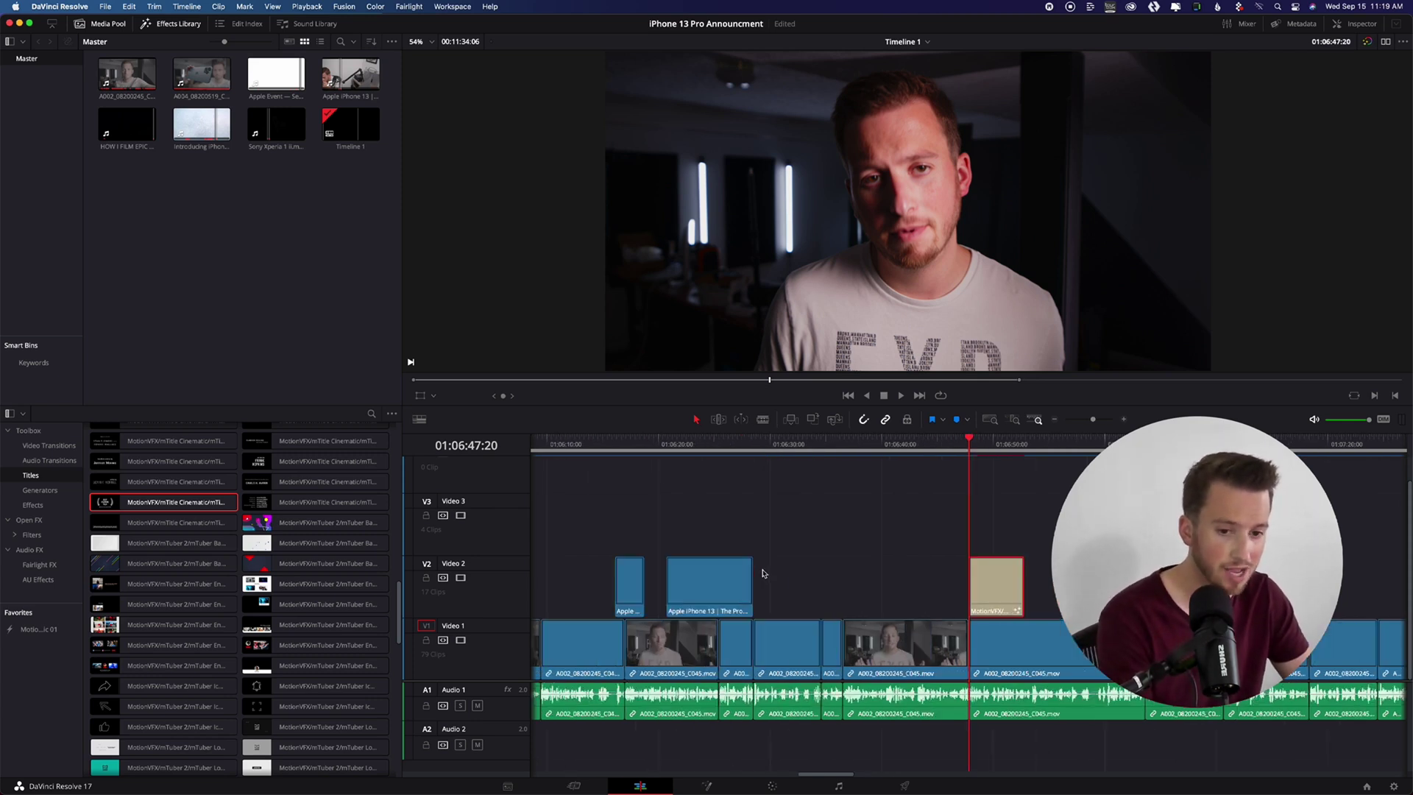
scroll(763, 573, "right", 5)
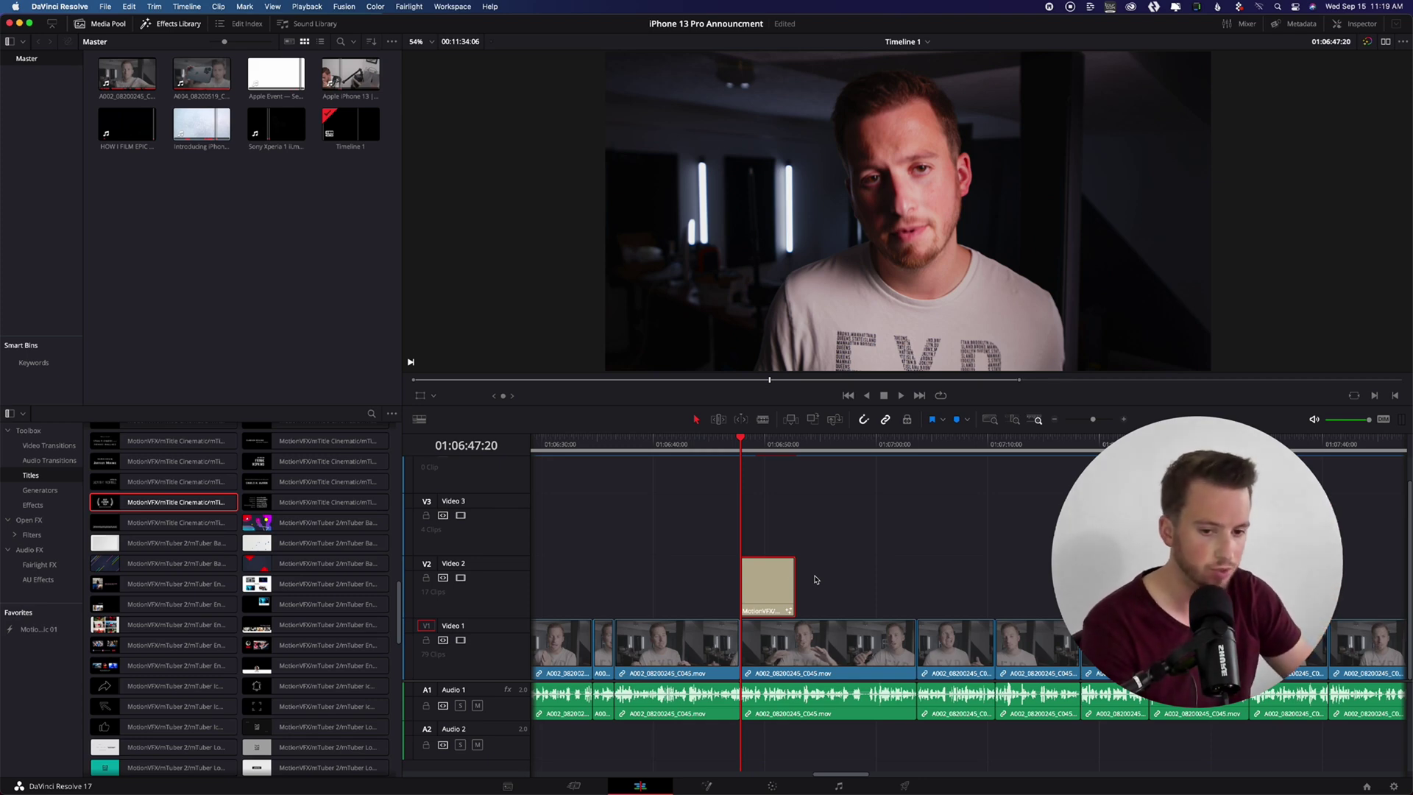
Trim the title's right edge so it runs to about 01:07:03, previewing it at 01:07:01:23
left_click_drag(793, 579, 911, 579)
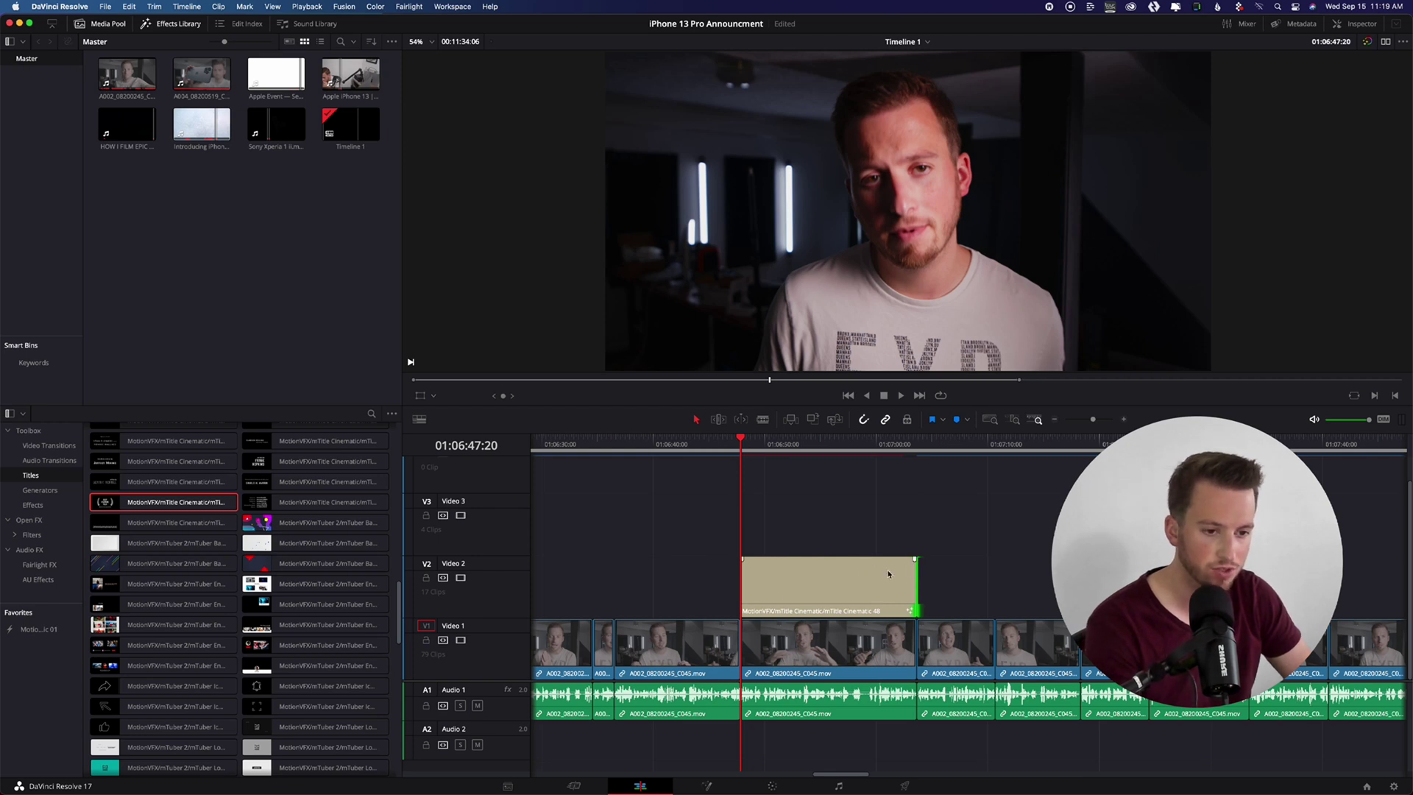
left_click(832, 572)
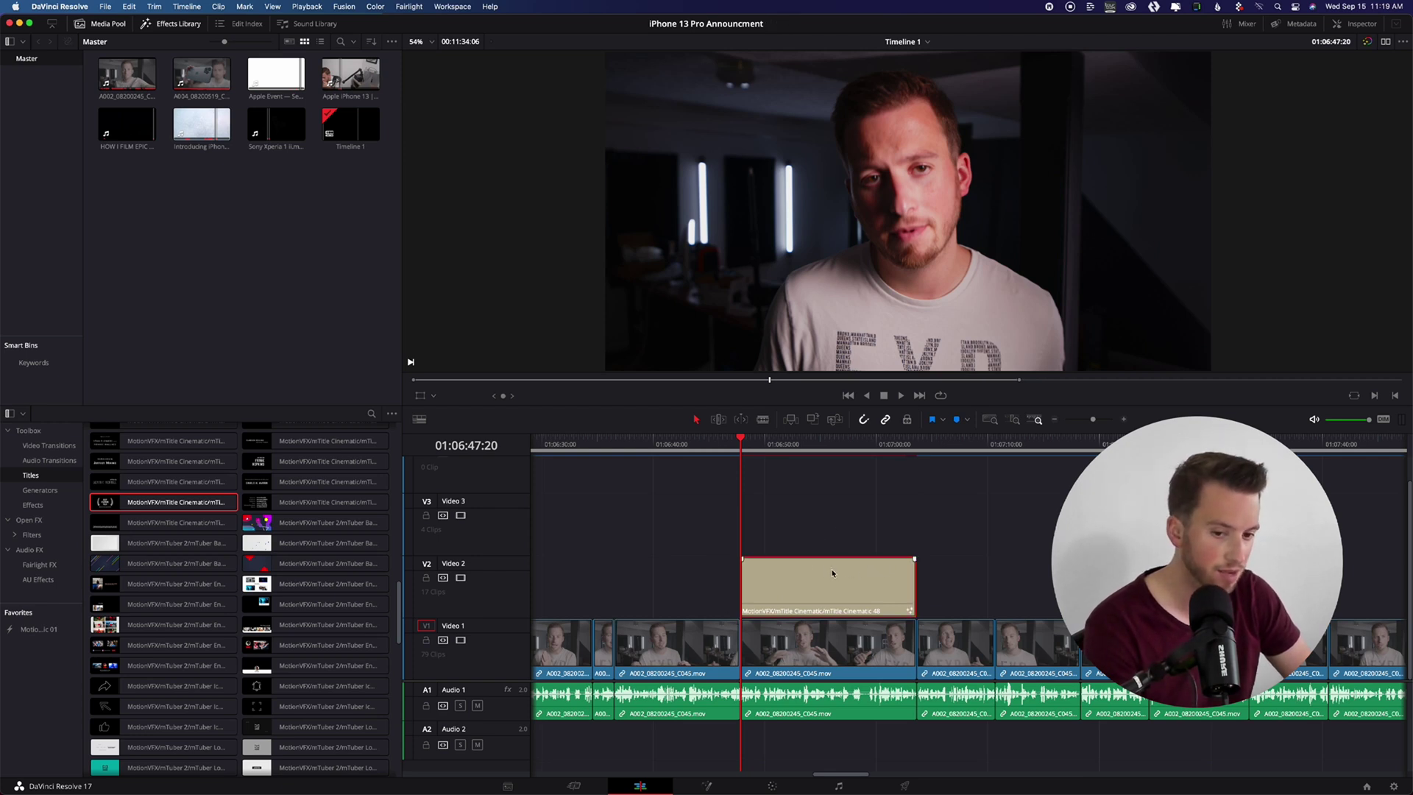
left_click_drag(912, 586, 803, 587)
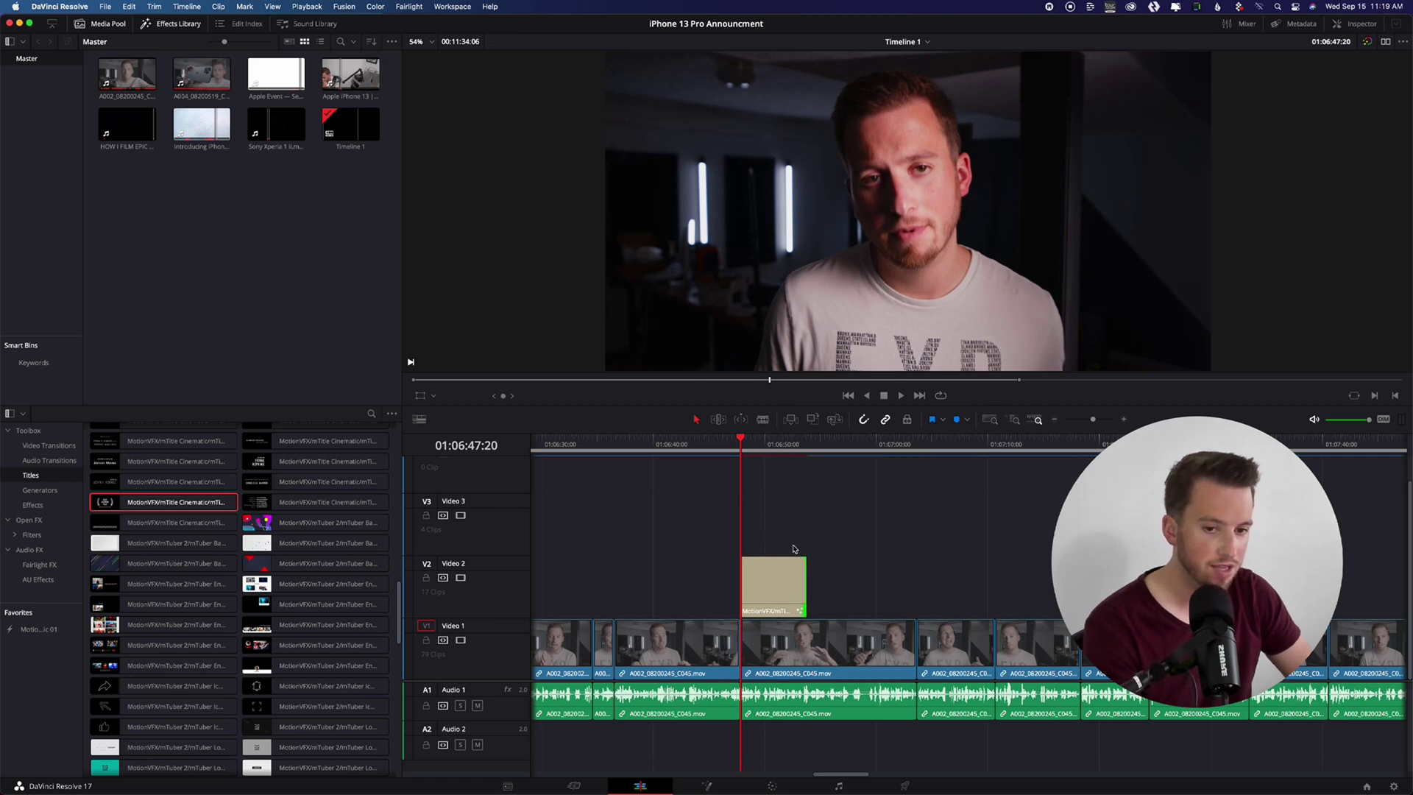
left_click(792, 444)
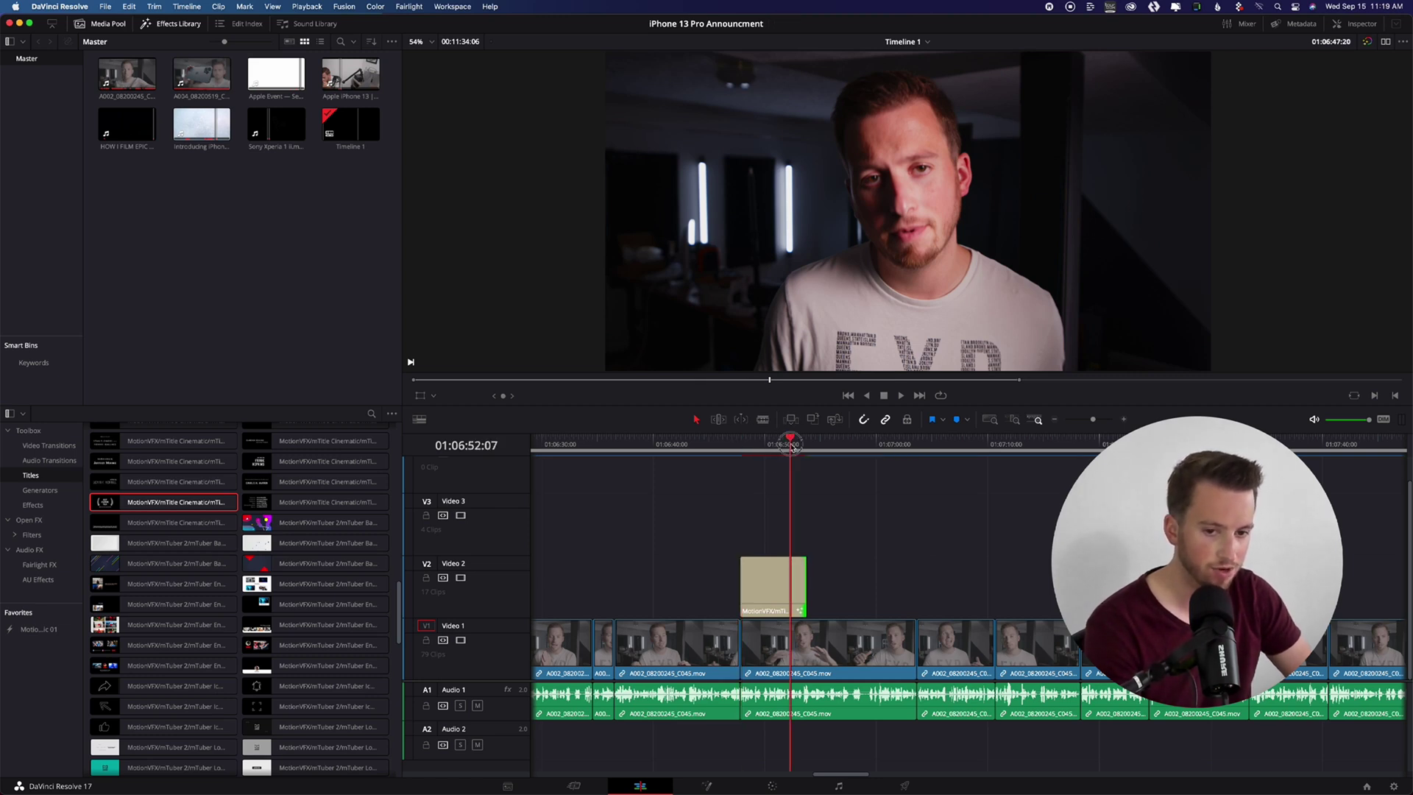
left_click_drag(792, 444, 788, 444)
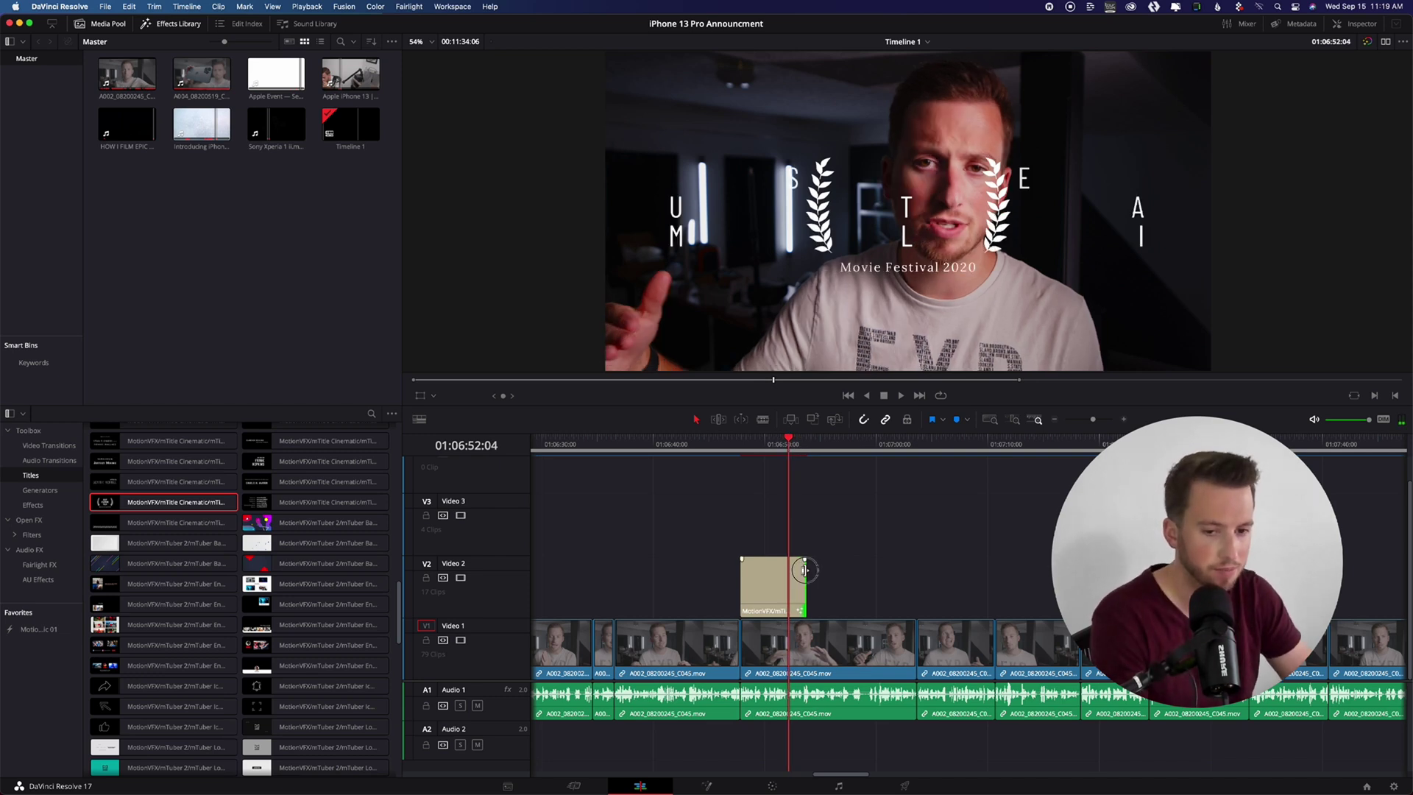
left_click_drag(804, 570, 911, 573)
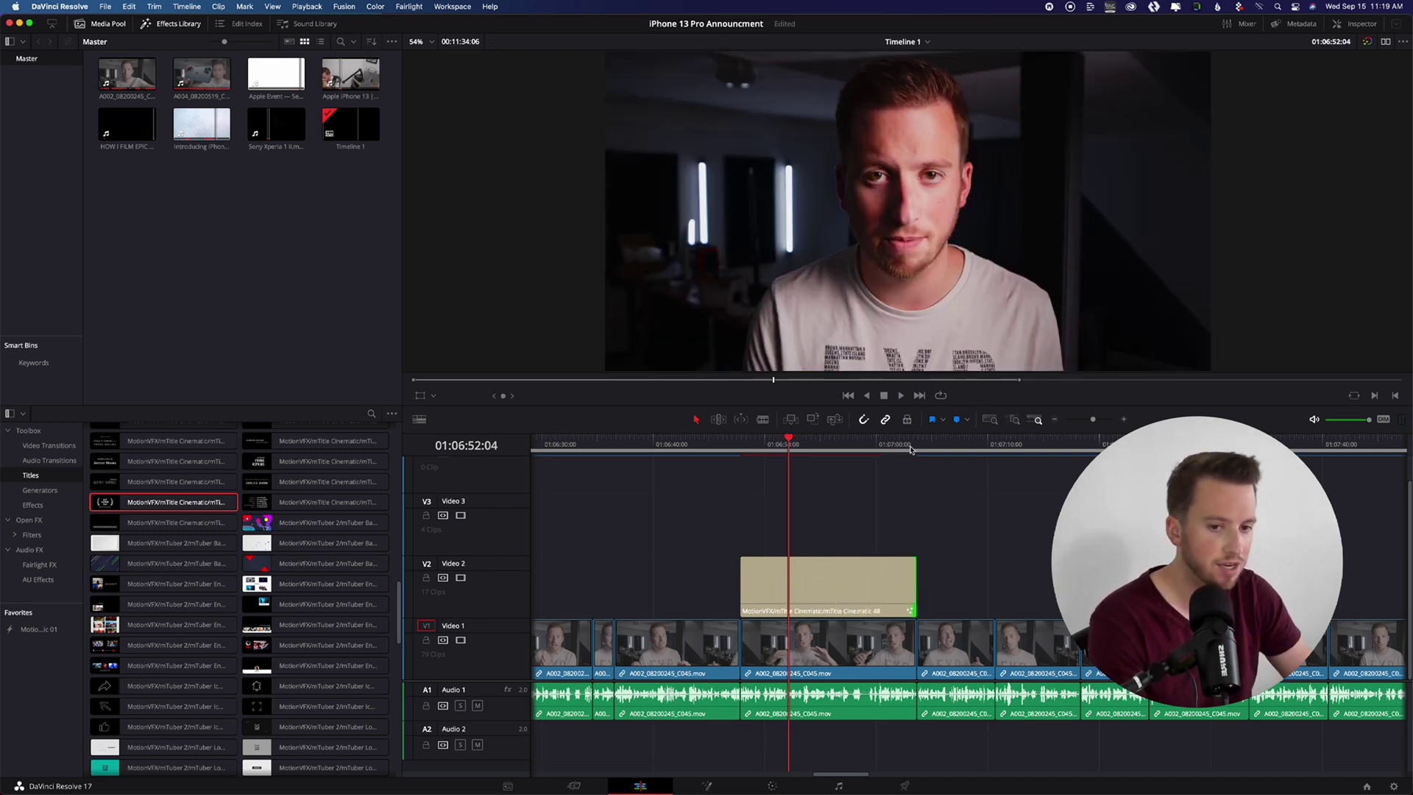
left_click(898, 445)
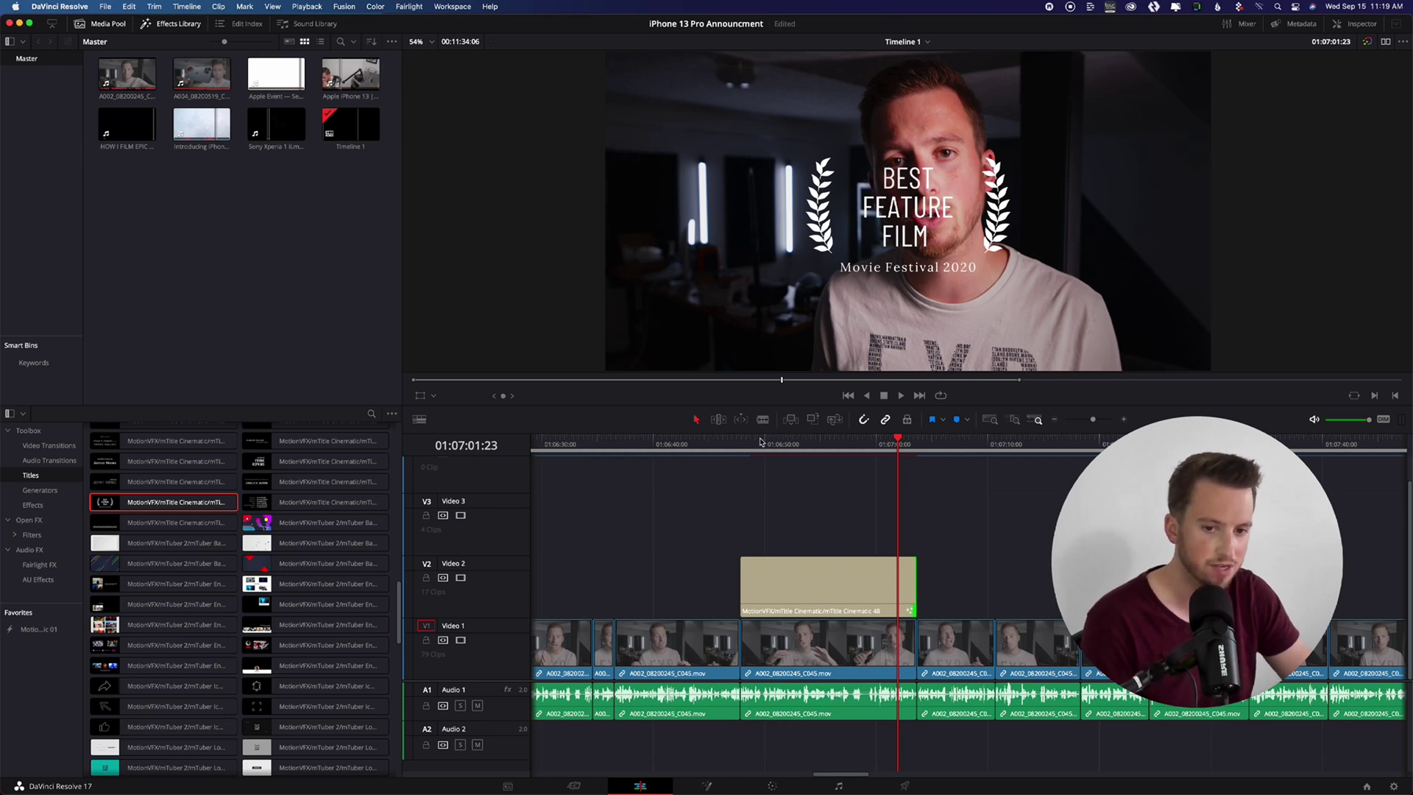
left_click(727, 443)
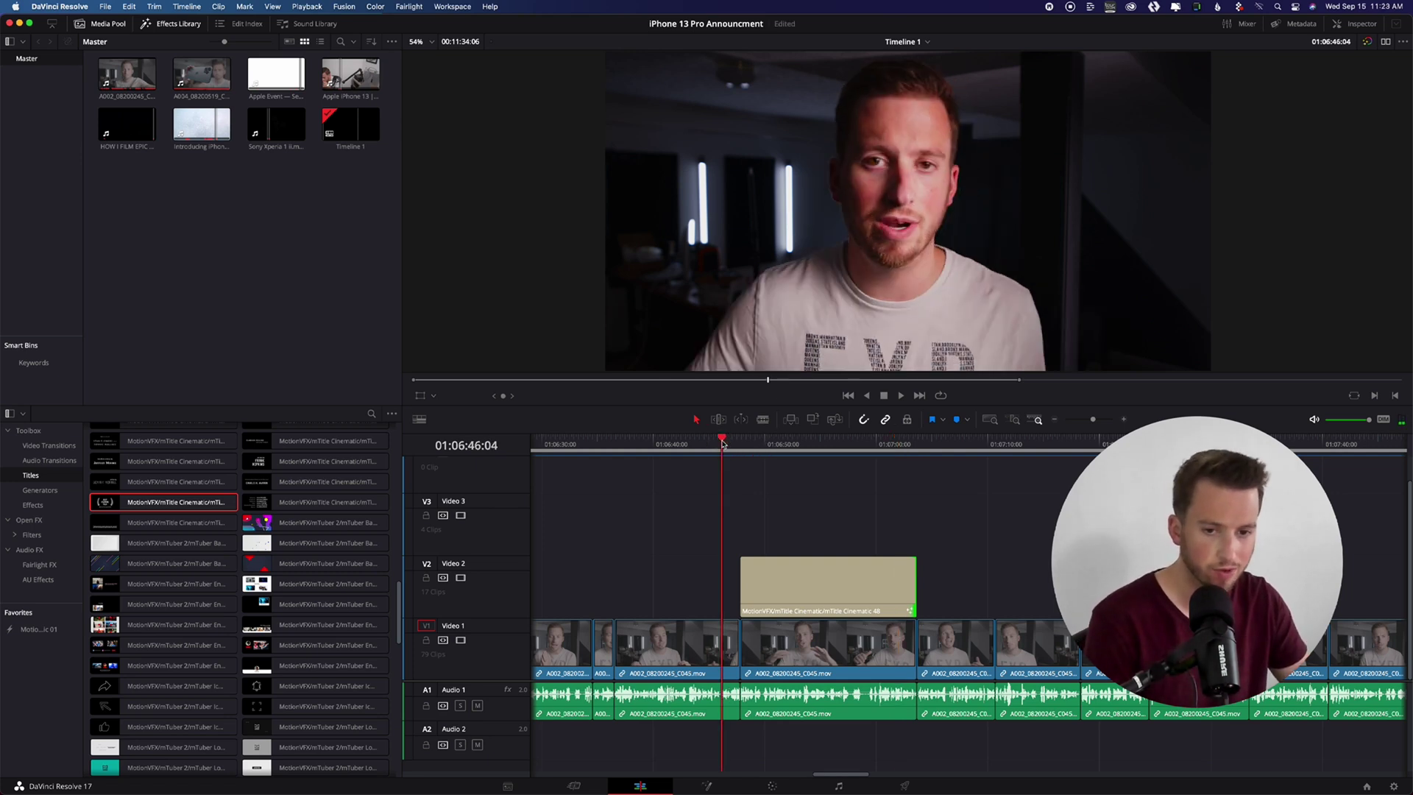
key("space")
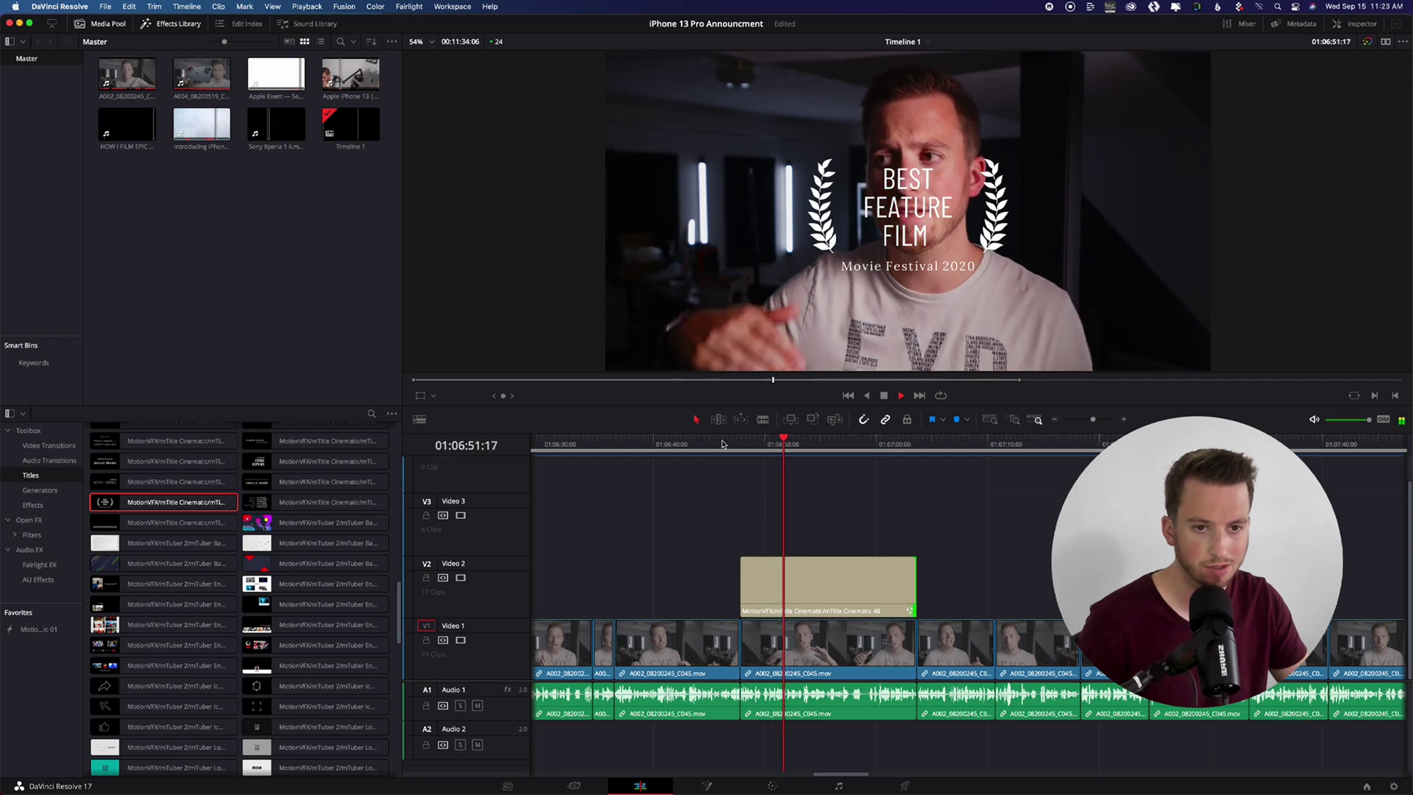
left_click(880, 444)
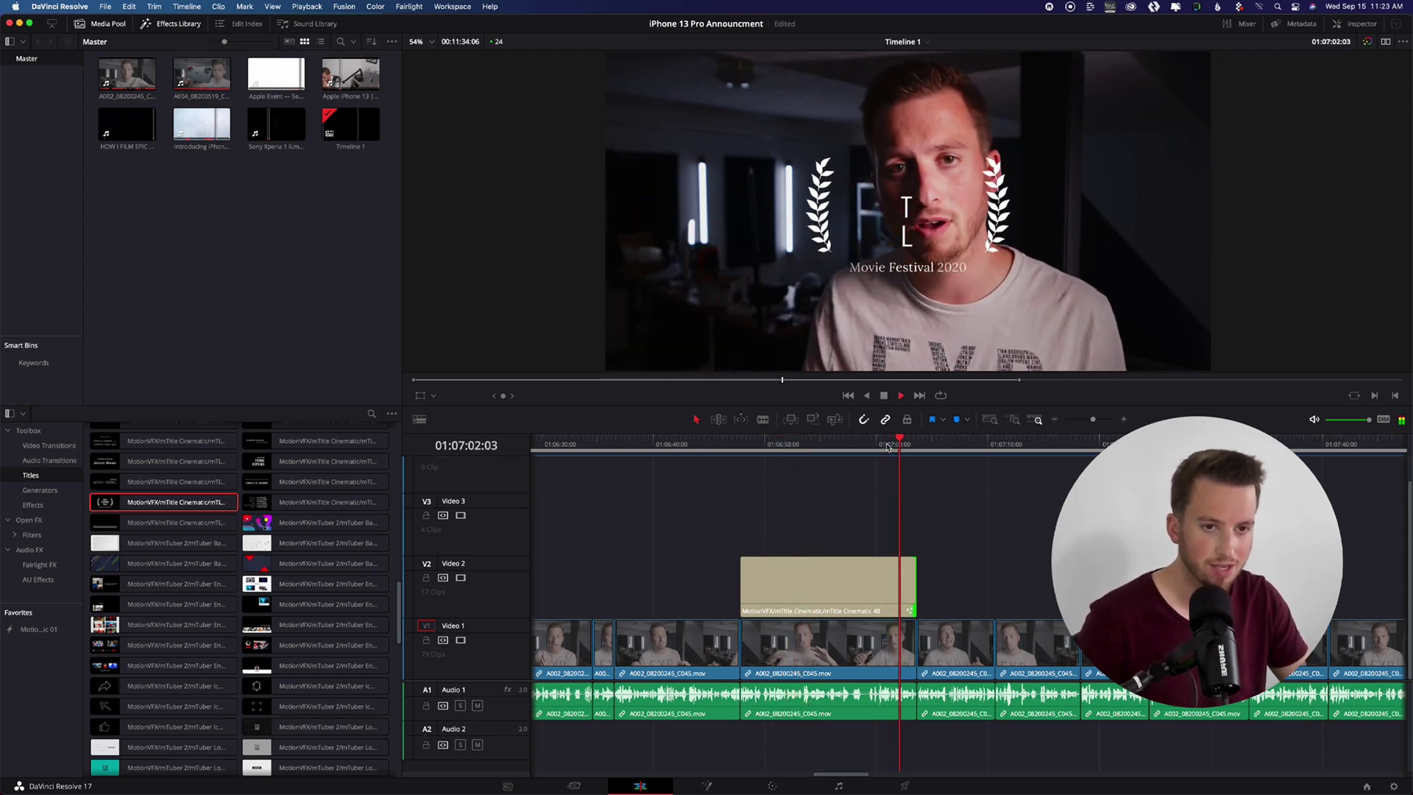
key("space")
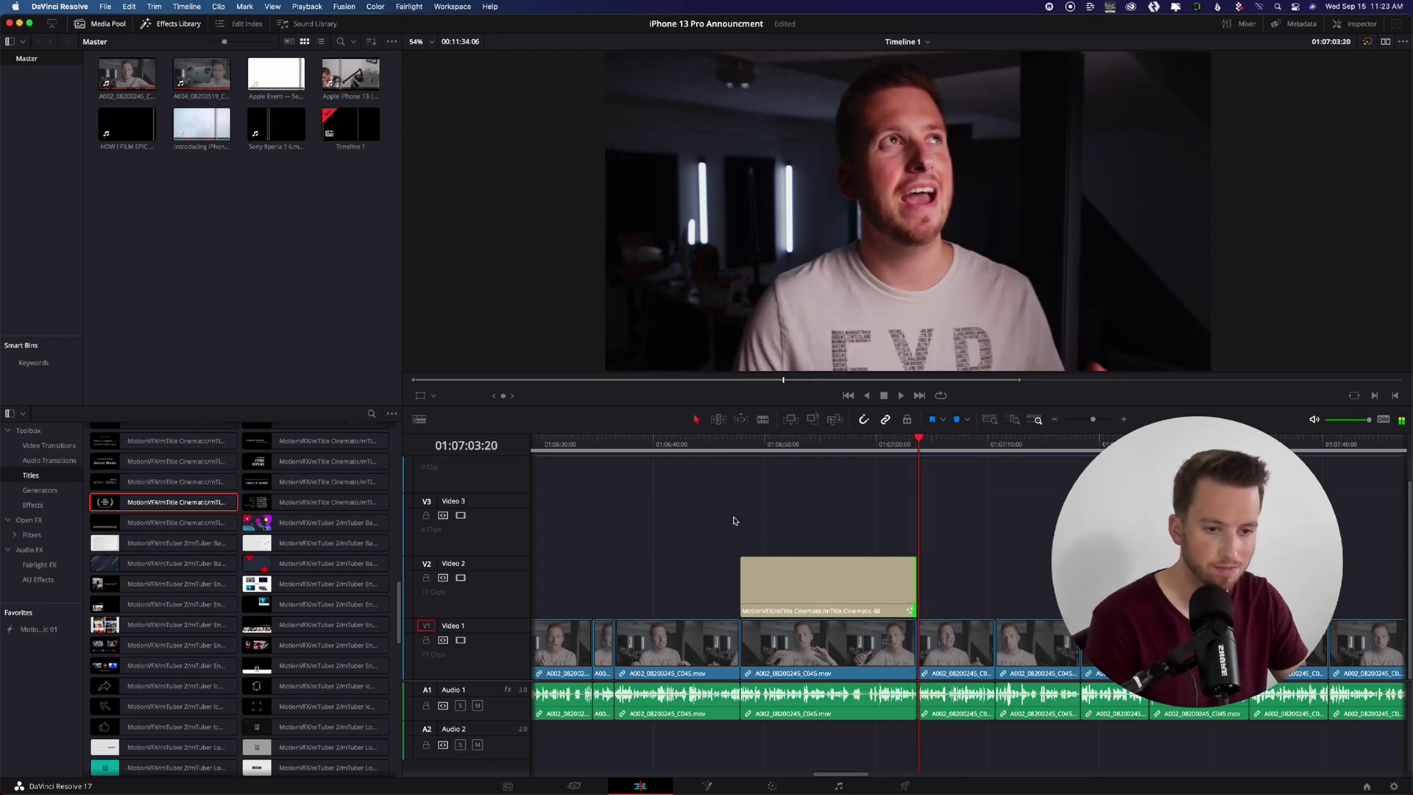
left_click(832, 451)
left_click(836, 578)
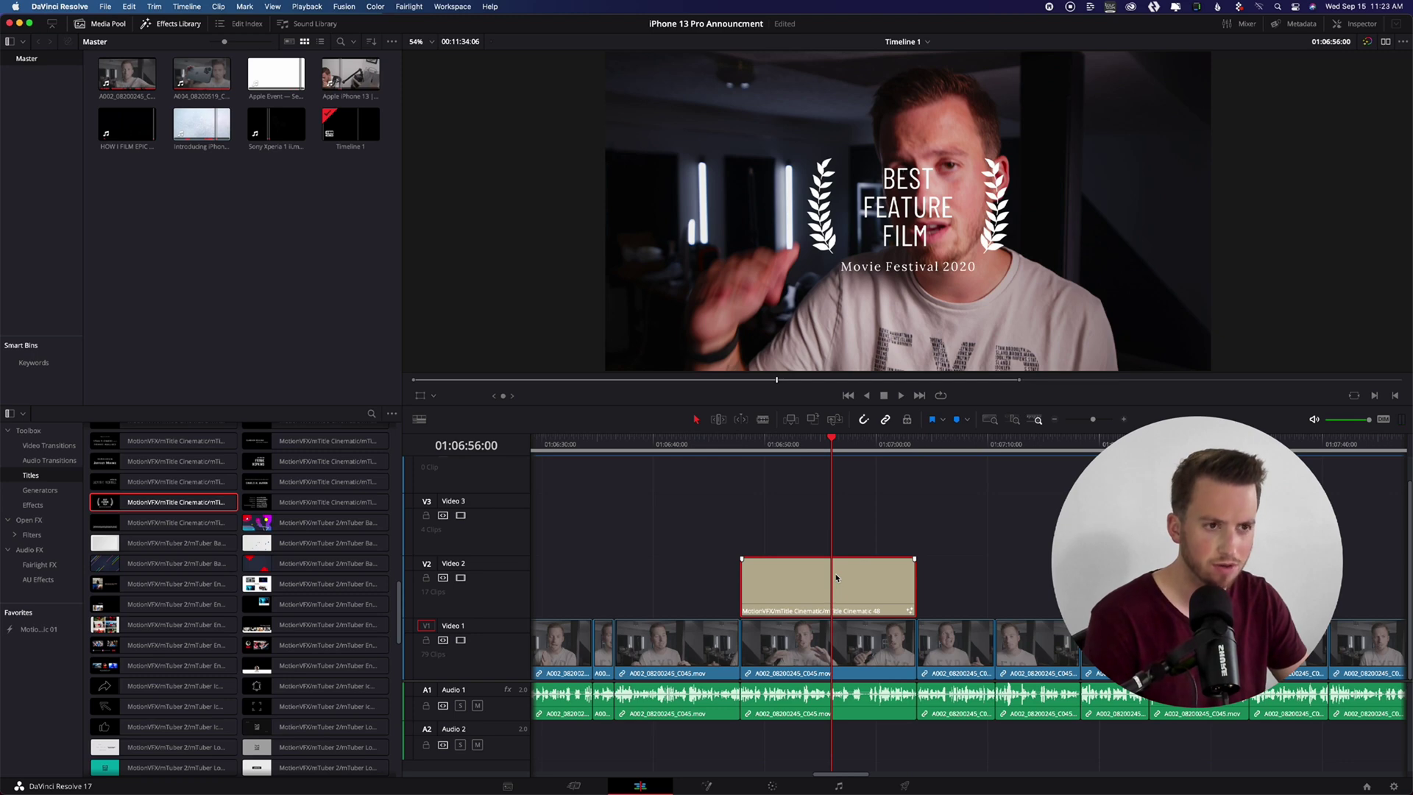
Open the Inspector and place mTuber Ending Latest Videos on Video 2 near 01:06:38
left_click(1336, 22)
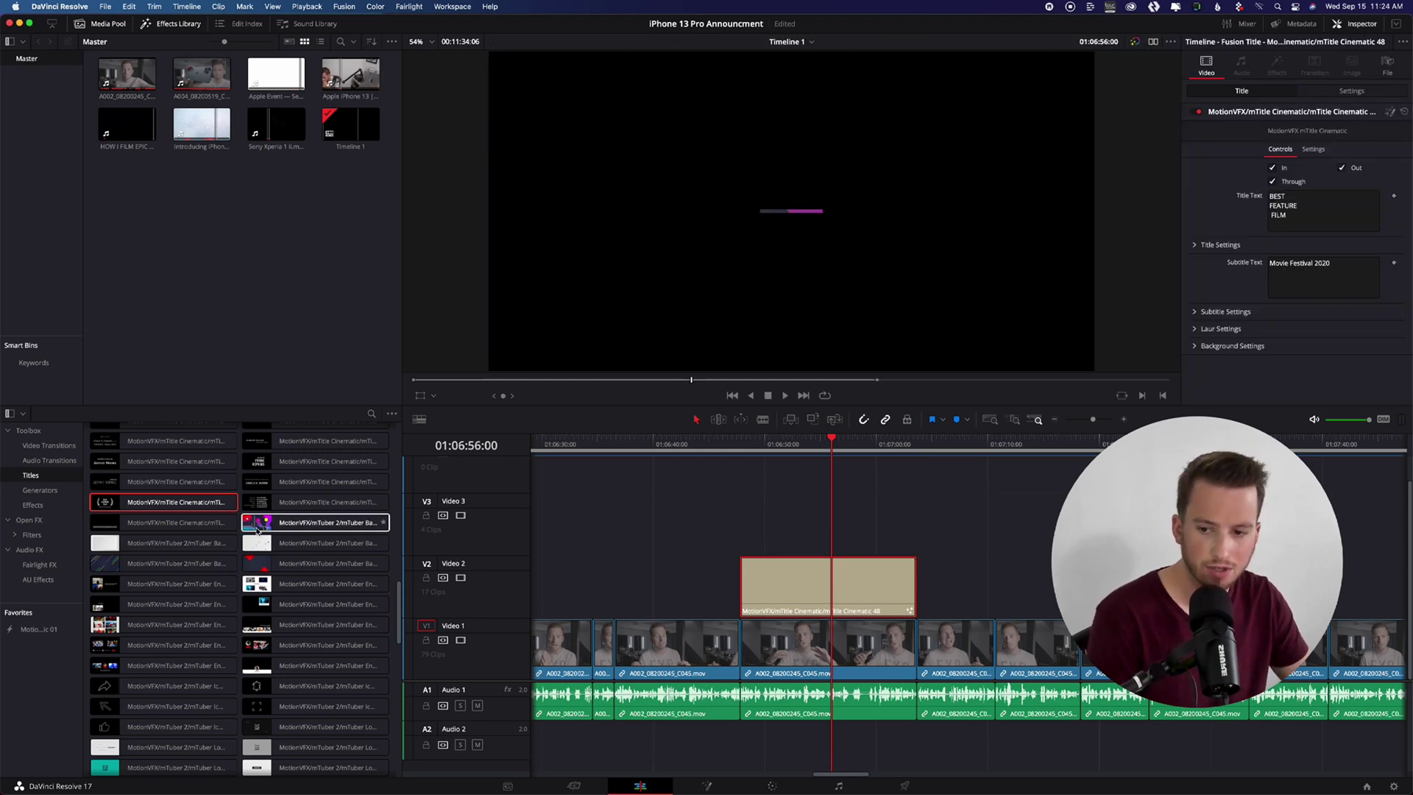
scroll(245, 668, "down", 1)
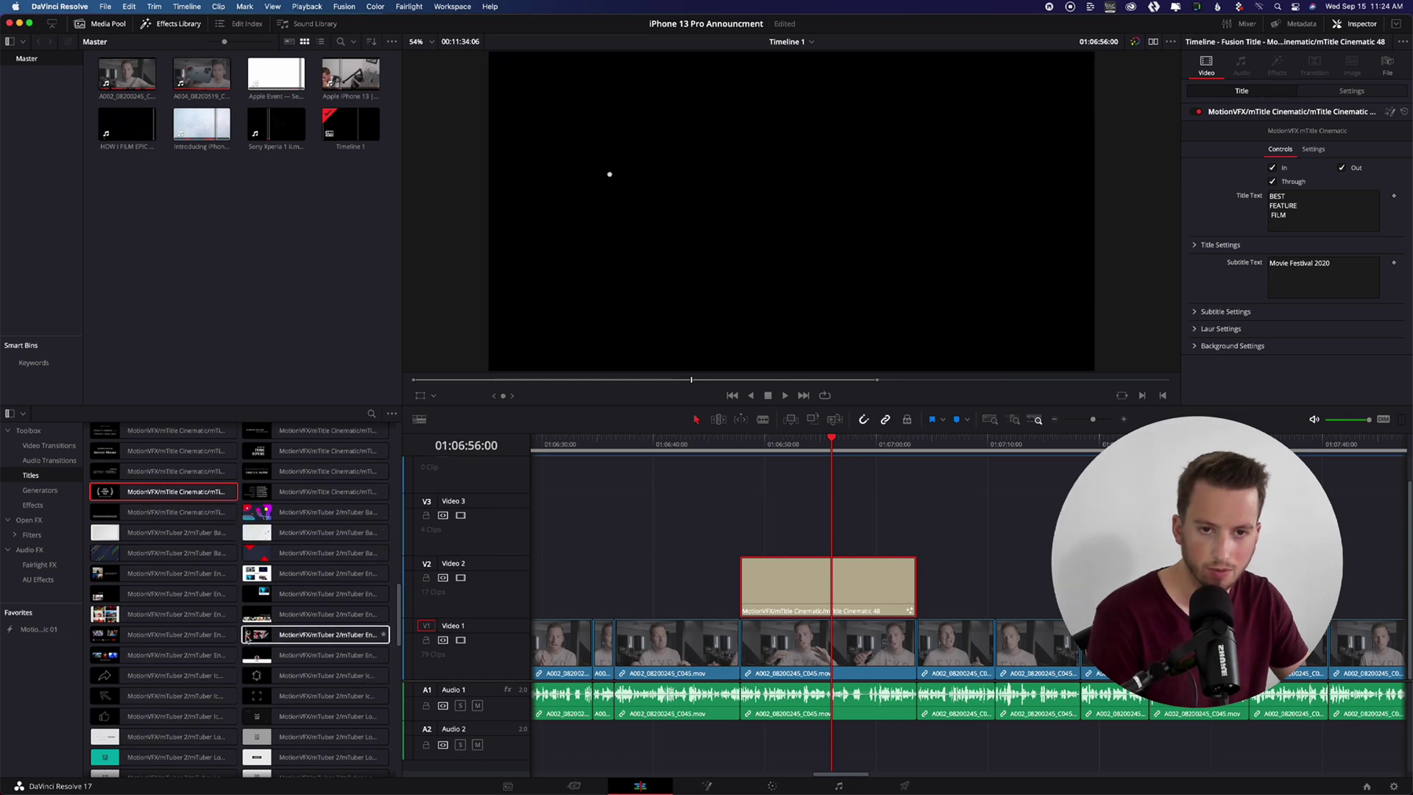
left_click_drag(264, 639, 641, 583)
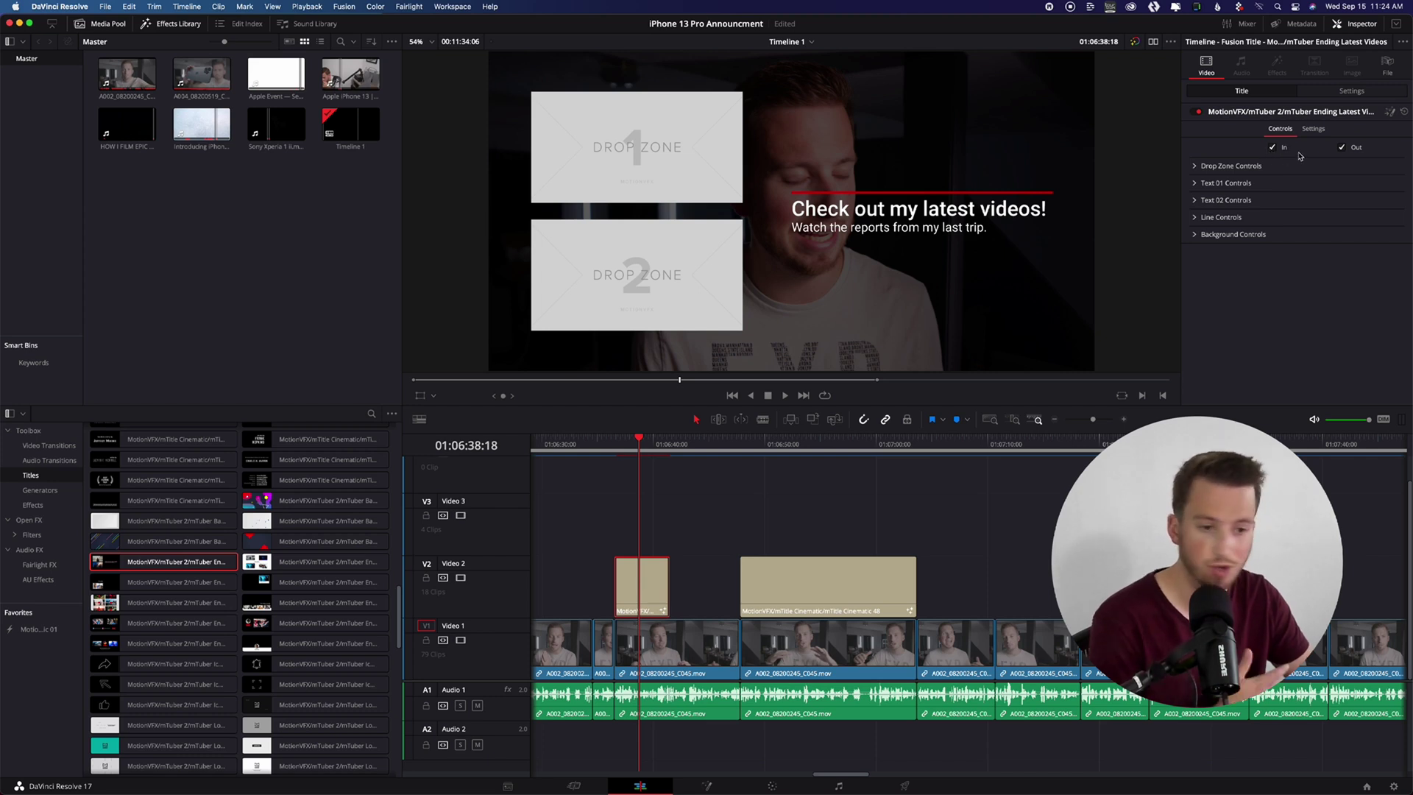
left_click(1195, 167)
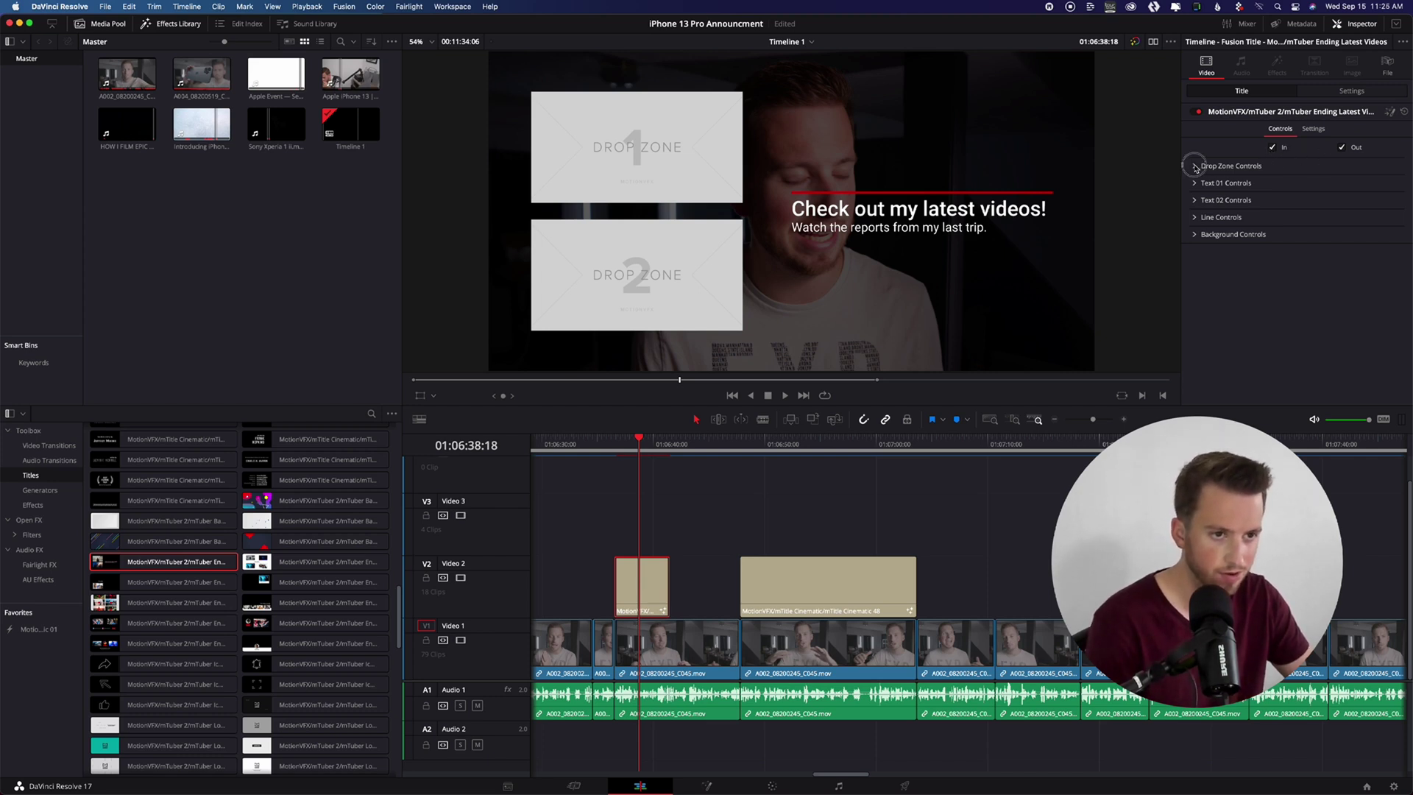
Load iPhone 13 Reacts.png from the iPhone 13 > Reveal folder into Drop Zone 1
left_click(1292, 193)
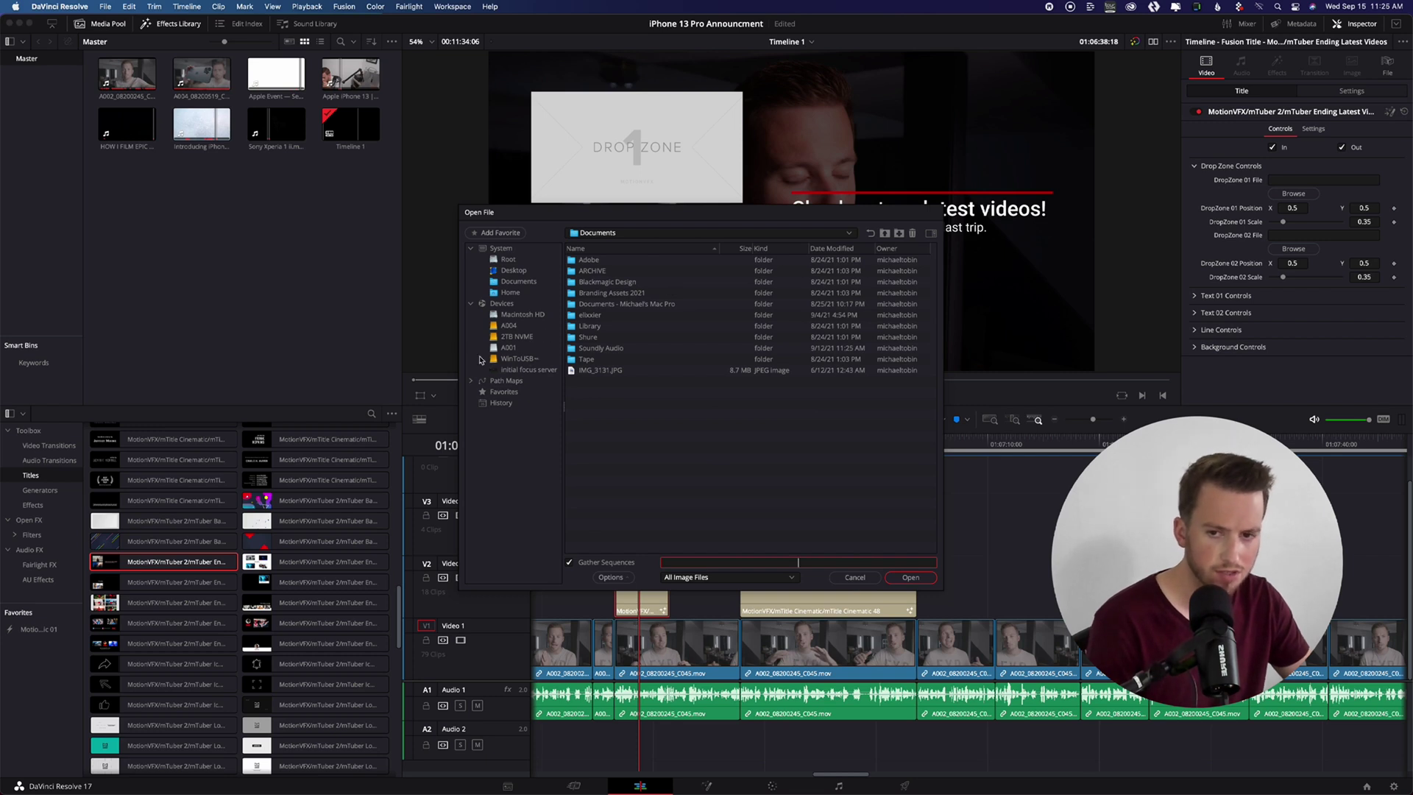
left_click(513, 337)
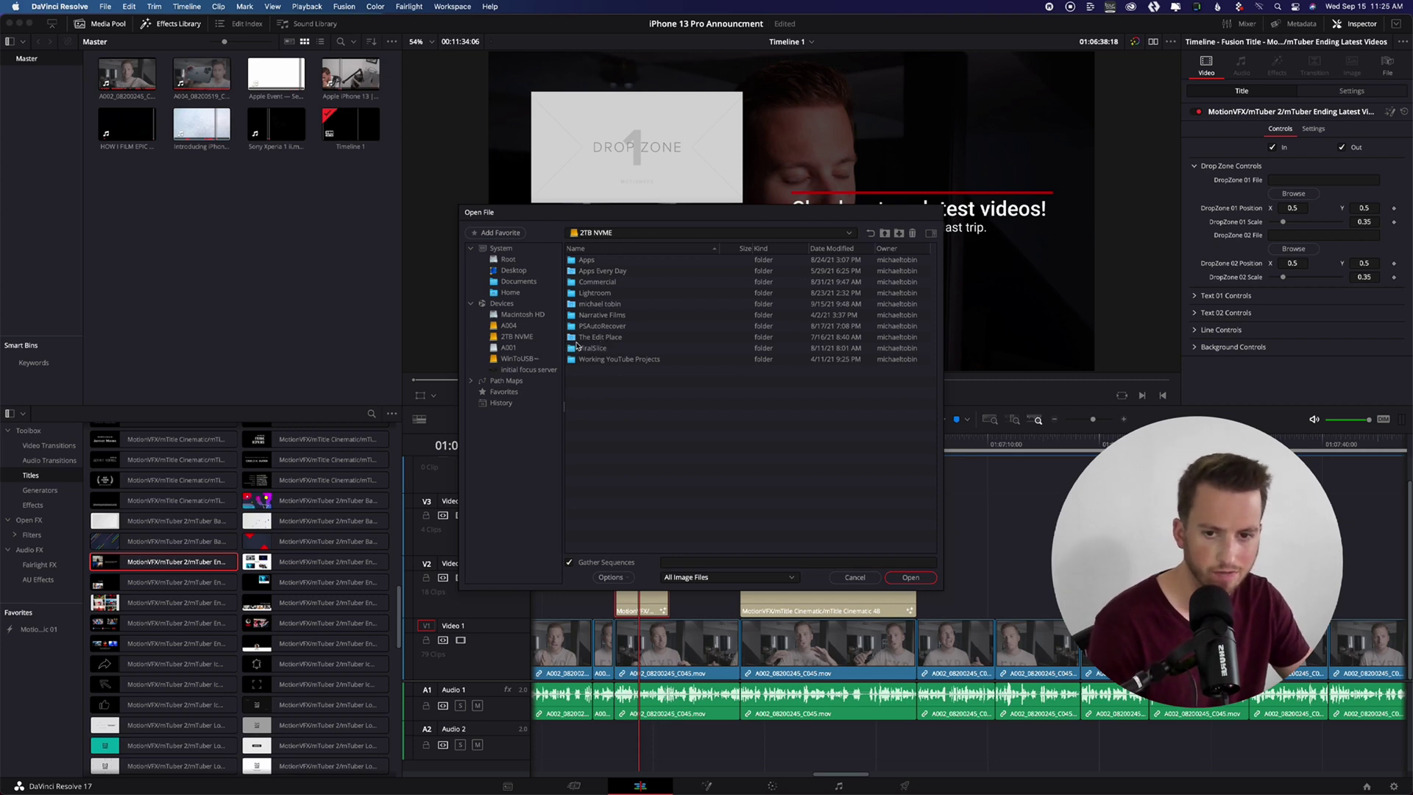
double_click(588, 304)
double_click(589, 293)
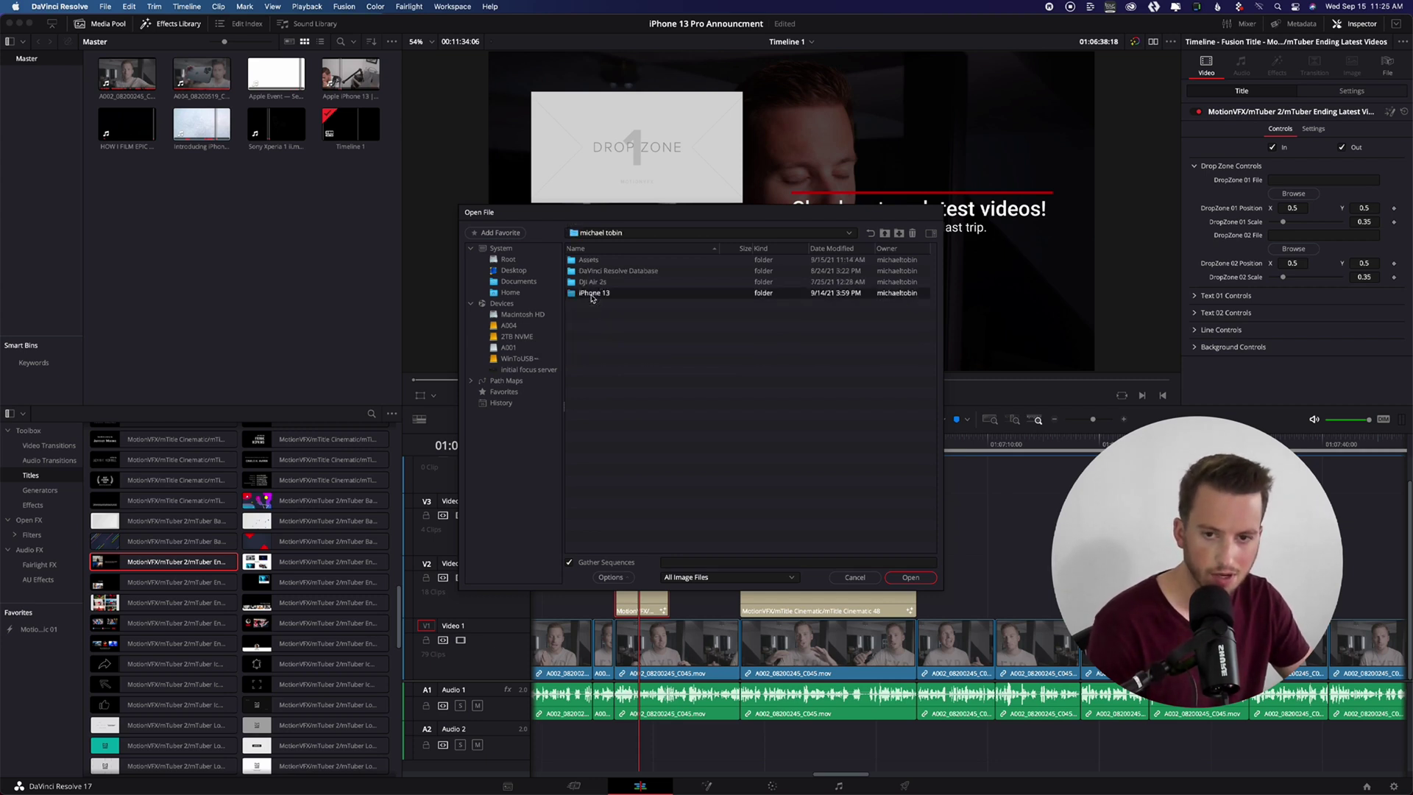
double_click(592, 296)
left_click(595, 261)
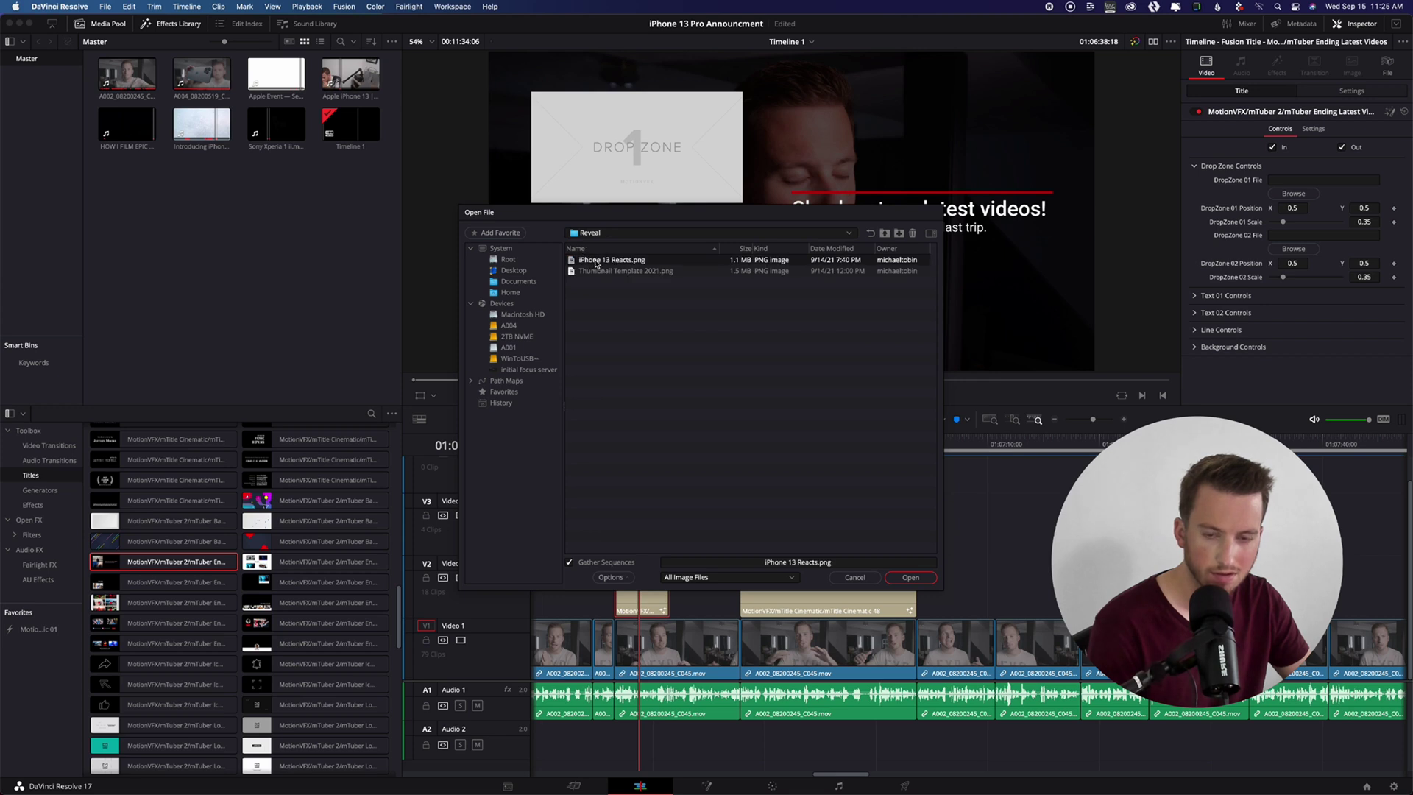
double_click(596, 261)
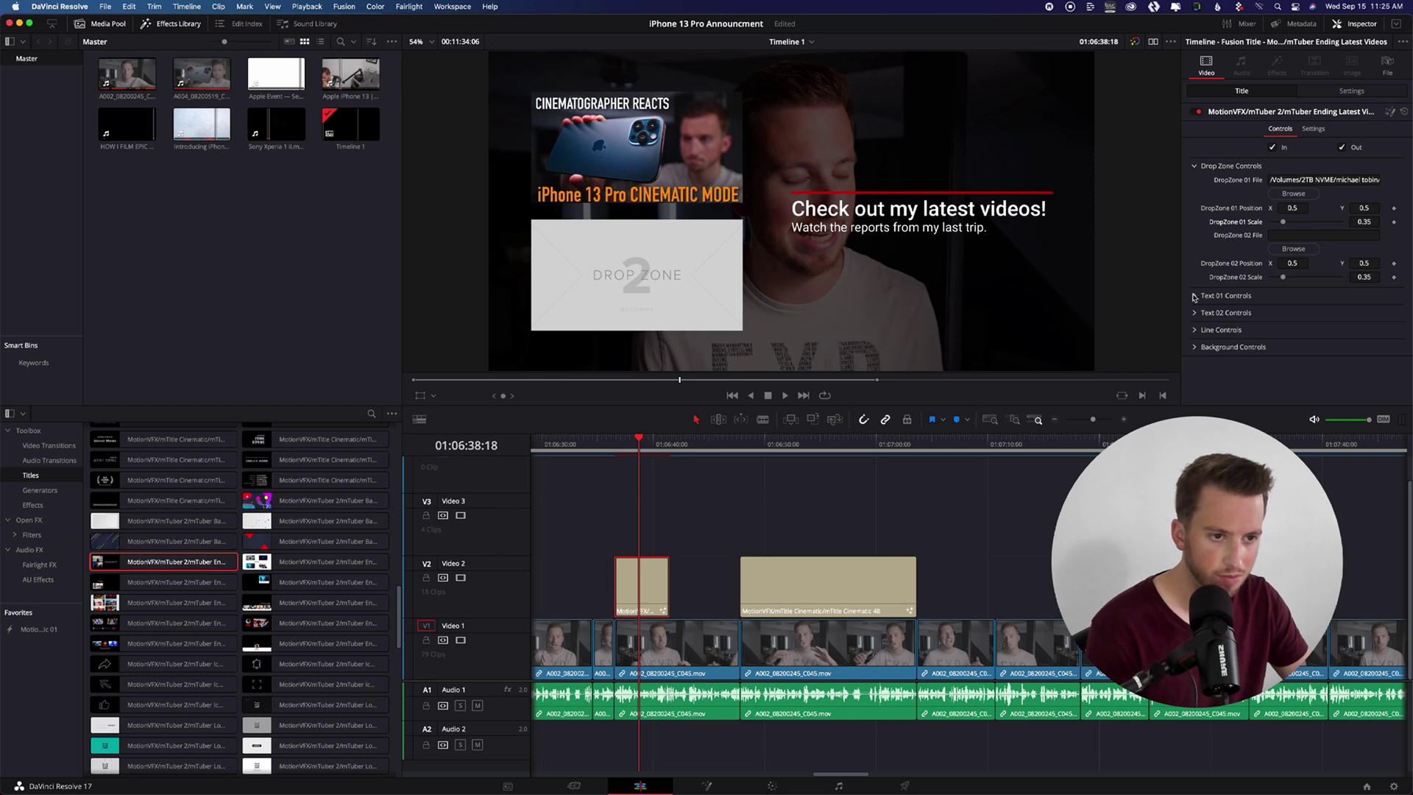
Expand the end-screen title's first text and line settings in the Inspector
left_click(1195, 296)
left_click(1195, 296)
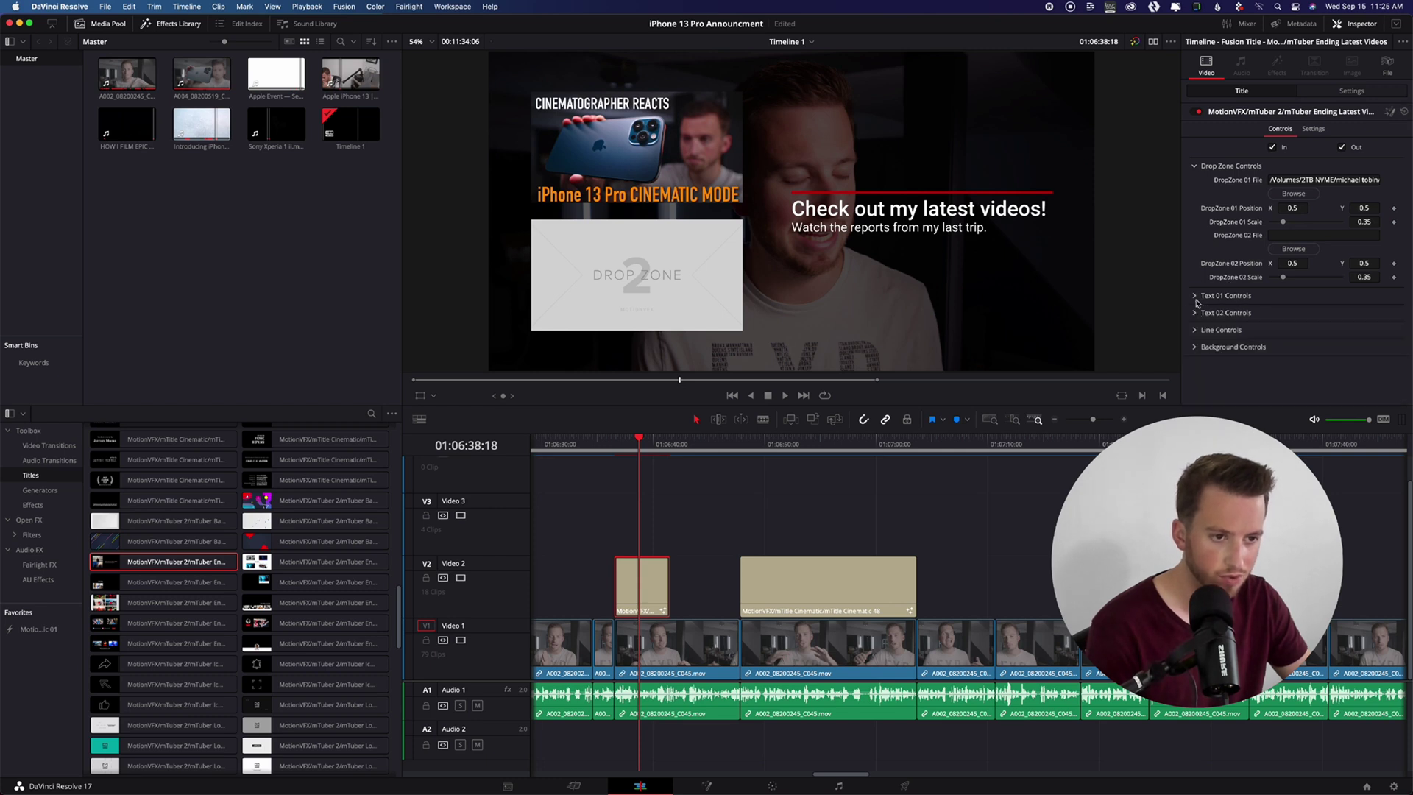
left_click(1195, 329)
Review the Line Controls, then put the playhead at 01:07:06:13 past both titles
scroll(1231, 328, "down", 2)
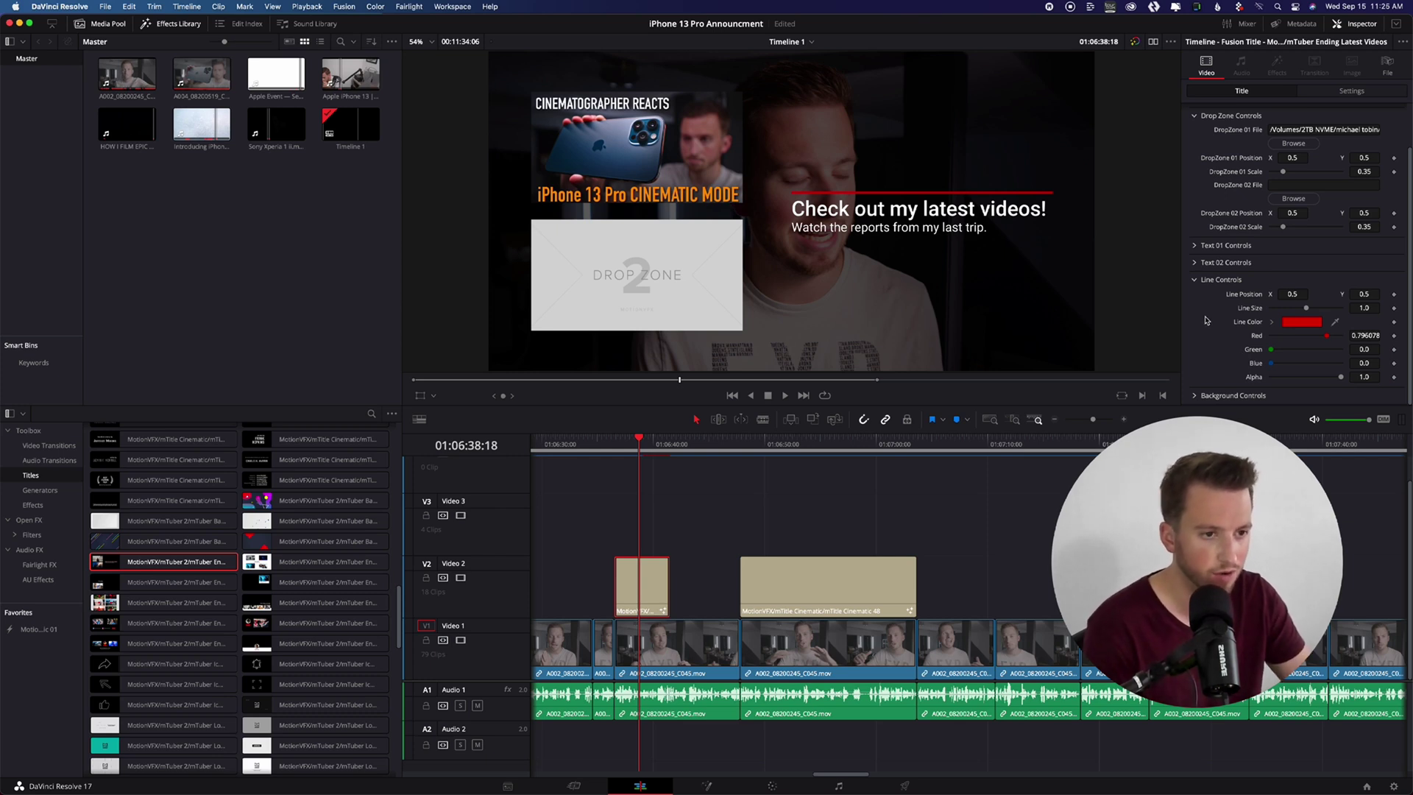
scroll(1206, 322, "down", 3)
scroll(1216, 352, "up", 4)
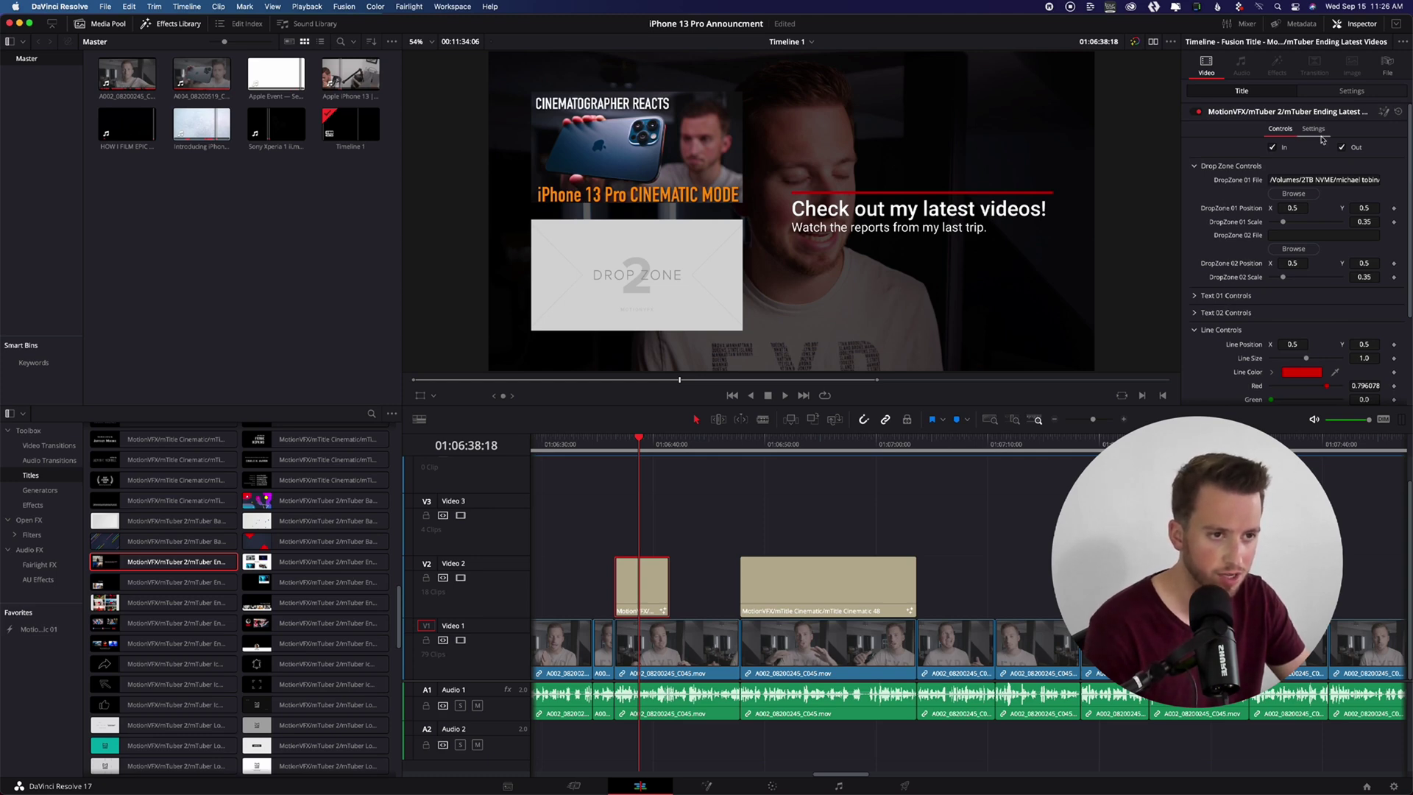
left_click(950, 445)
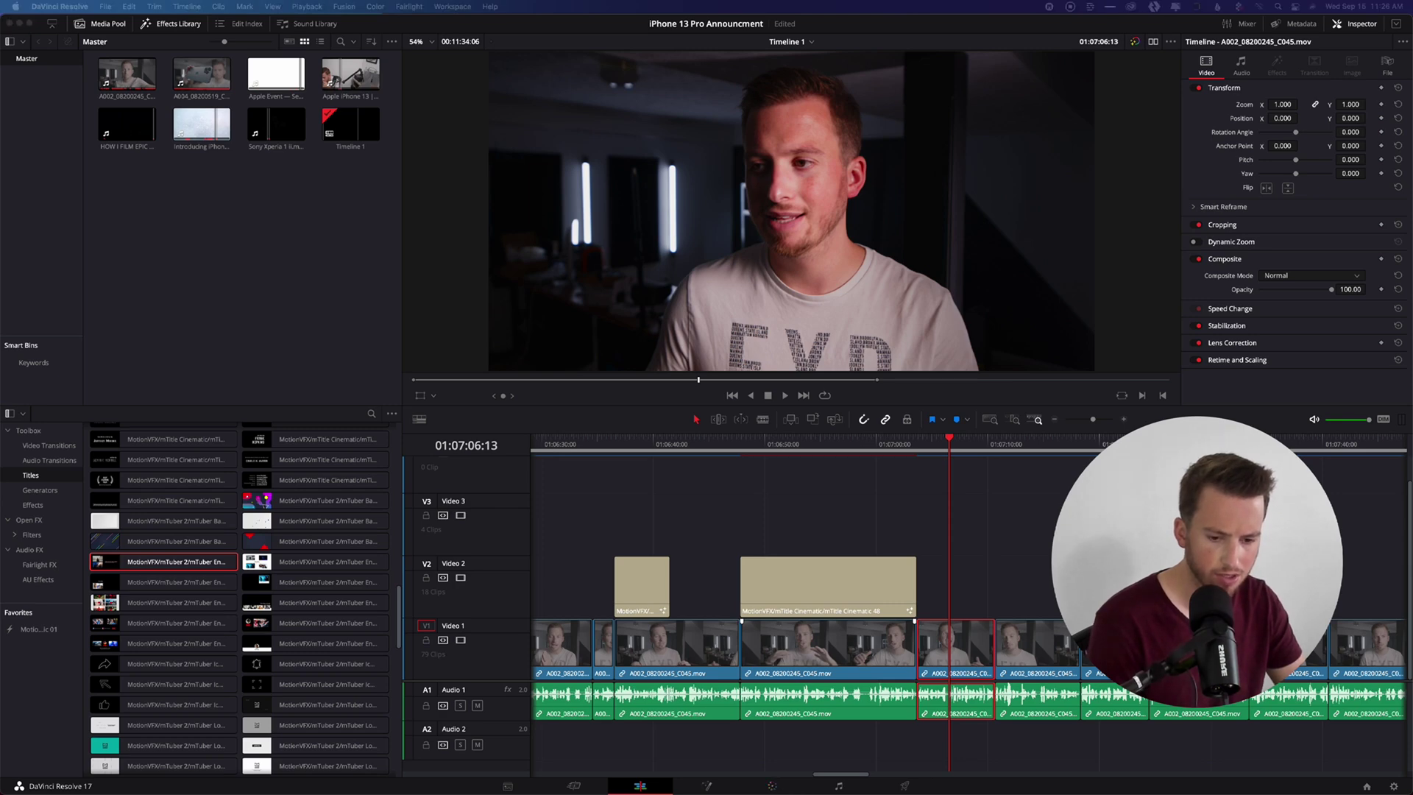
double_click(815, 329)
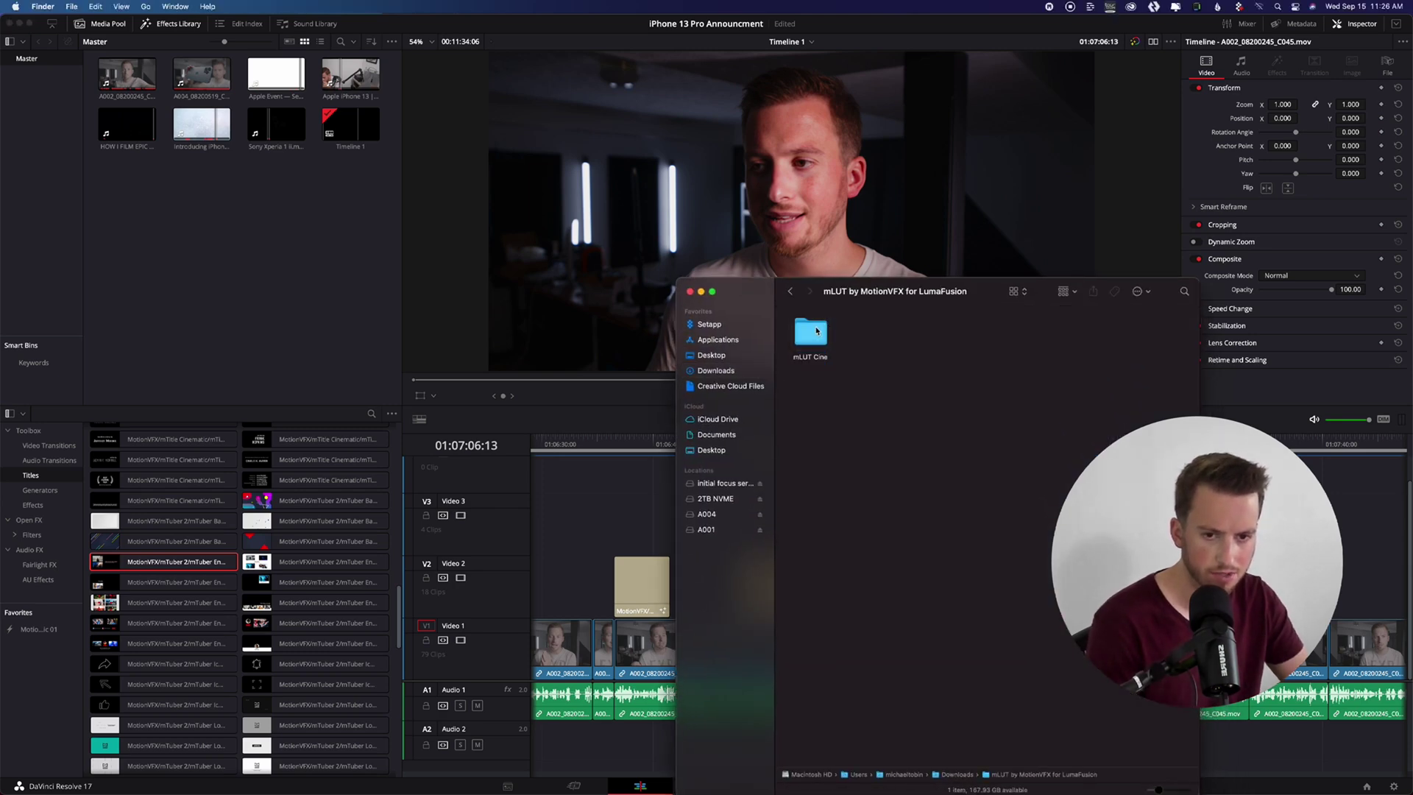
double_click(815, 330)
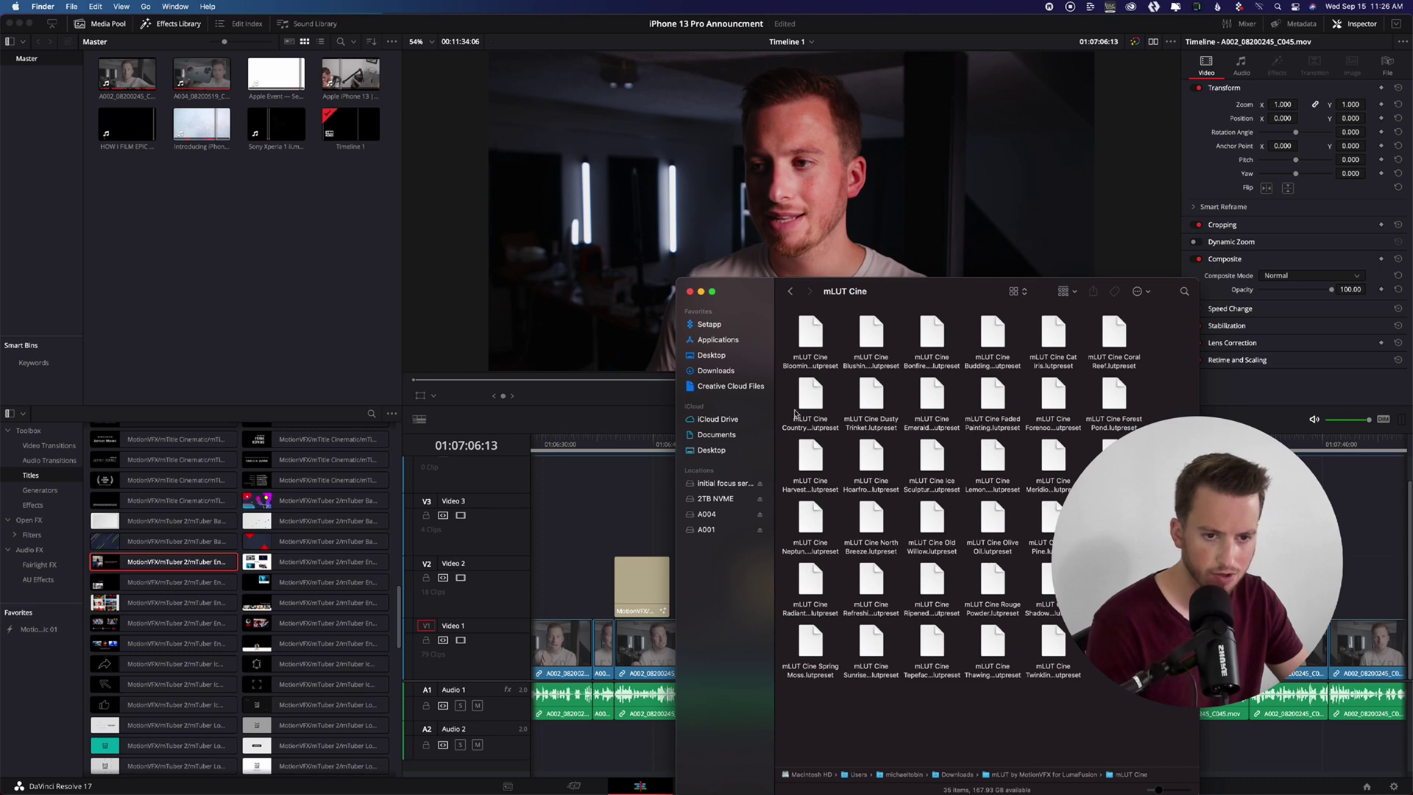
left_click_drag(923, 291, 1102, 175)
key("super+w")
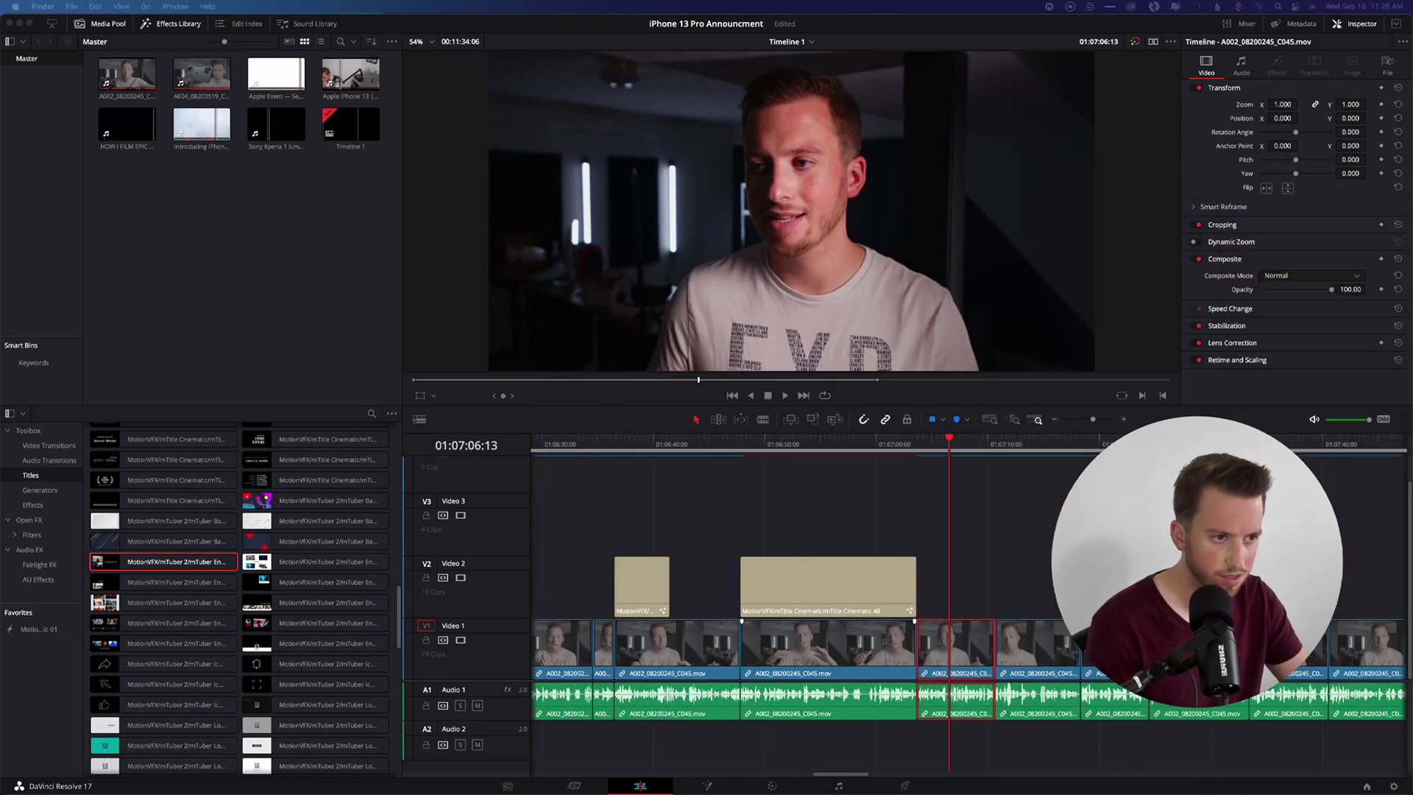
left_click(776, 483)
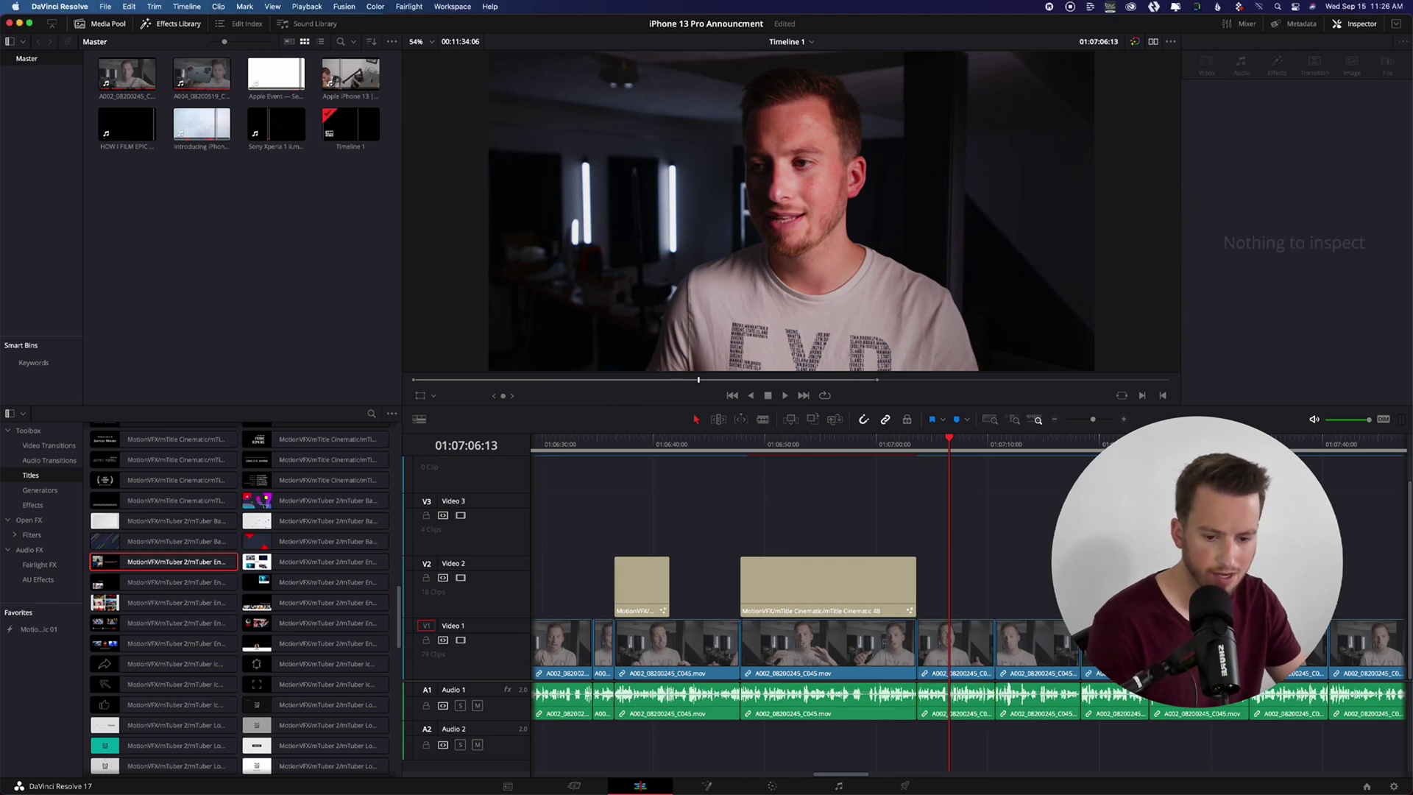
left_click(775, 786)
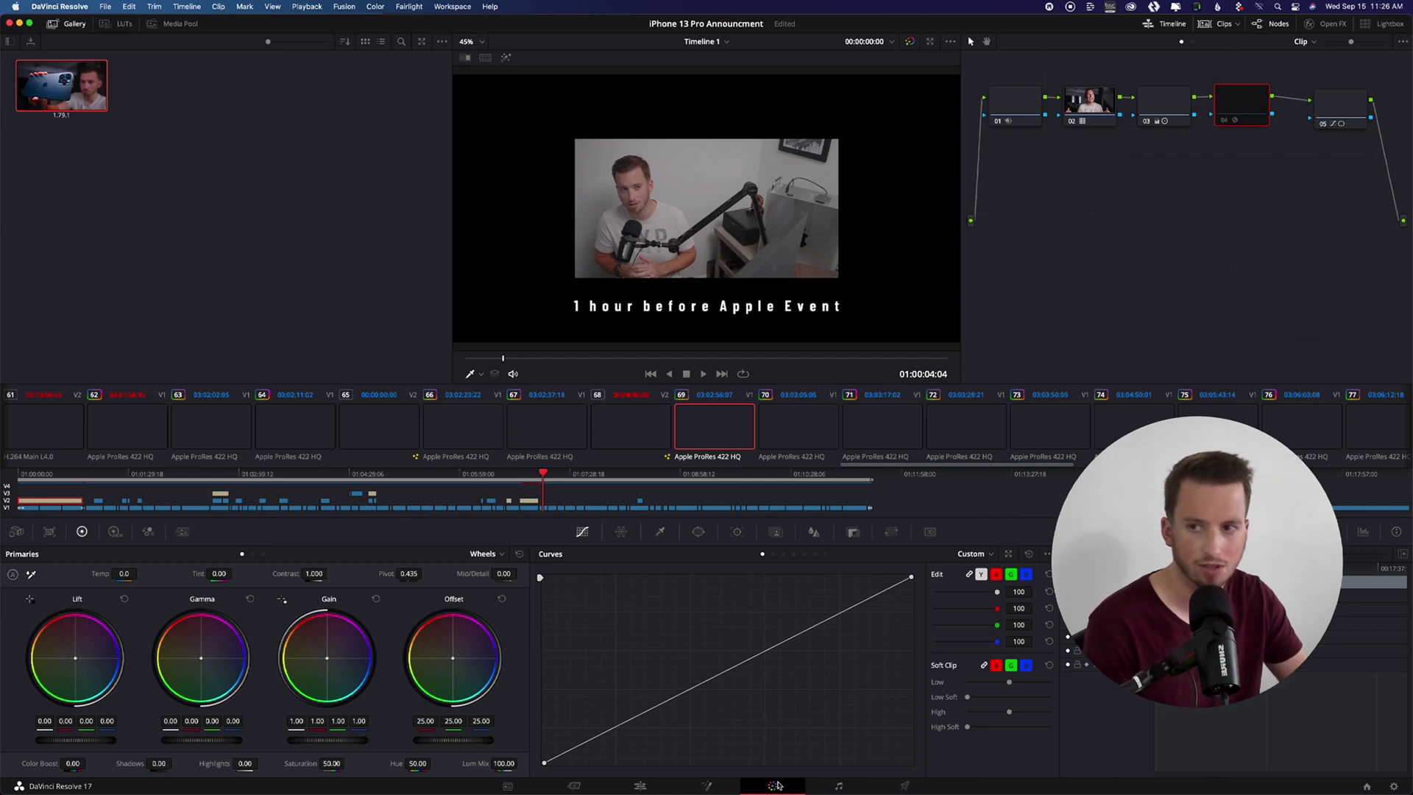
left_click(120, 23)
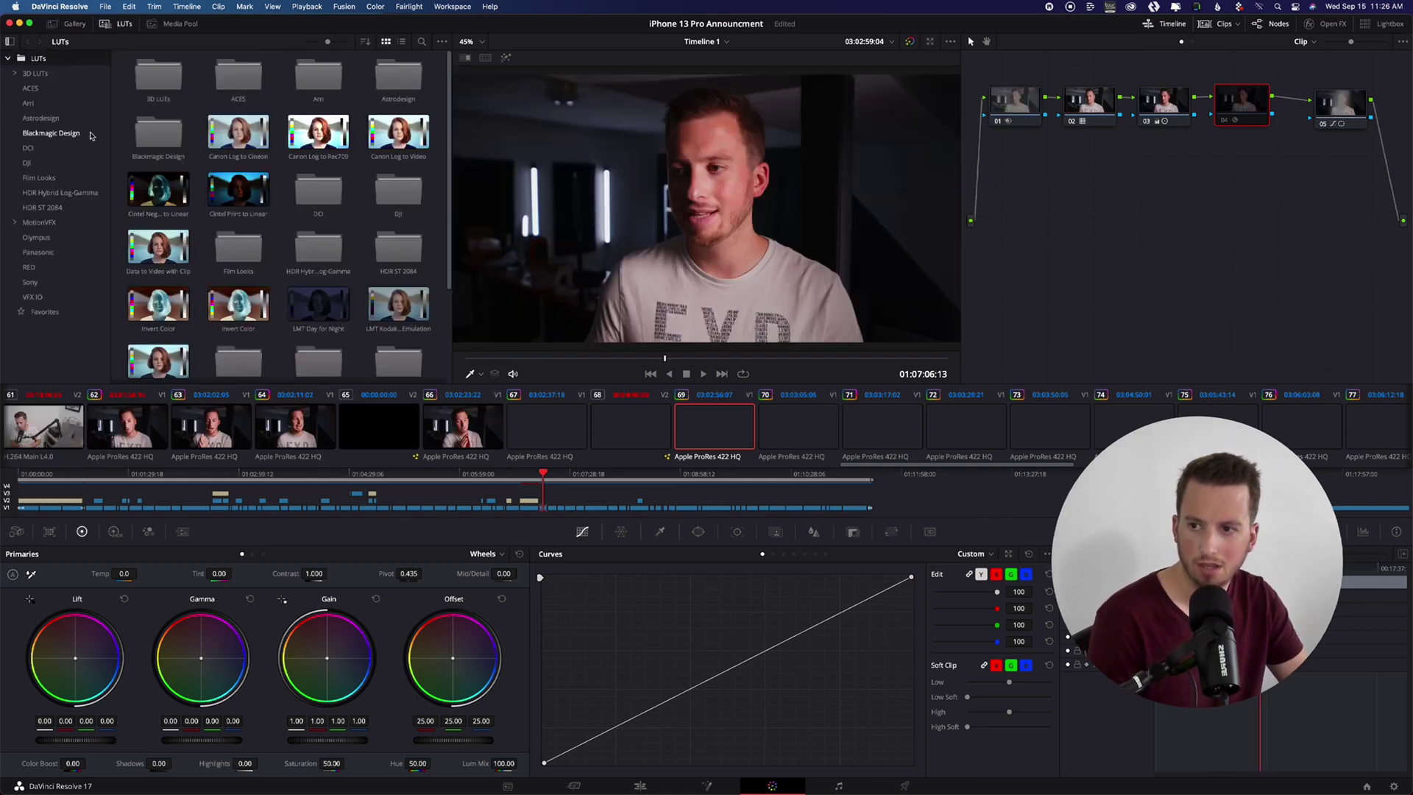
left_click(16, 222)
left_click(44, 237)
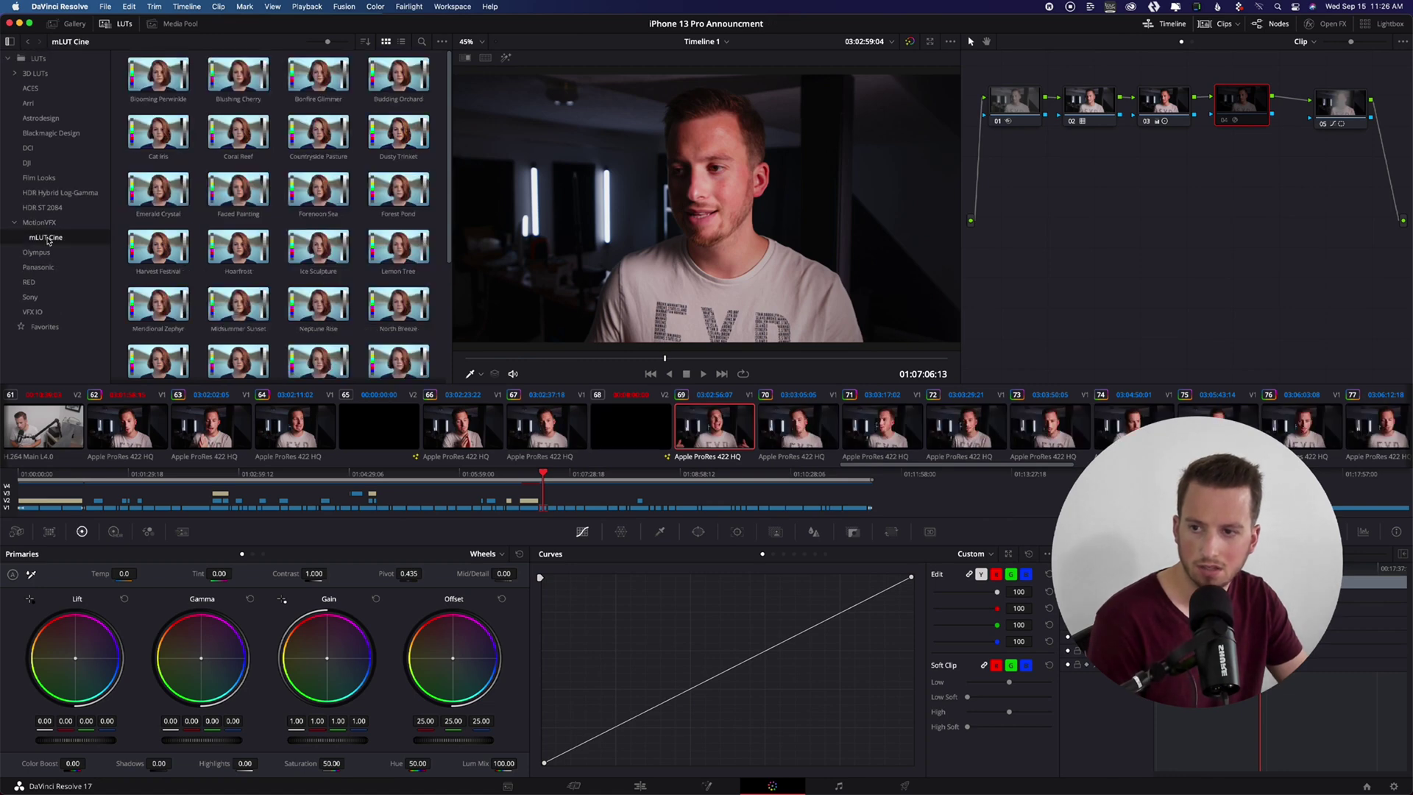
scroll(234, 184, "down", 3)
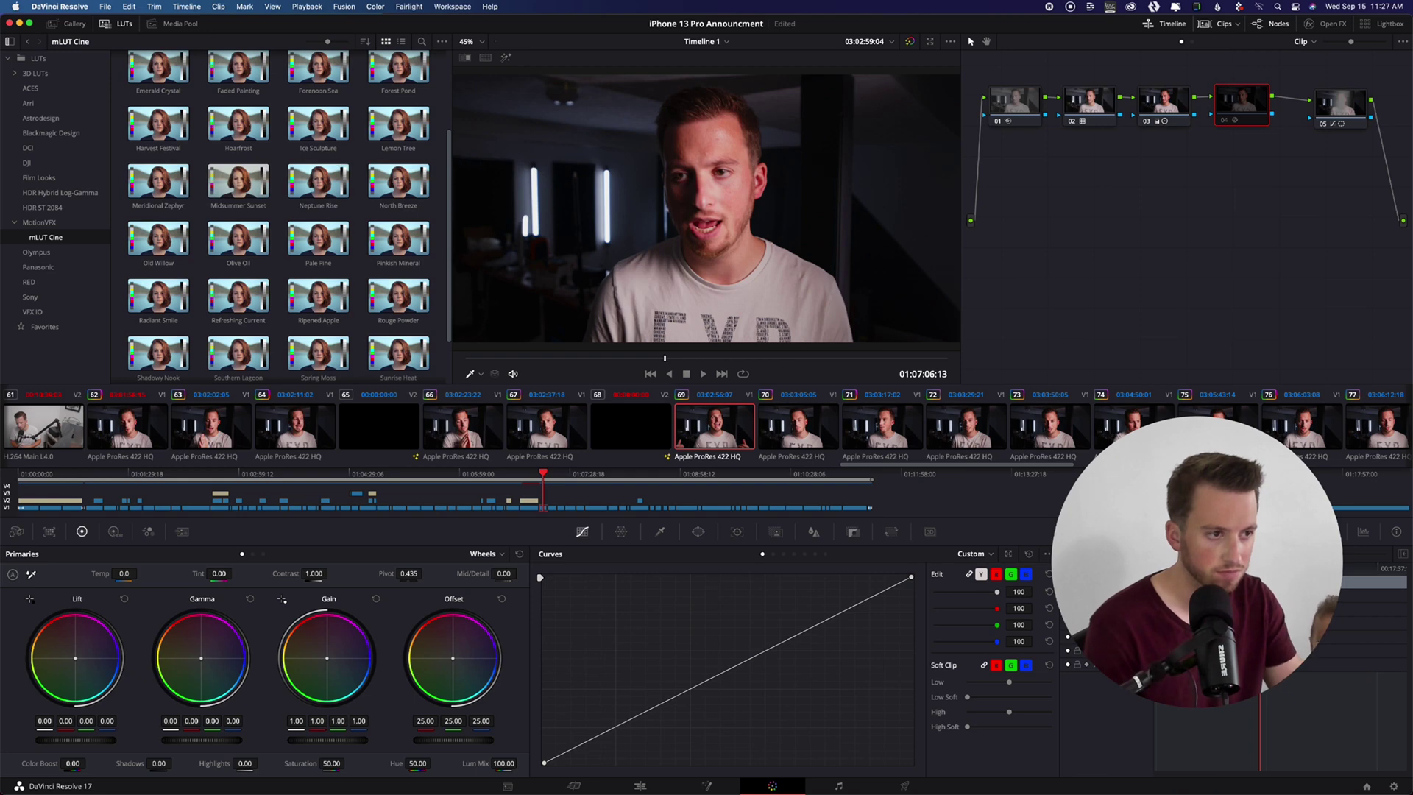
key("super+Tab")
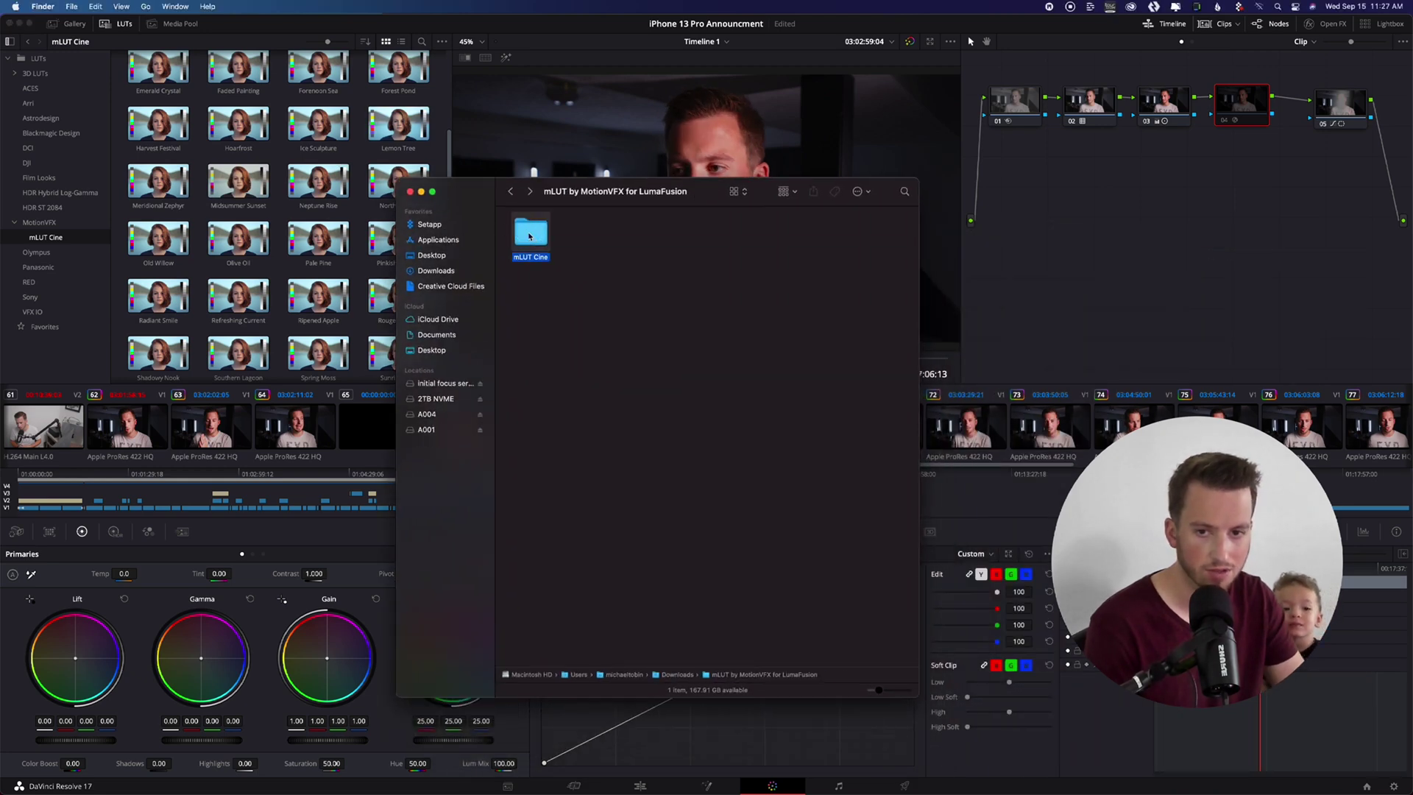
double_click(531, 234)
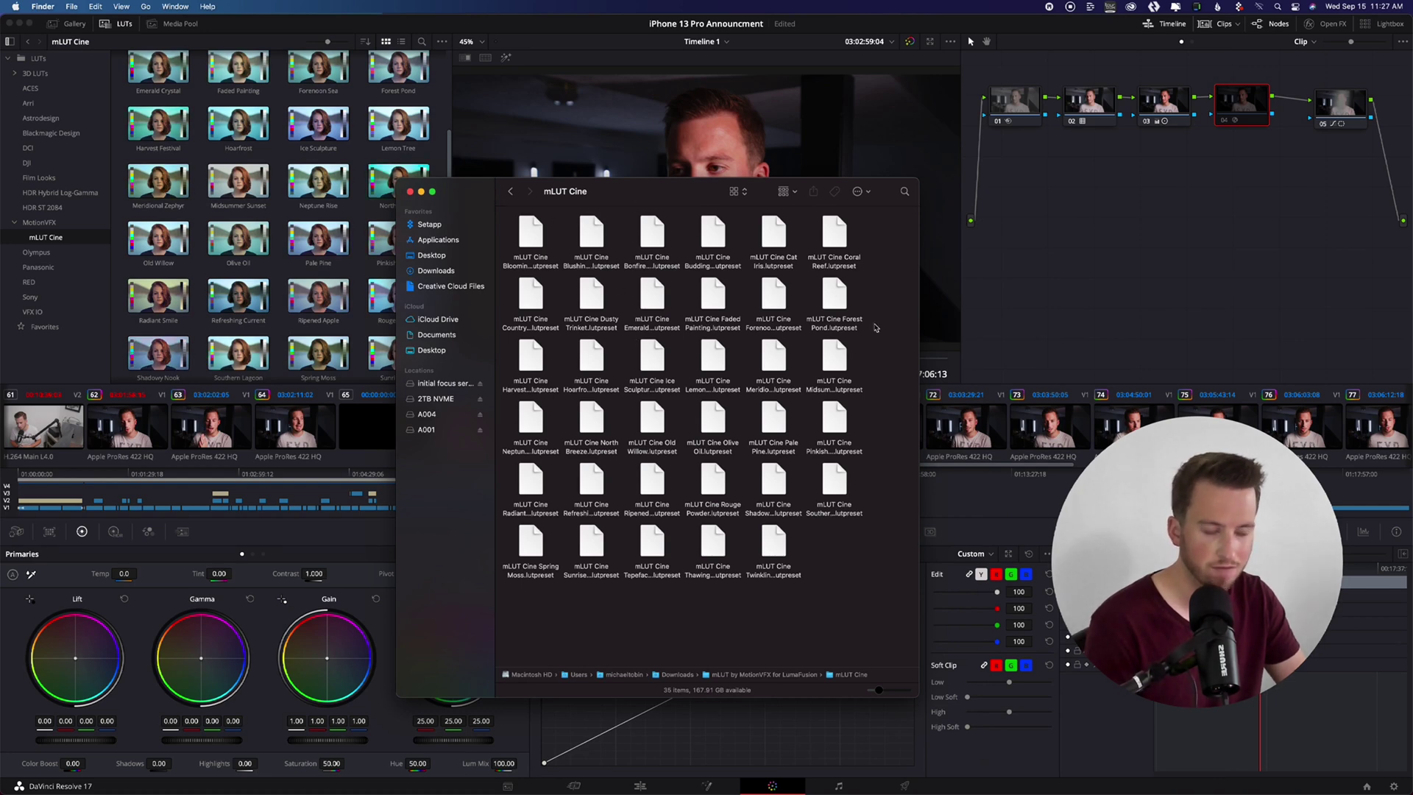
double_click(637, 191)
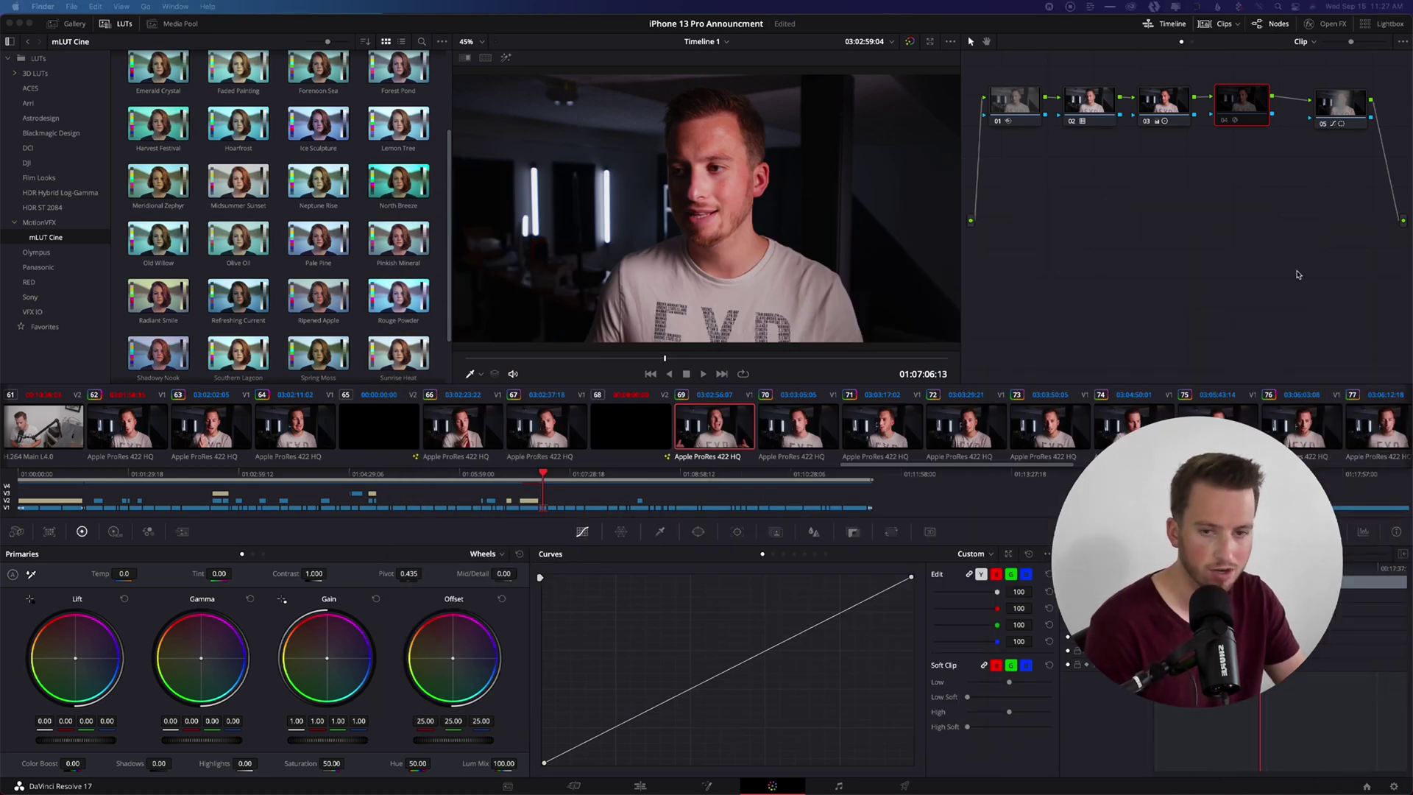
left_click(354, 206)
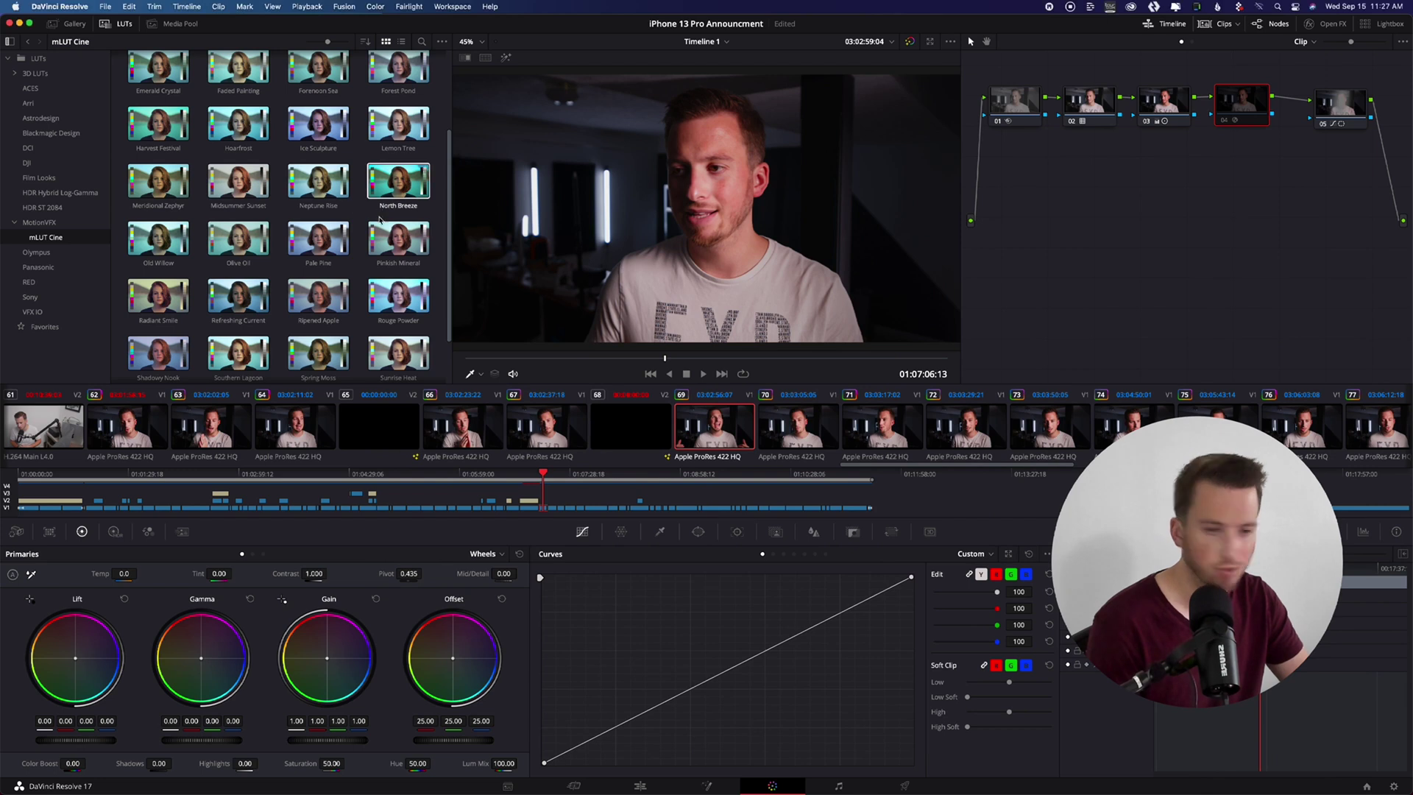
scroll(359, 206, "up", 1)
scroll(359, 206, "up", 3)
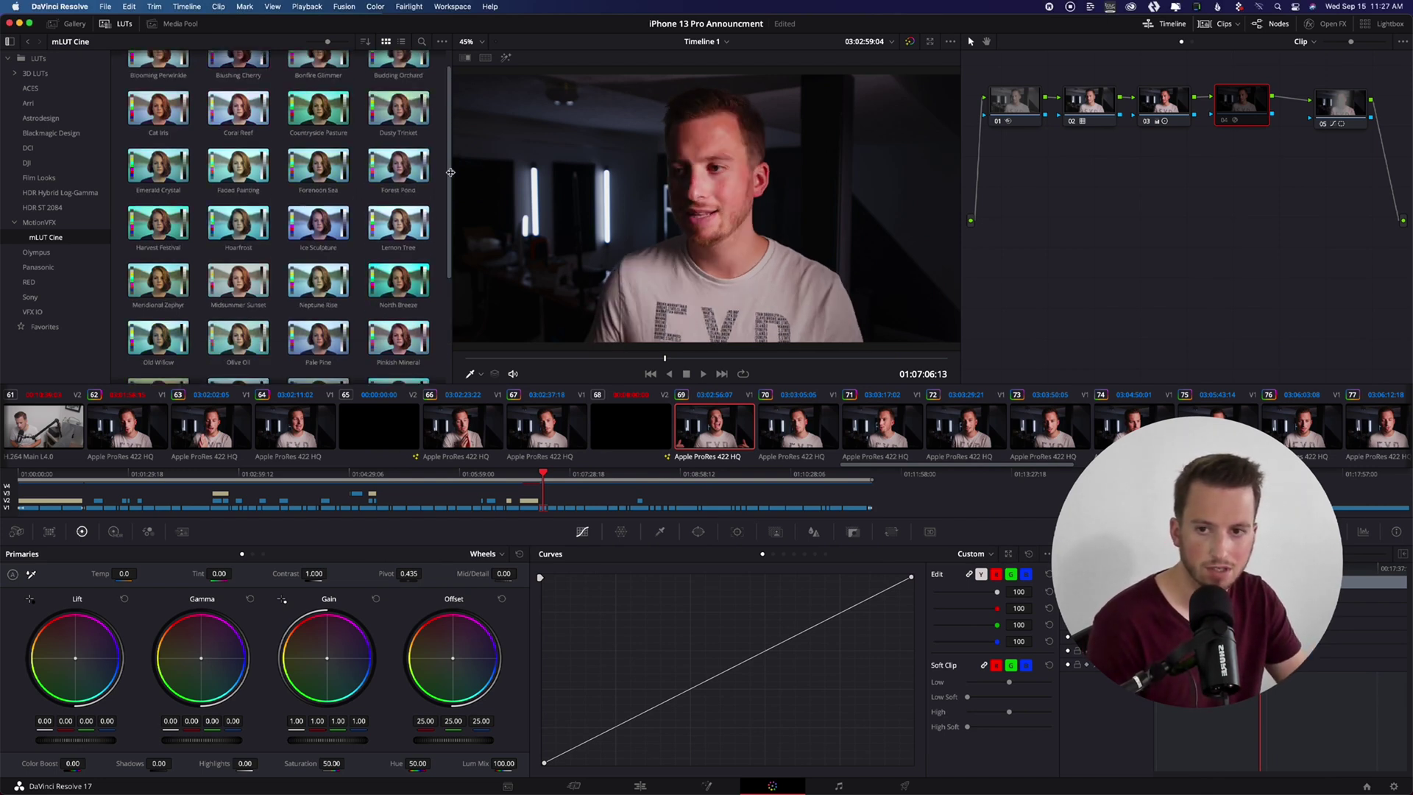
scroll(335, 204, "up", 1)
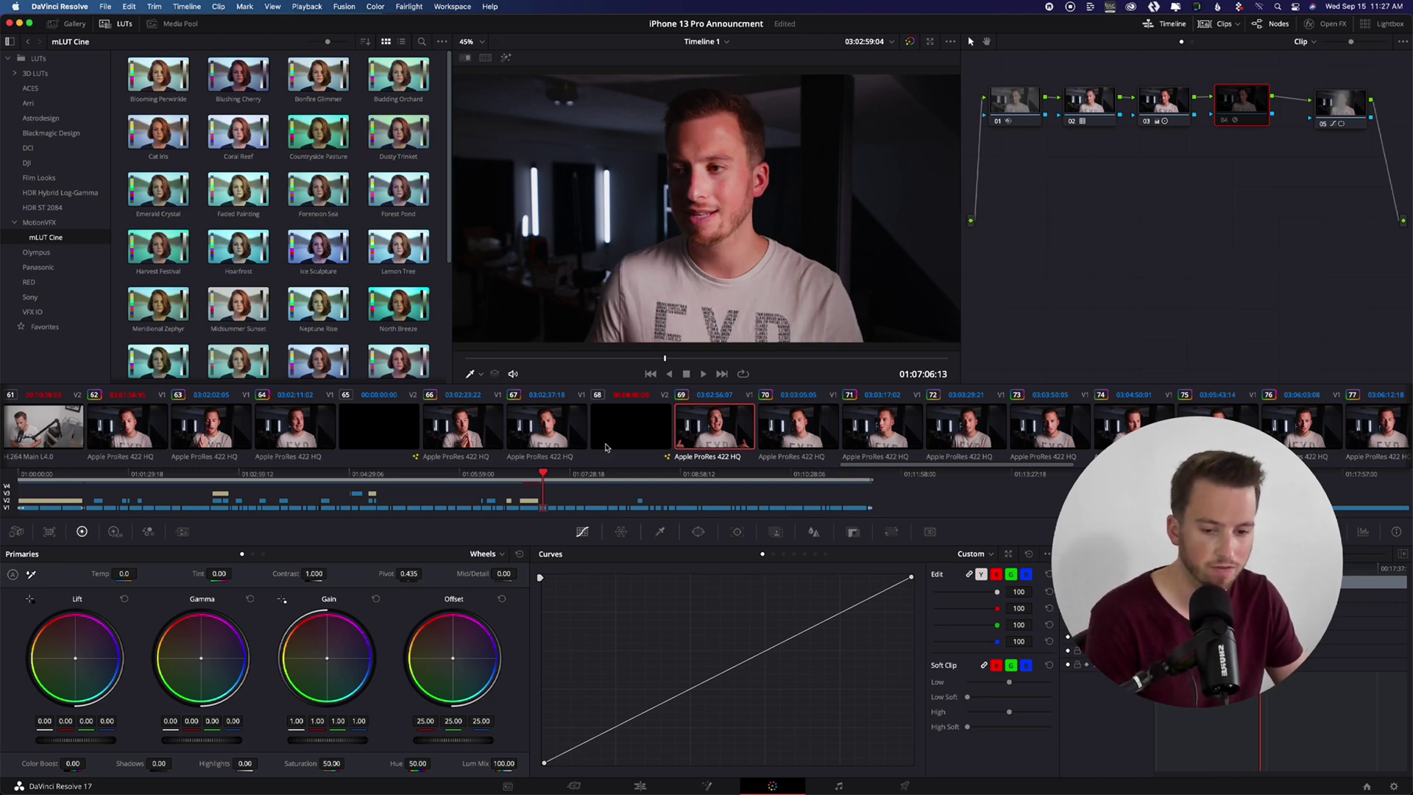
left_click(641, 785)
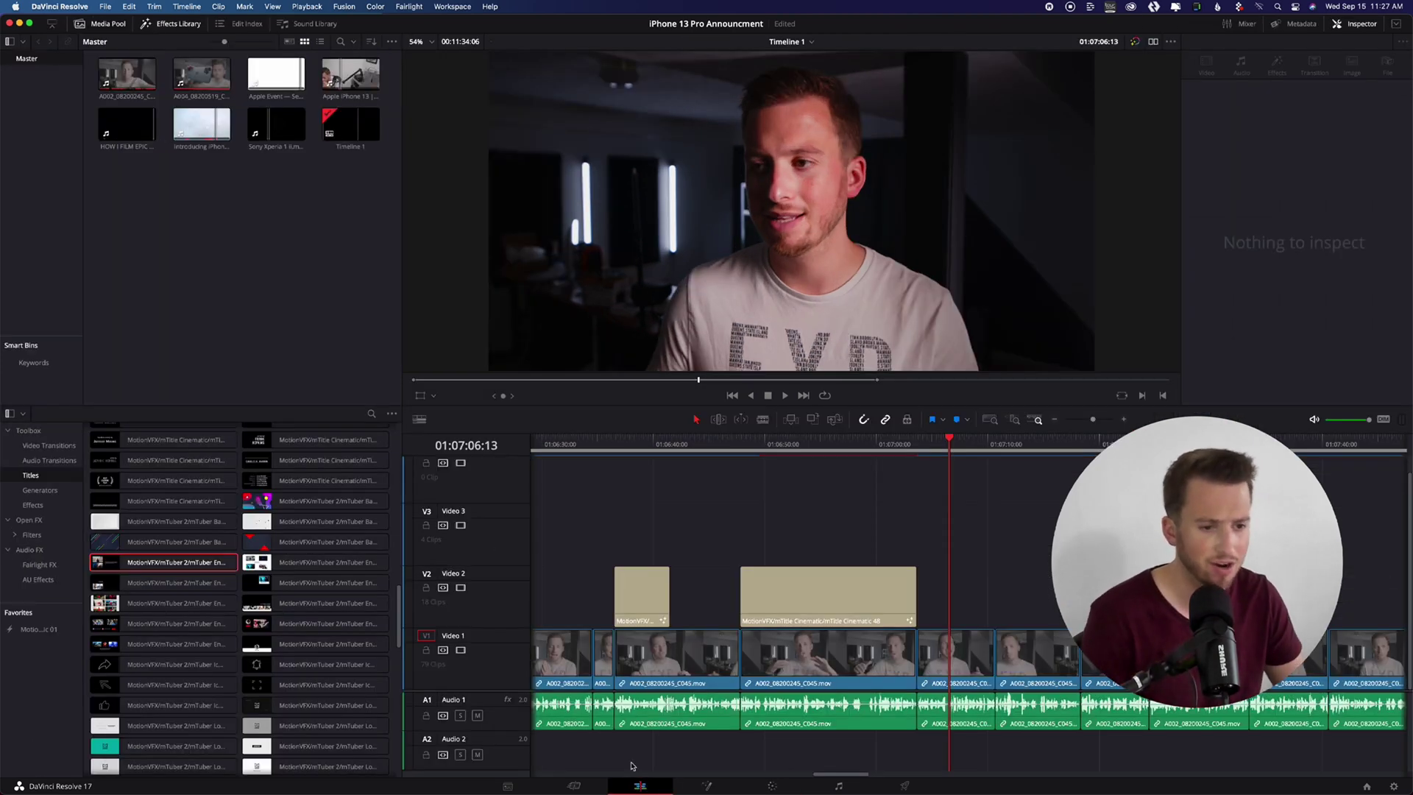